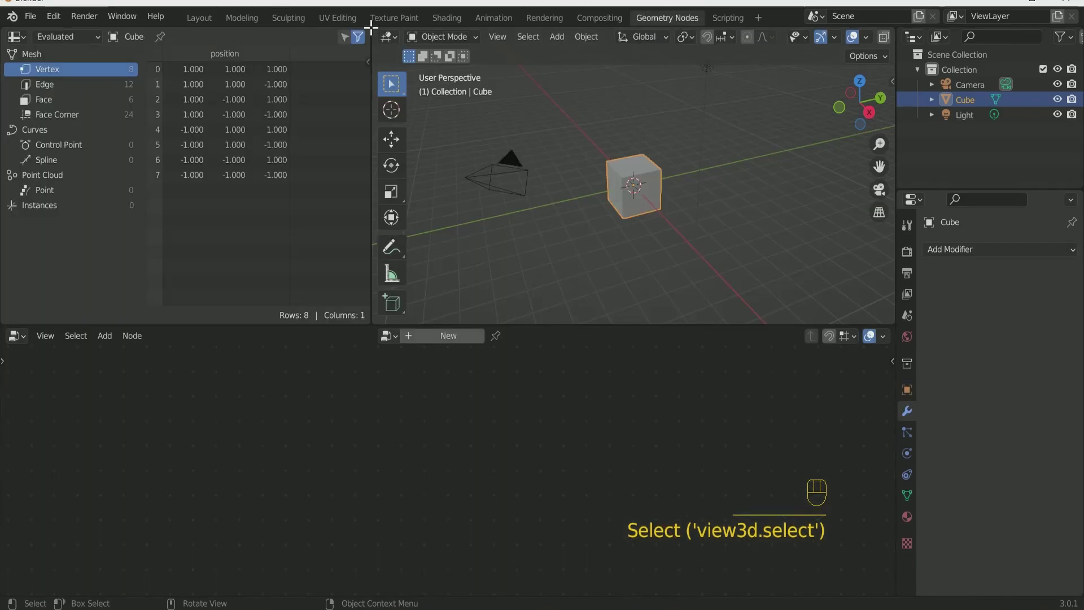
Step: Remove the spreadsheet area, adjust the boundary between the viewport and node editor, and create a new geometry node tree for the cube
drag(371, 27, 362, 33)
drag(546, 326, 547, 306)
click(443, 317)
Step: Delete the Group Input node from the node tree
click(285, 419)
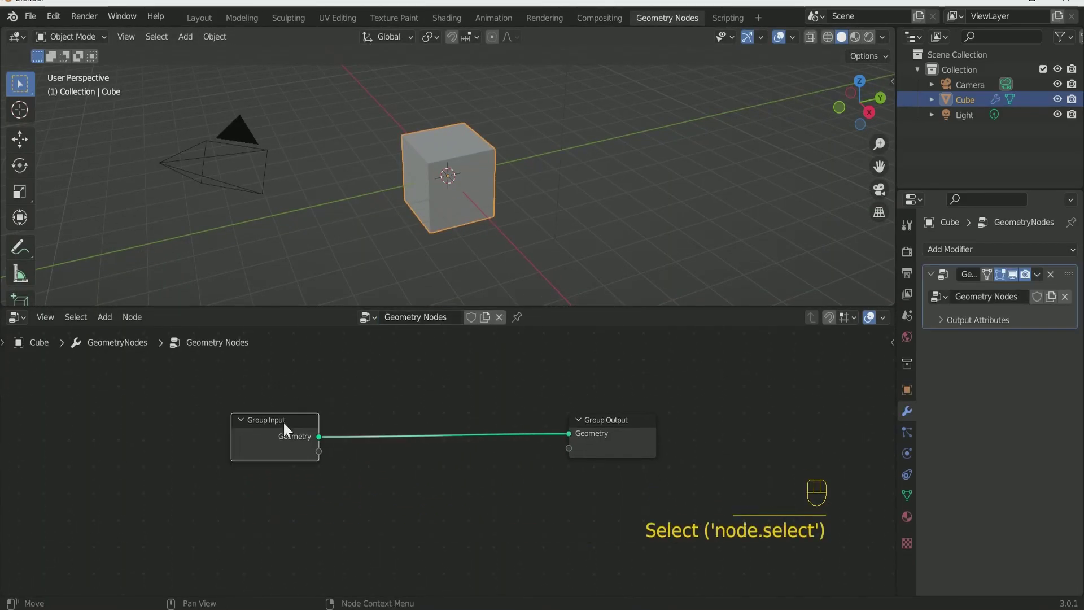
key(x)
click(285, 418)
shift+click(284, 418)
Step: Add an Ico Sphere node and connect its Mesh output to the Group Output's Geometry input
key(shift+a)
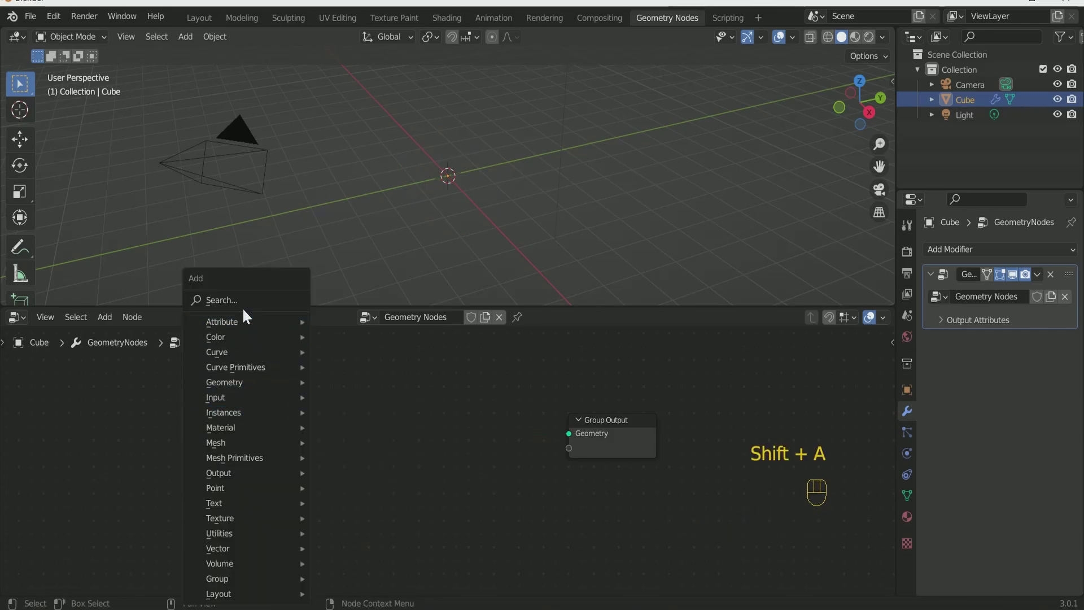
click(242, 305)
text(ico)
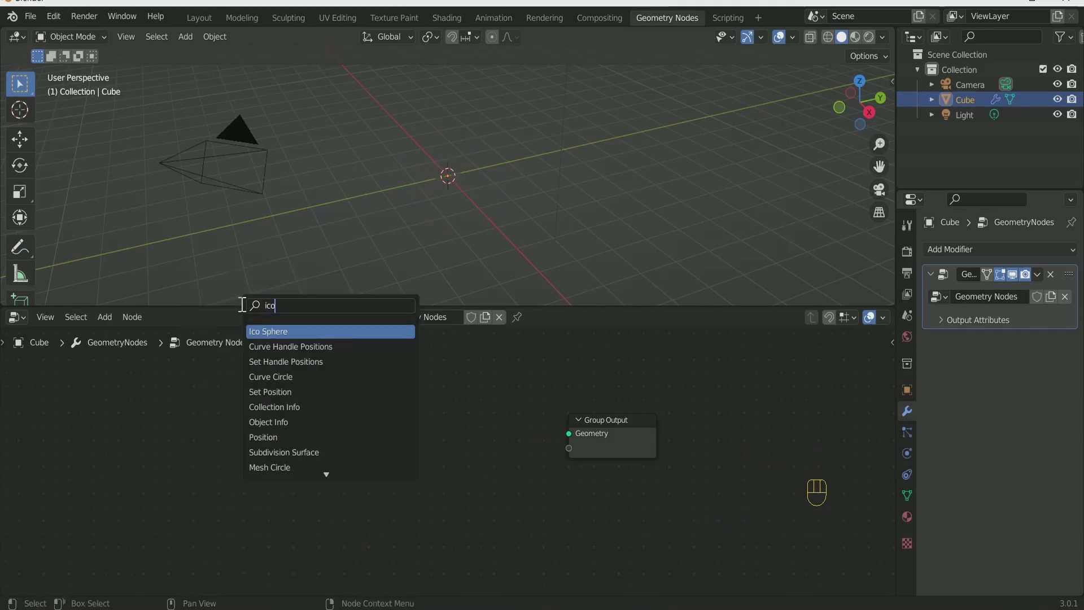
click(280, 329)
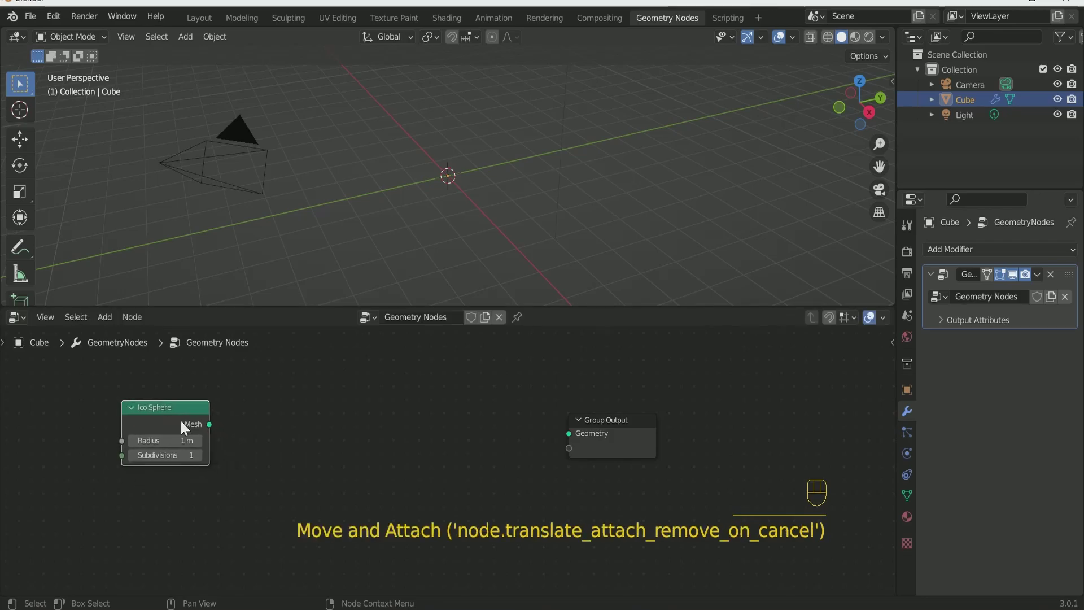
drag(210, 425, 569, 433)
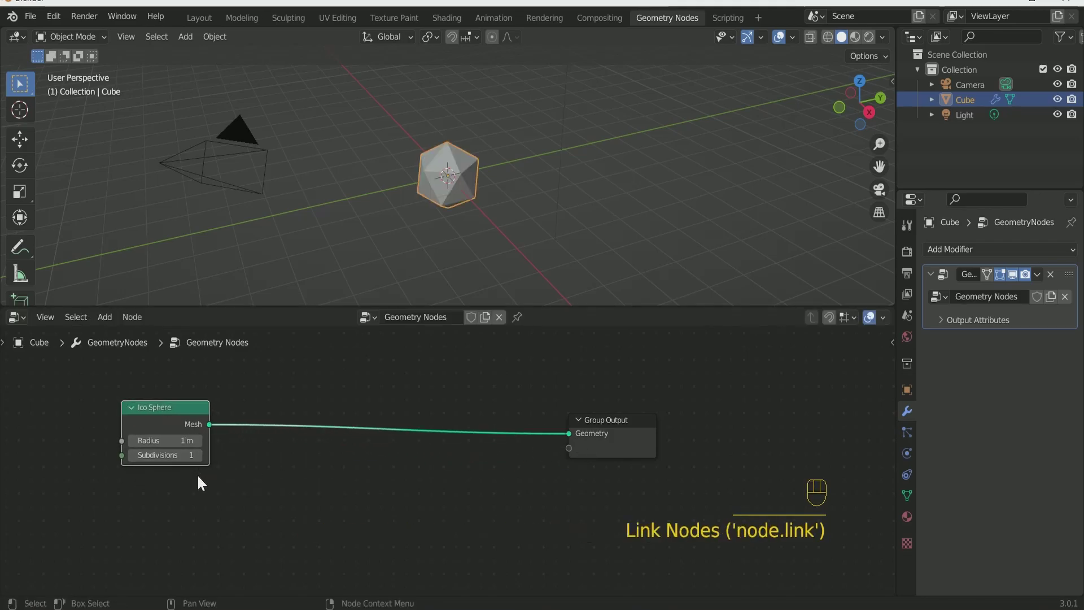
Step: Set the Ico Sphere's subdivisions to 4 and its radius to 1.3 m
click(198, 455)
click(198, 455)
click(198, 455)
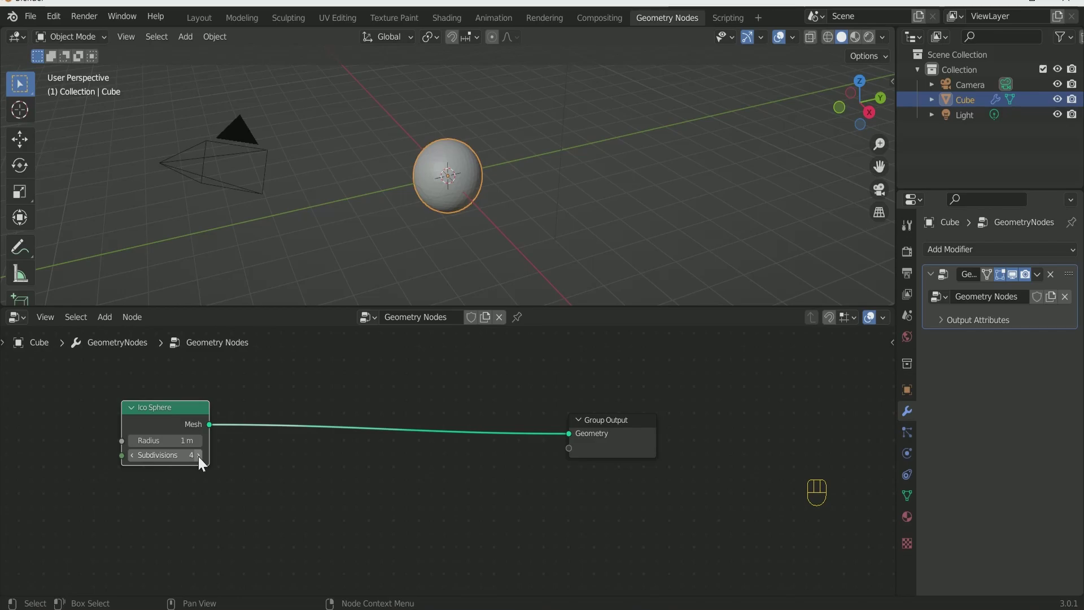
scroll(429, 260, up, 3)
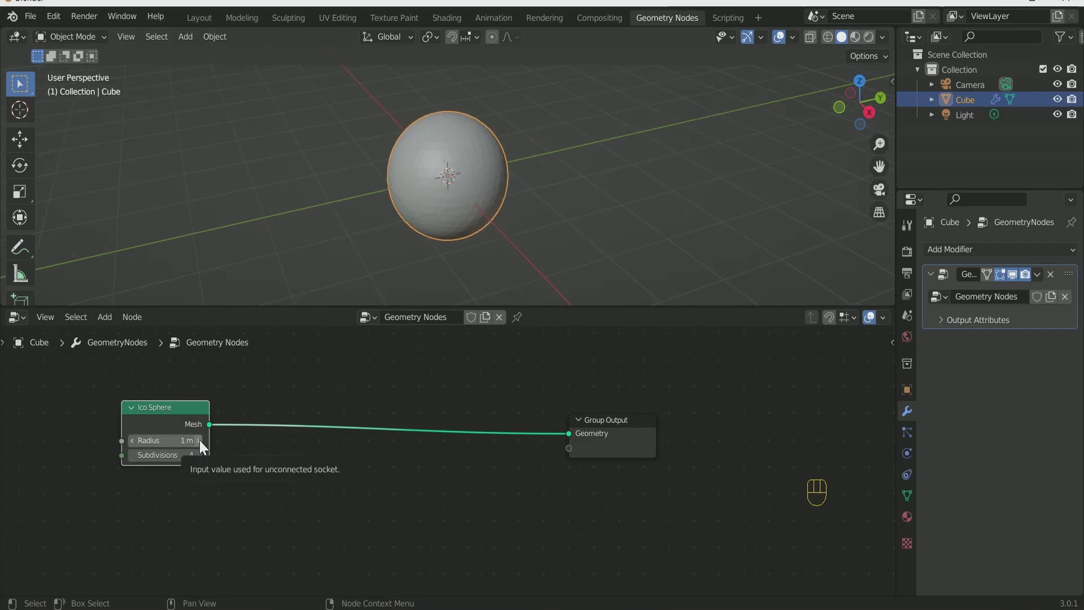
drag(199, 439, 280, 433)
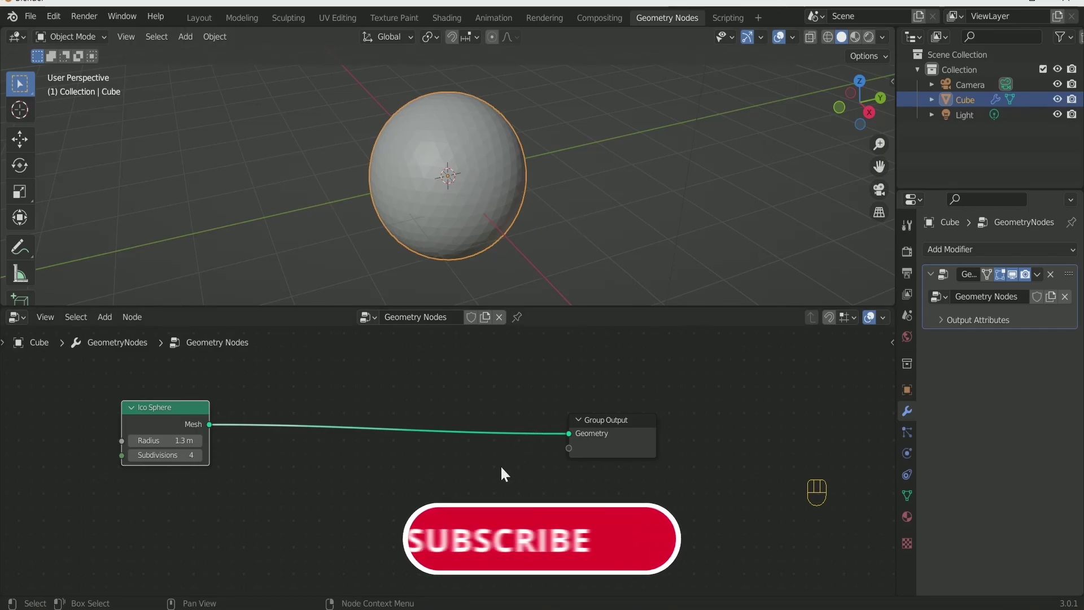
Step: Insert a Mesh Boolean node between the Ico Sphere and the Group Output
key(shift+a)
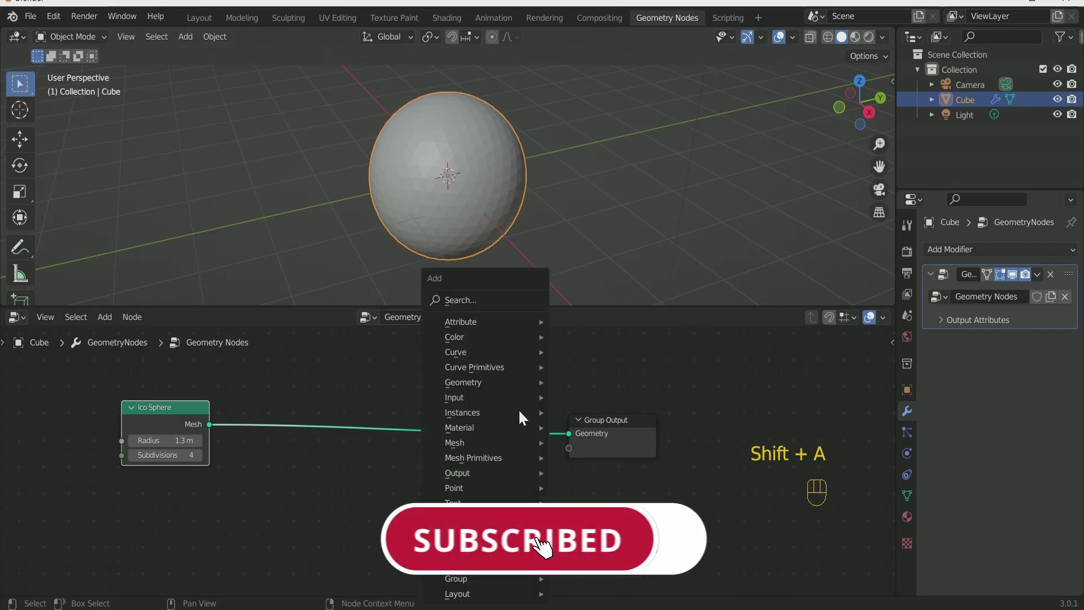
click(486, 299)
text(mes)
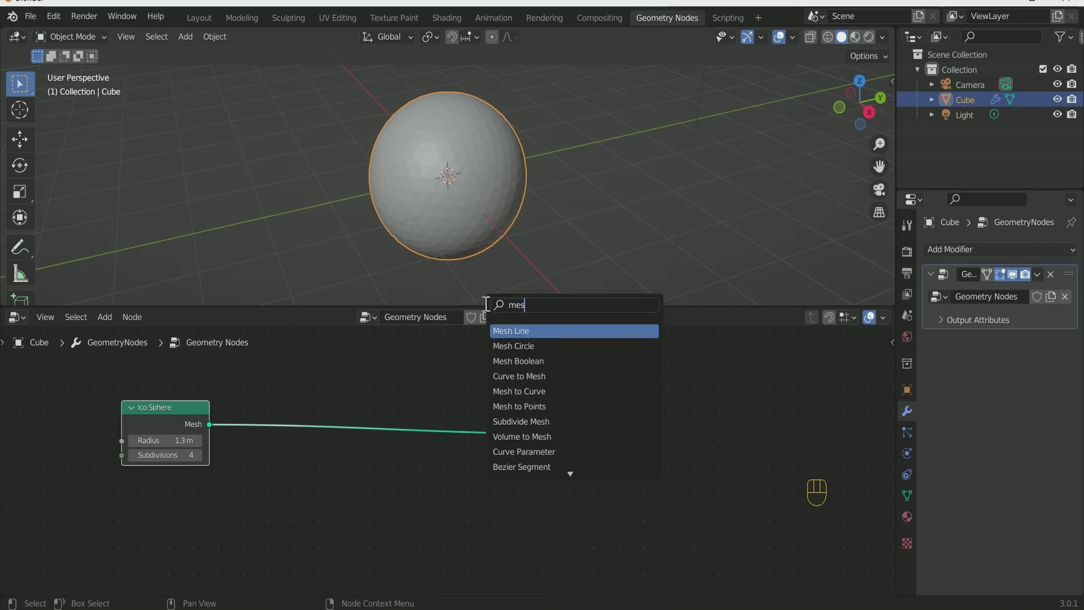
click(519, 361)
click(332, 389)
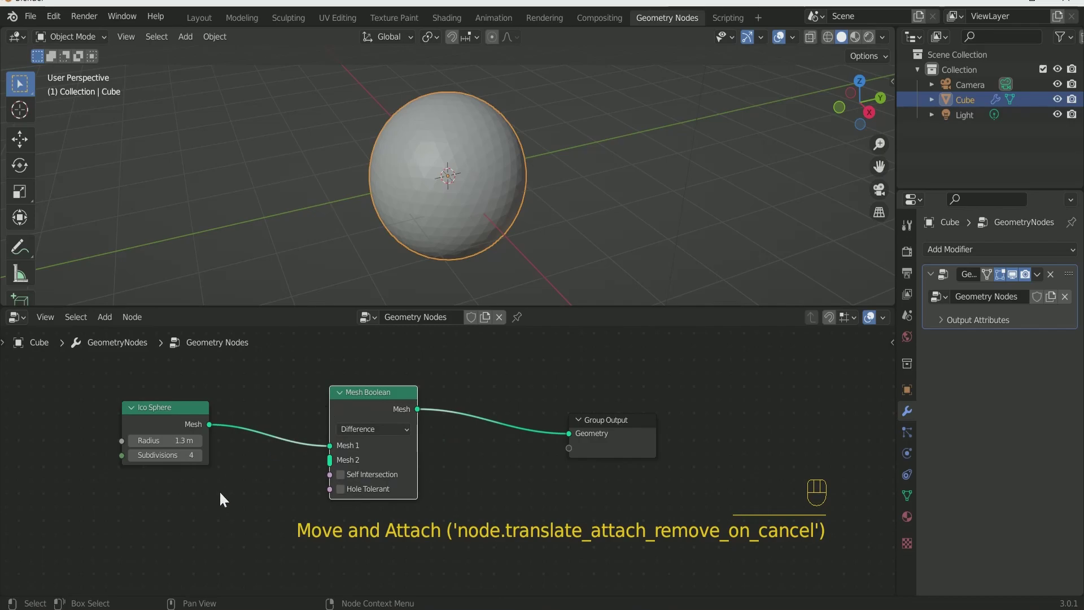
Step: Duplicate the Ico Sphere node below the original and connect the copy's Mesh output to the Mesh Boolean's Mesh 2 input
key(shift+a)
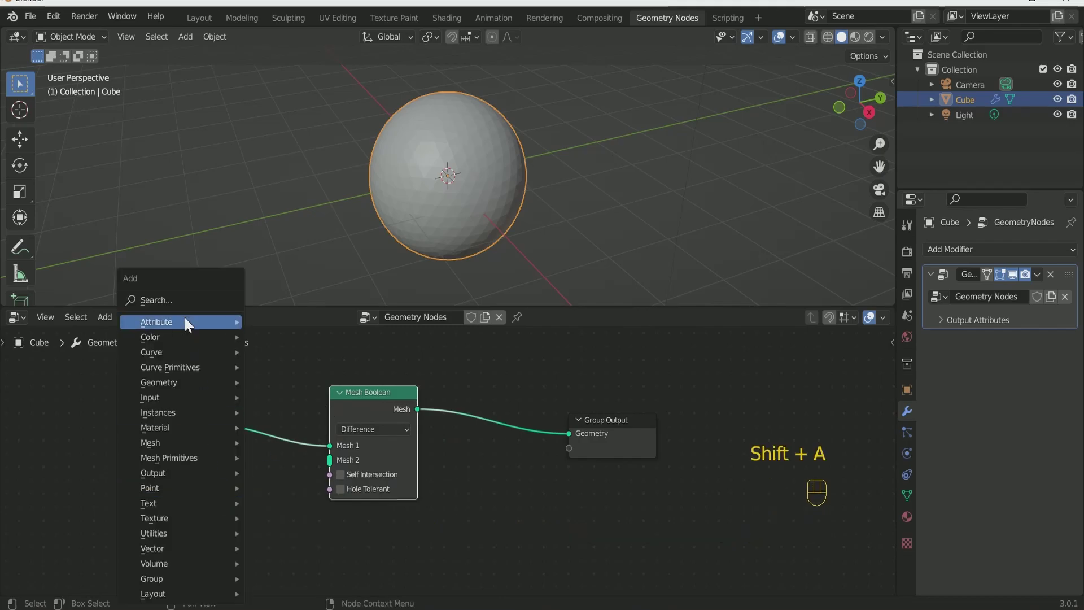
click(157, 412)
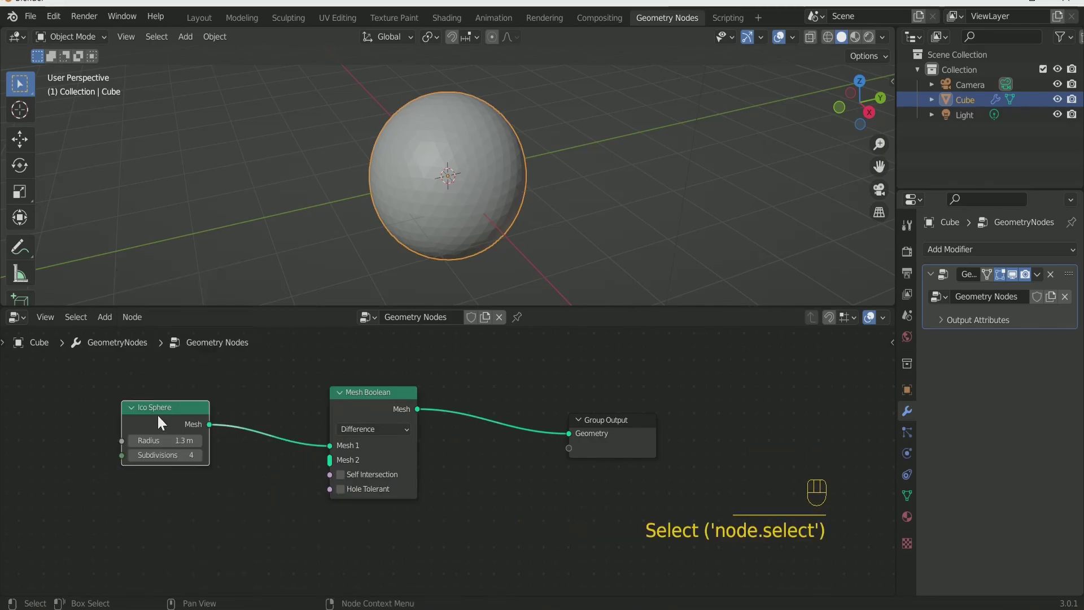
key(shift+d)
click(140, 491)
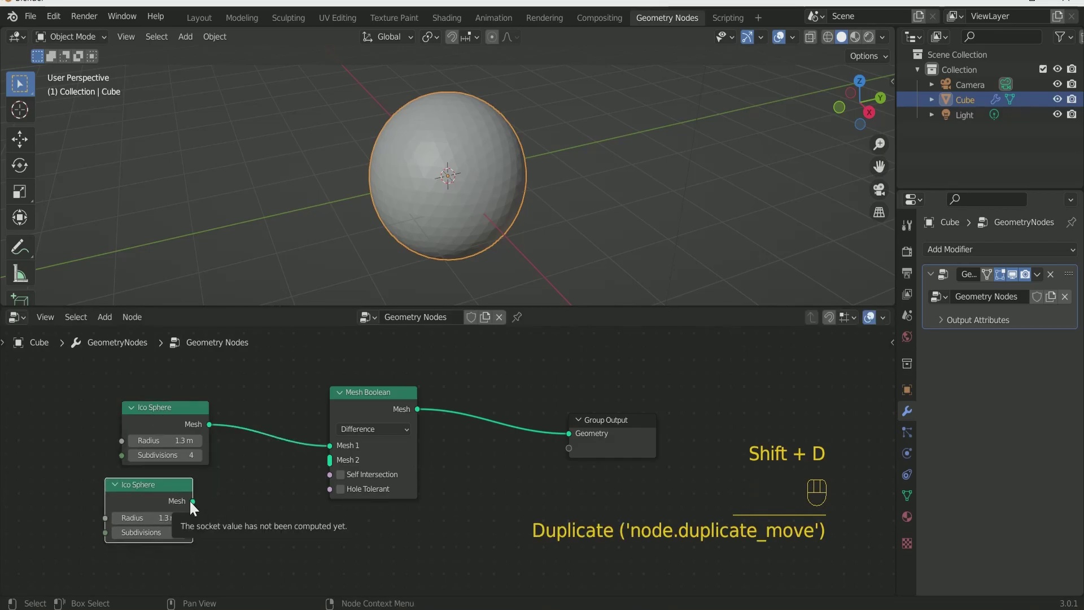
drag(192, 501, 329, 459)
Step: Set the duplicated Ico Sphere's radius to 0.7 m and its subdivisions to 2
drag(114, 516, 79, 516)
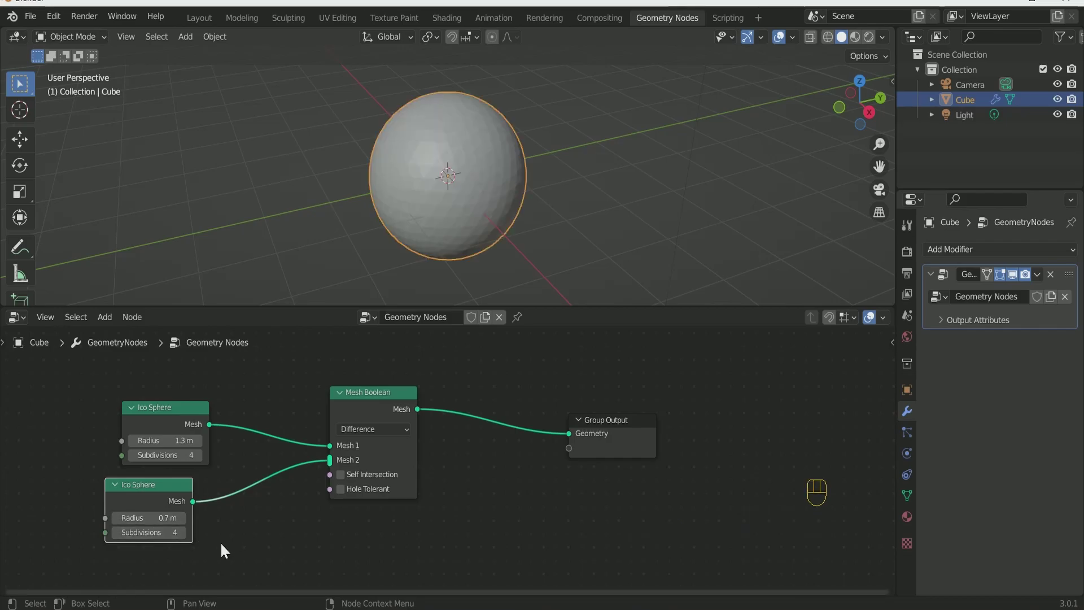
click(114, 532)
click(114, 532)
Step: Insert a Transform node between the 0.7 m Ico Sphere and the Mesh Boolean's Mesh 2 input
scroll(405, 462, down, 1)
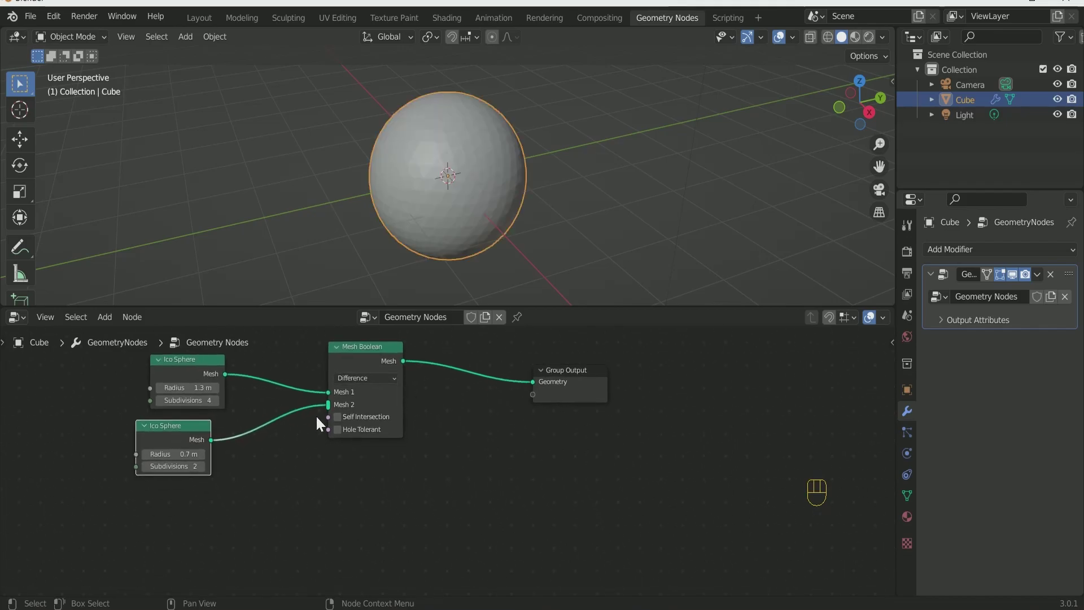
middle_drag(314, 415, 331, 516)
key(shift+a)
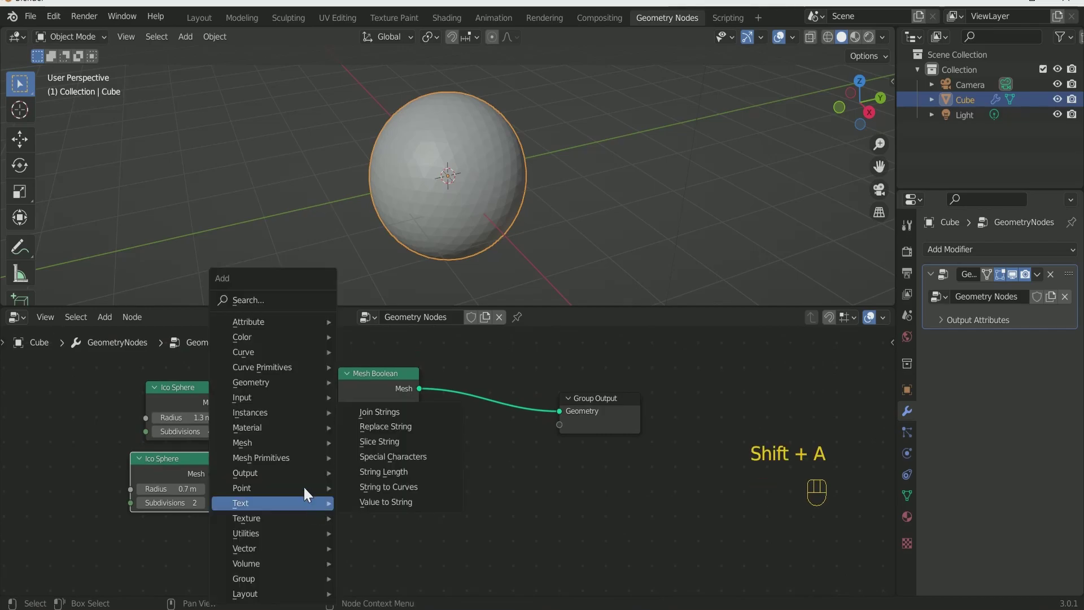
click(242, 300)
text(tr)
key(Return)
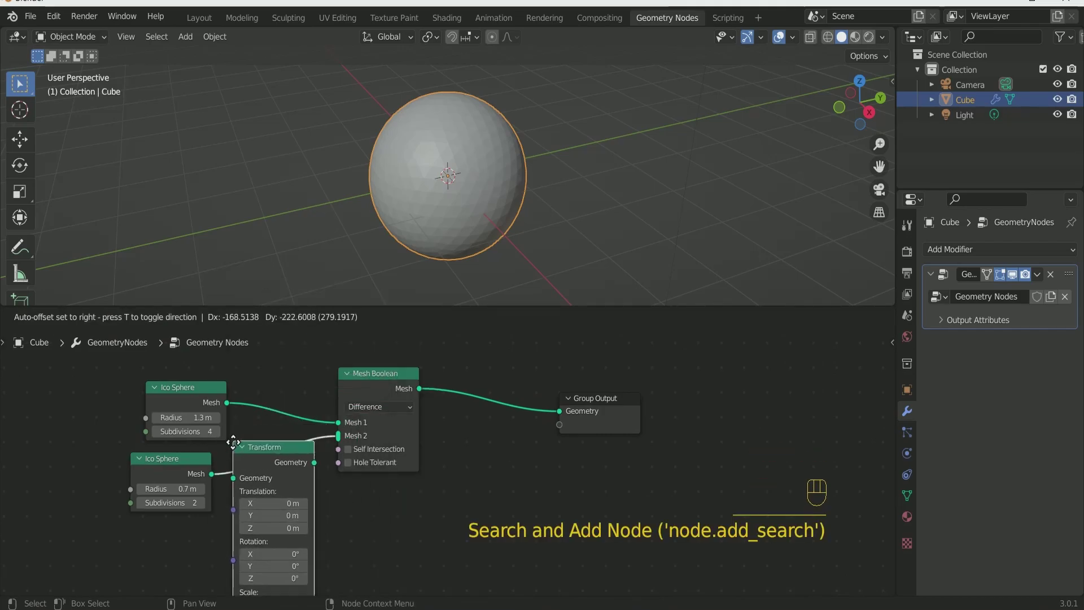
click(258, 437)
Step: Set the Transform node's translation to X 0.4 m, Y 0.6 m and Z 1.1 m
middle_drag(428, 511, 405, 459)
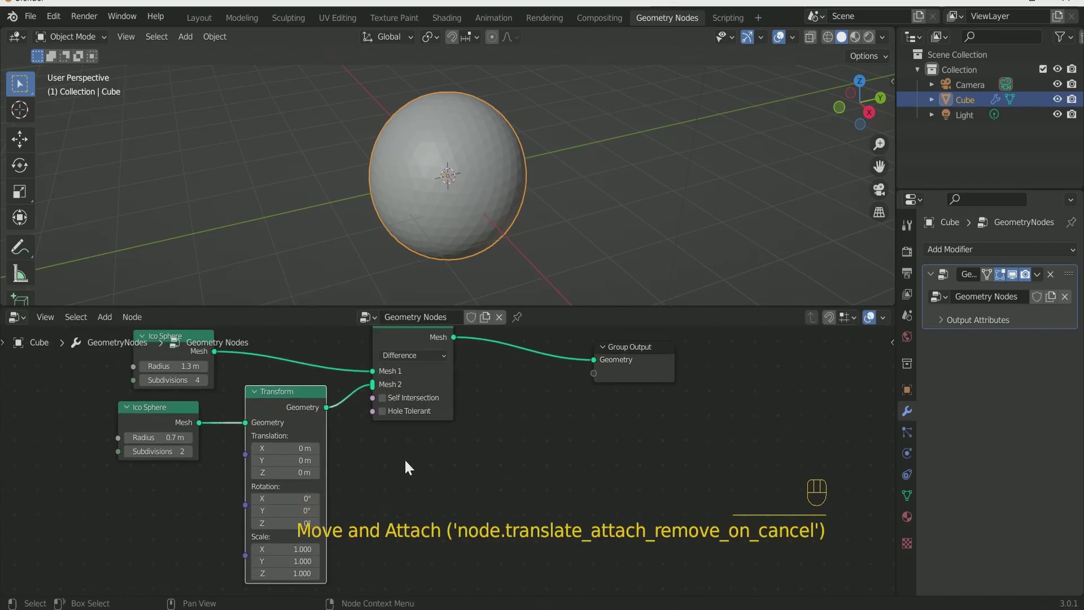
click(316, 448)
click(315, 447)
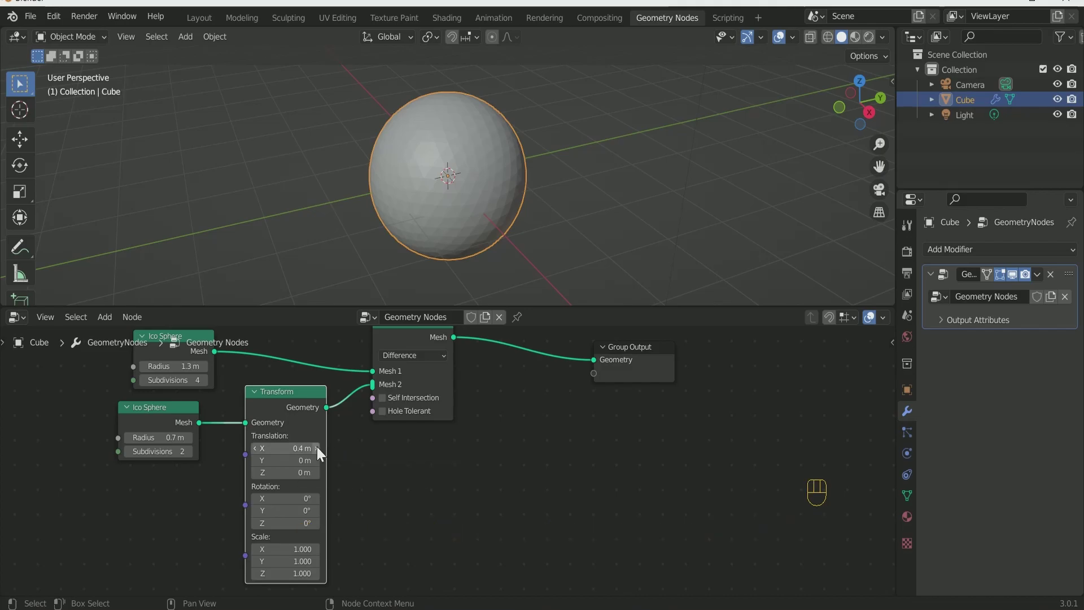
click(316, 461)
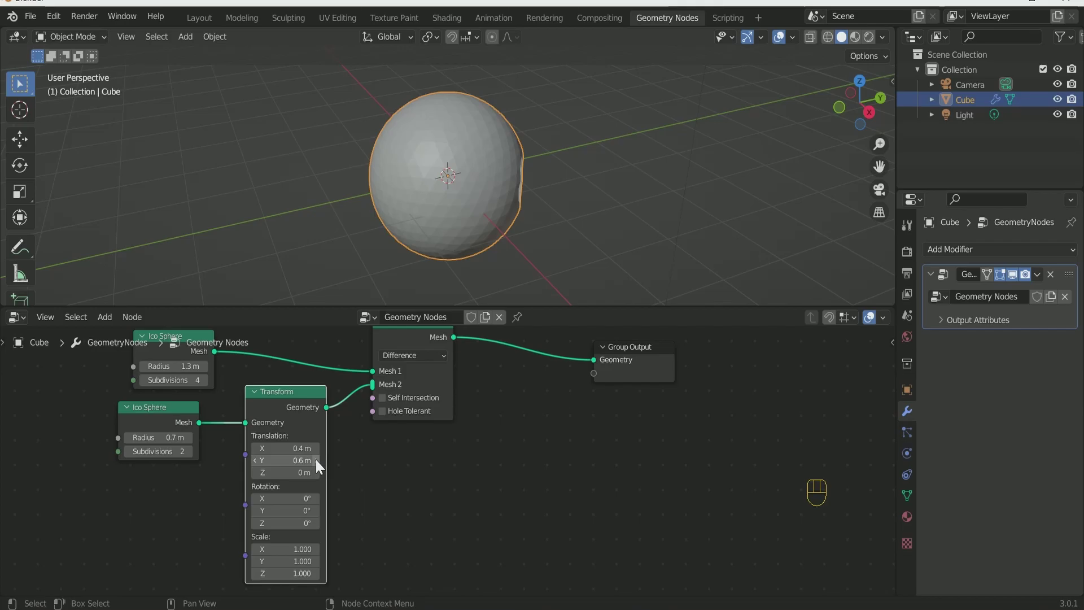
mouse_move(317, 476)
mouse_down()
mouse_move(339, 475)
mouse_move(317, 475)
mouse_up()
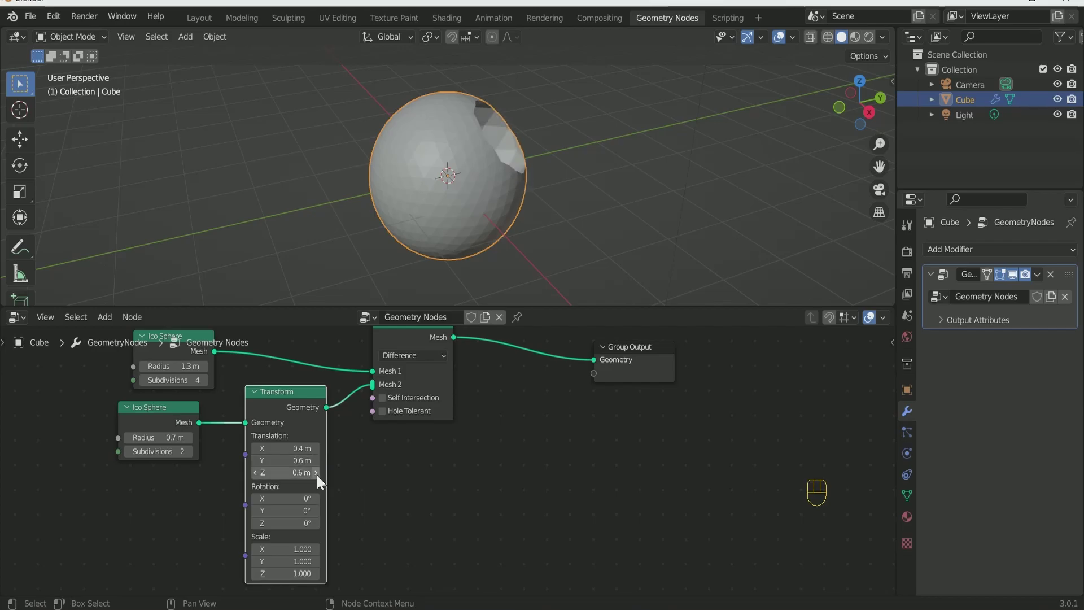
click(317, 476)
click(317, 476)
click(316, 475)
click(317, 475)
click(317, 476)
middle_drag(620, 181, 514, 223)
Step: Move the Group Output farther from the Mesh Boolean and insert an Instance on Points node between them
scroll(465, 461, down, 1)
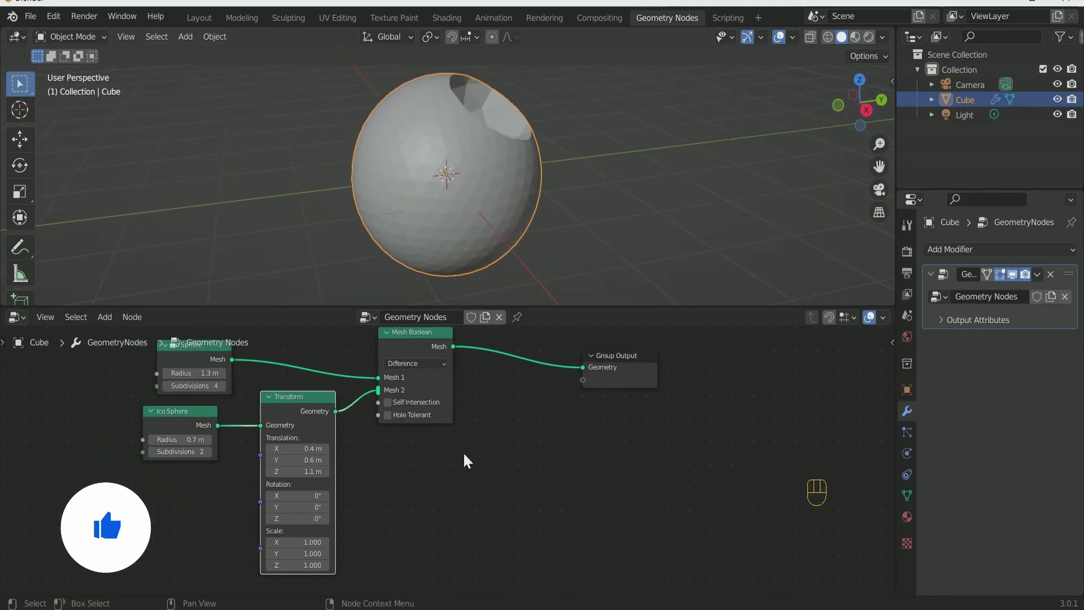
scroll(463, 452, down, 2)
drag(595, 361, 783, 366)
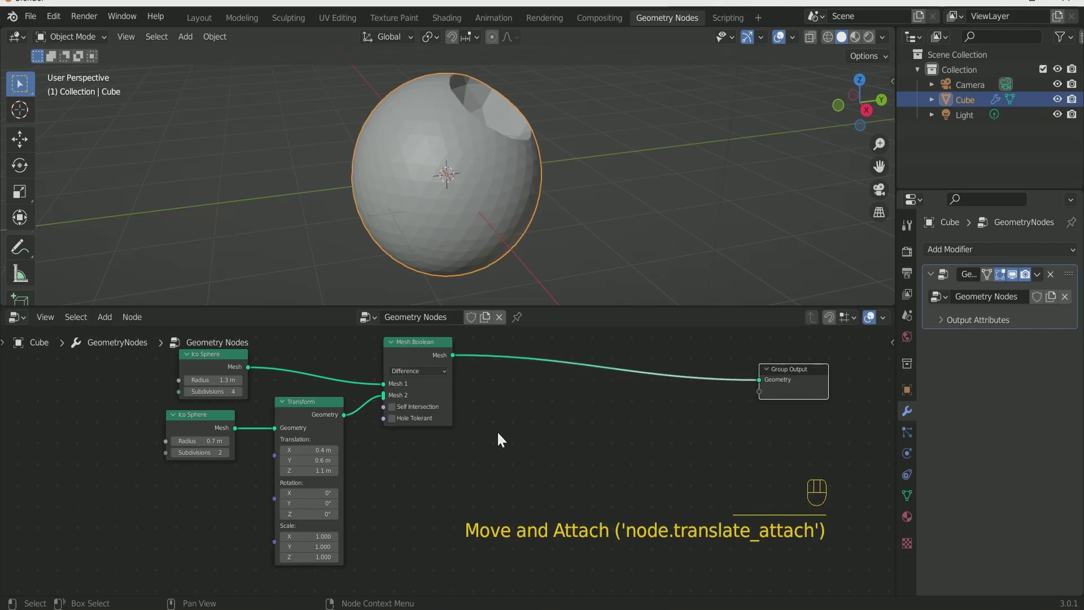
middle_drag(498, 435, 482, 435)
key(shift+a)
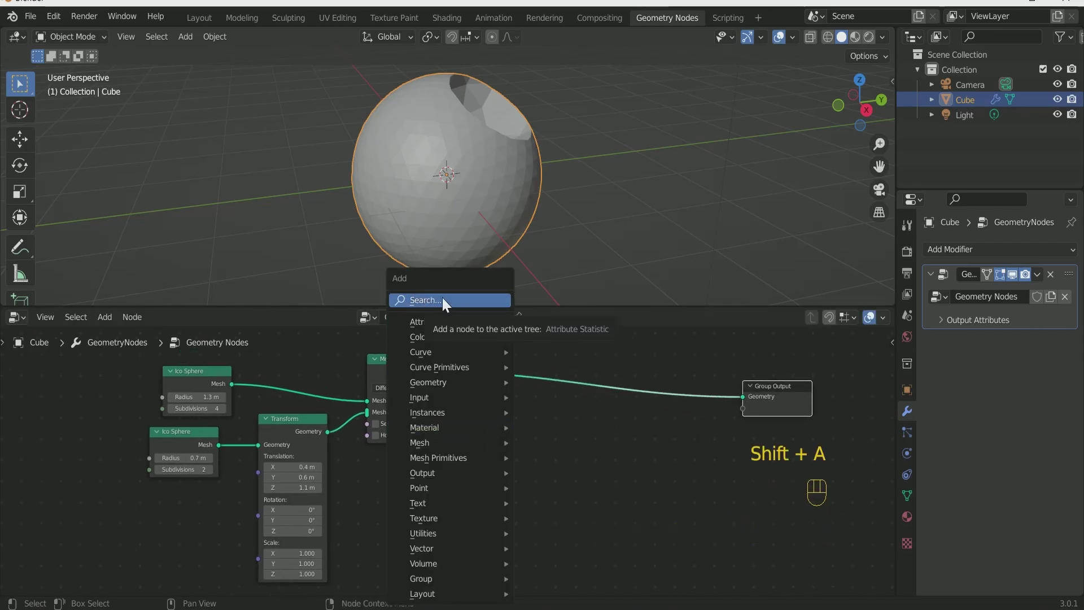
click(443, 300)
text(ins)
click(480, 370)
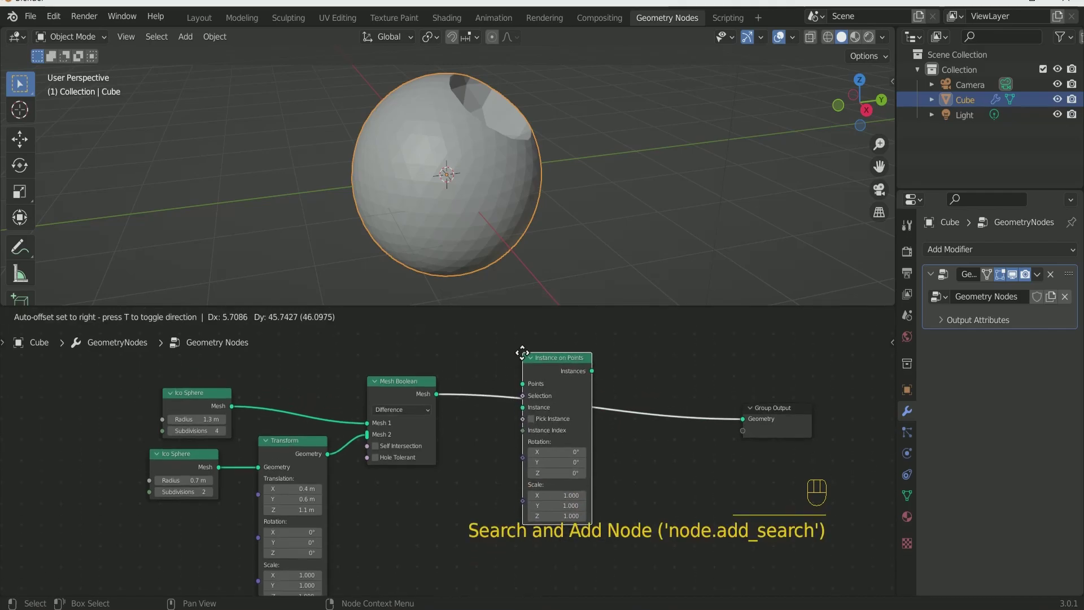
click(557, 452)
Step: Duplicate the 0.7 m Ico Sphere node and place the copy below the Mesh Boolean, beside Instance on Points
scroll(588, 435, up, 1)
key(shift+a)
mouse_move(423, 462)
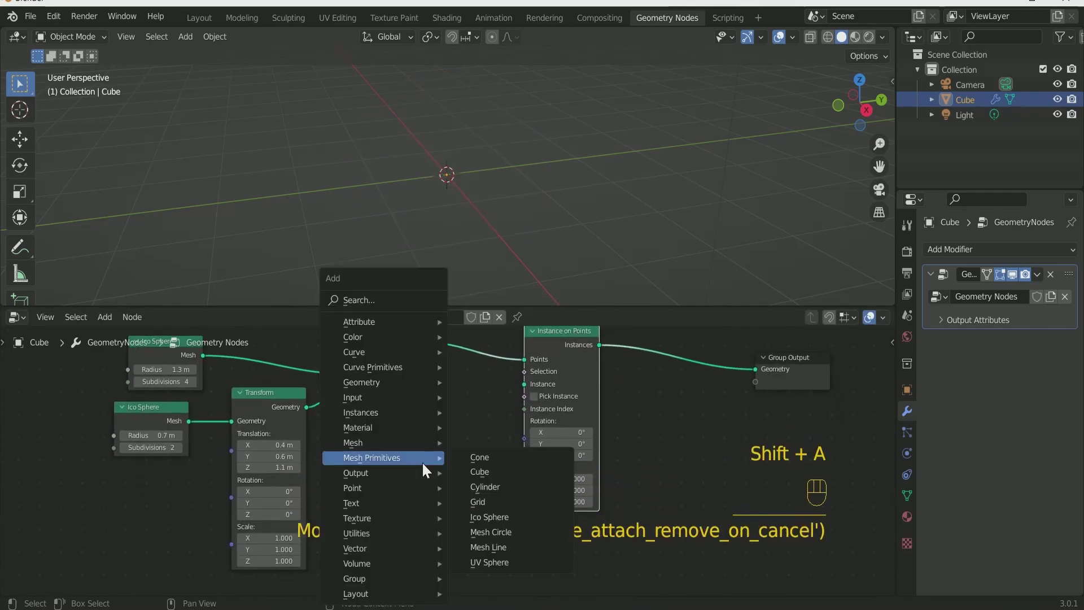
click(154, 414)
key(shift+d)
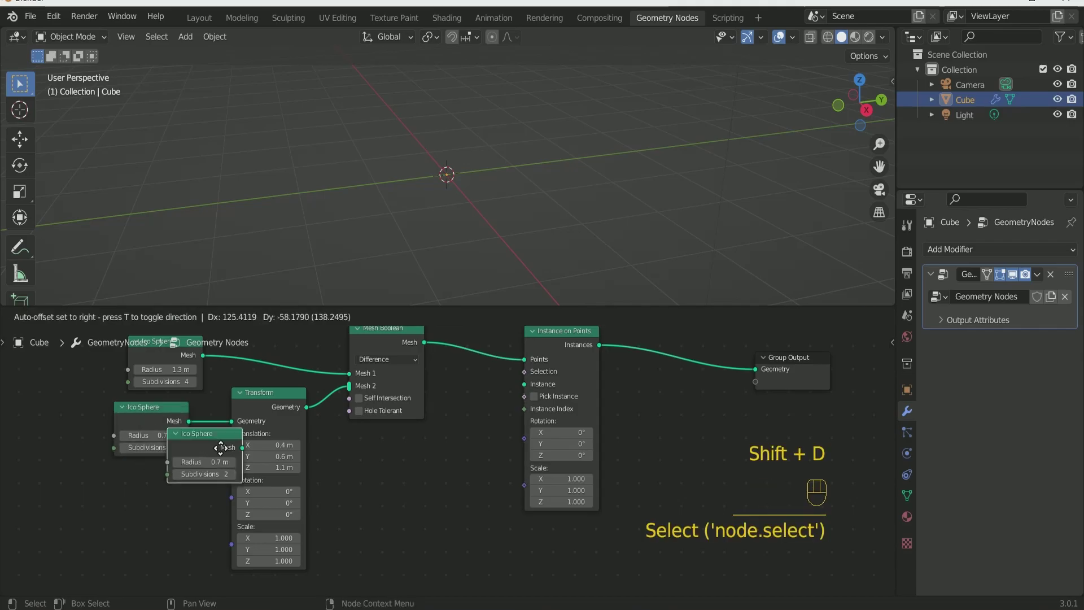
click(423, 450)
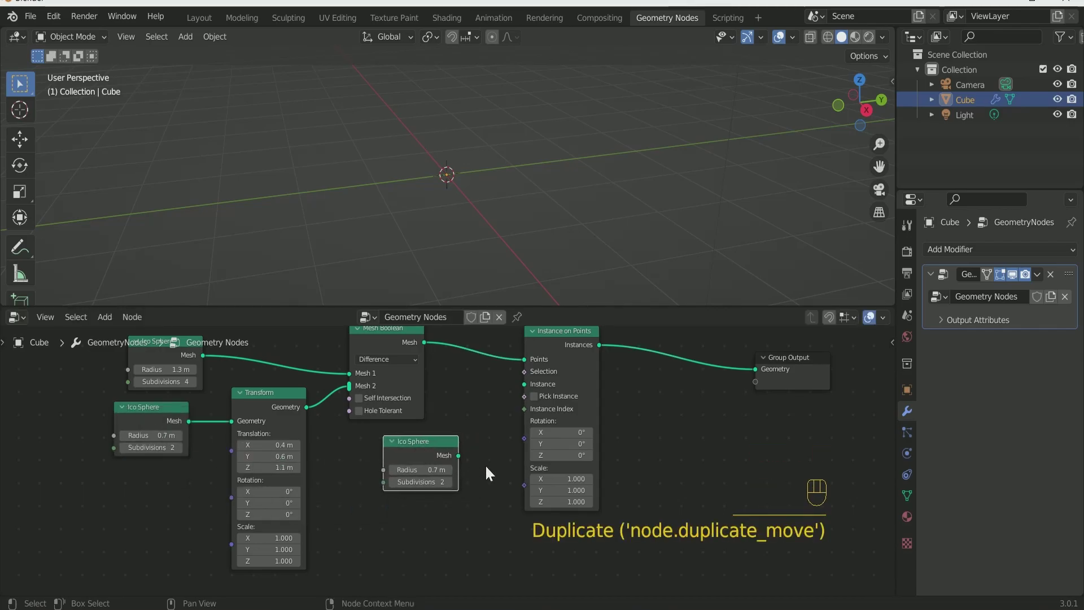
Step: Set the new Ico Sphere's radius to 0.1 m and subdivisions to 6, and connect its Mesh to the Instance input of Instance on Points
middle_drag(486, 464, 474, 477)
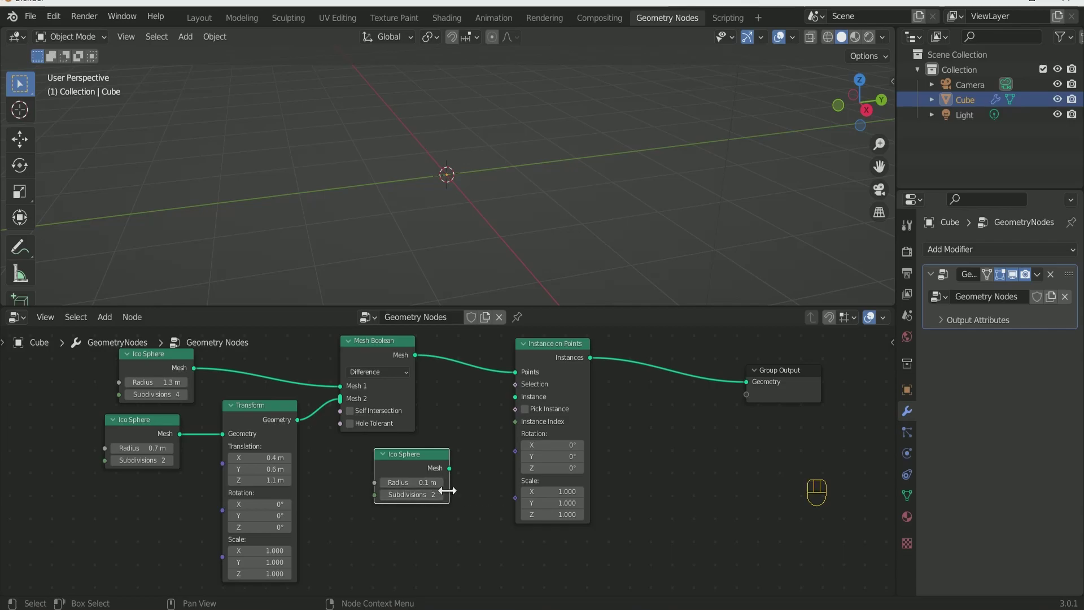
drag(384, 494, 515, 397)
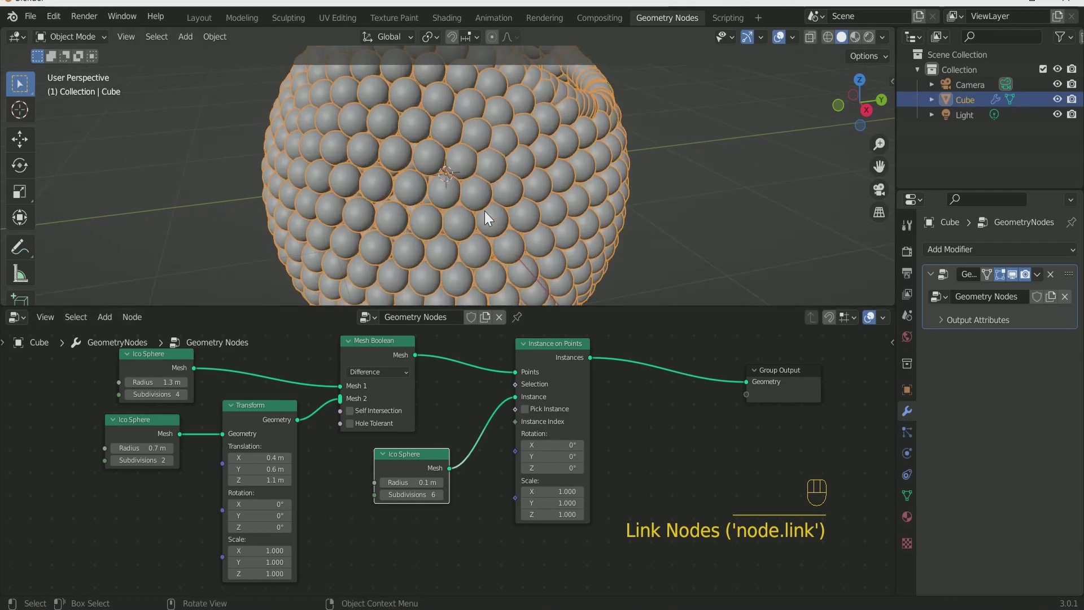
scroll(485, 211, up, 4)
scroll(485, 211, down, 6)
mouse_move(487, 209)
middle_down()
mouse_move(436, 242)
mouse_move(362, 245)
mouse_move(486, 216)
middle_up()
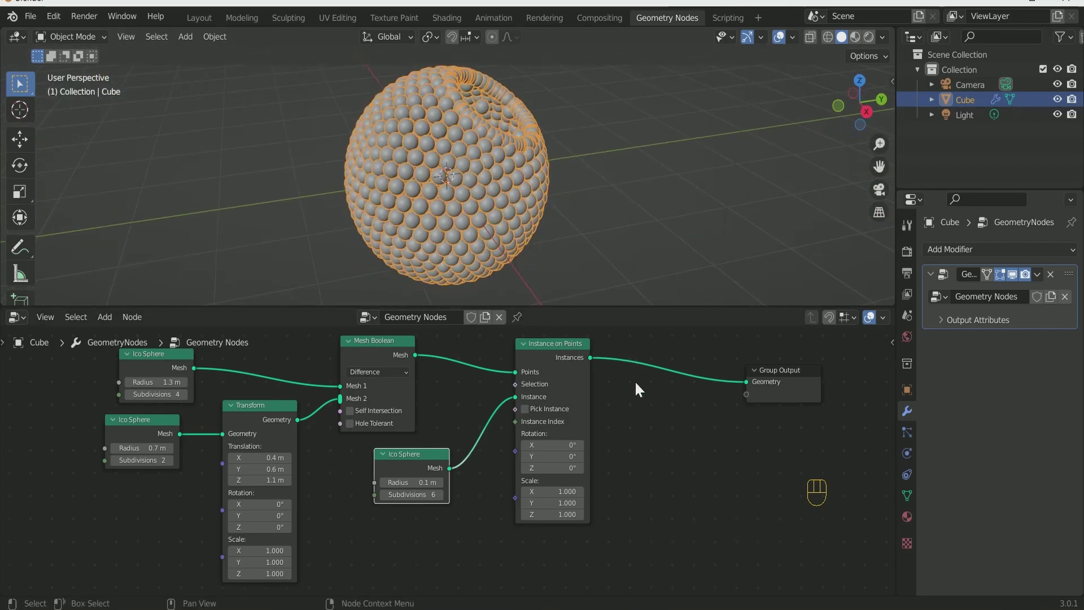
Step: Insert a second Transform node between Instance on Points and the Group Output
scroll(635, 384, down, 1)
key(shift+a)
click(584, 303)
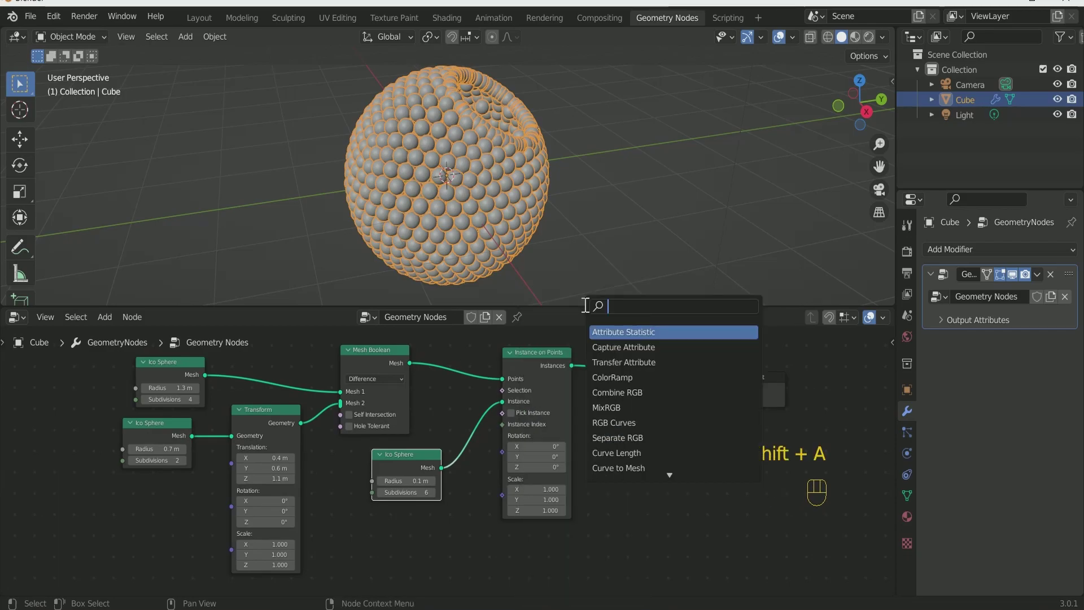
text(tra)
click(623, 332)
click(609, 355)
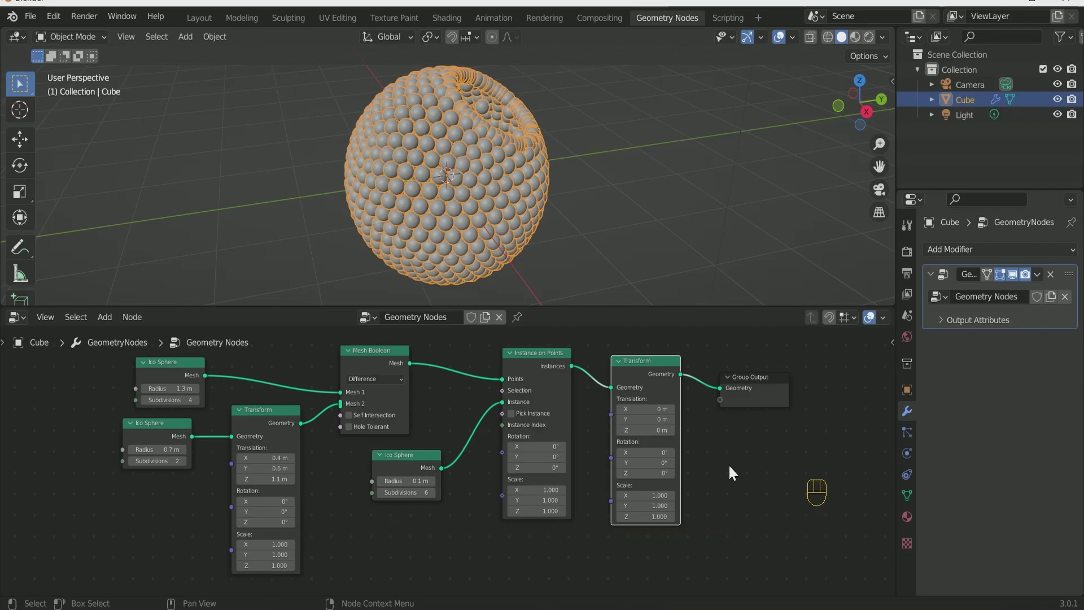
Step: Set the second Transform node's scale to 2 on X, Y and Z
scroll(720, 480, down, 1)
mouse_move(619, 461)
mouse_down()
mouse_move(619, 480)
mouse_move(619, 461)
mouse_up()
key(Return)
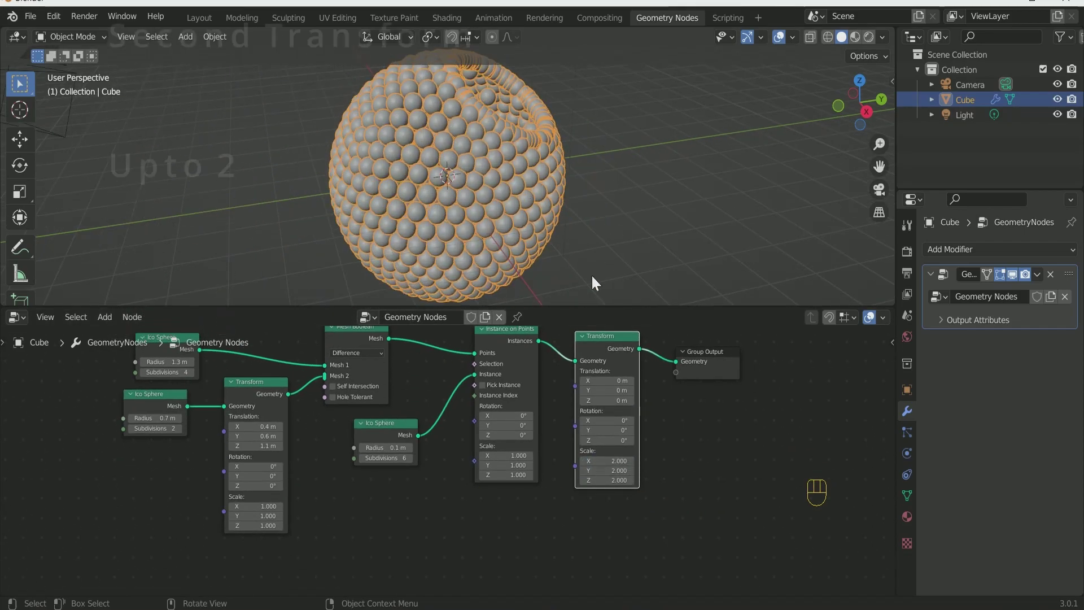
Step: Set the second Transform node's Z translation to 2.8 m so the sphere rests on the ground line in front view
key(KP_1)
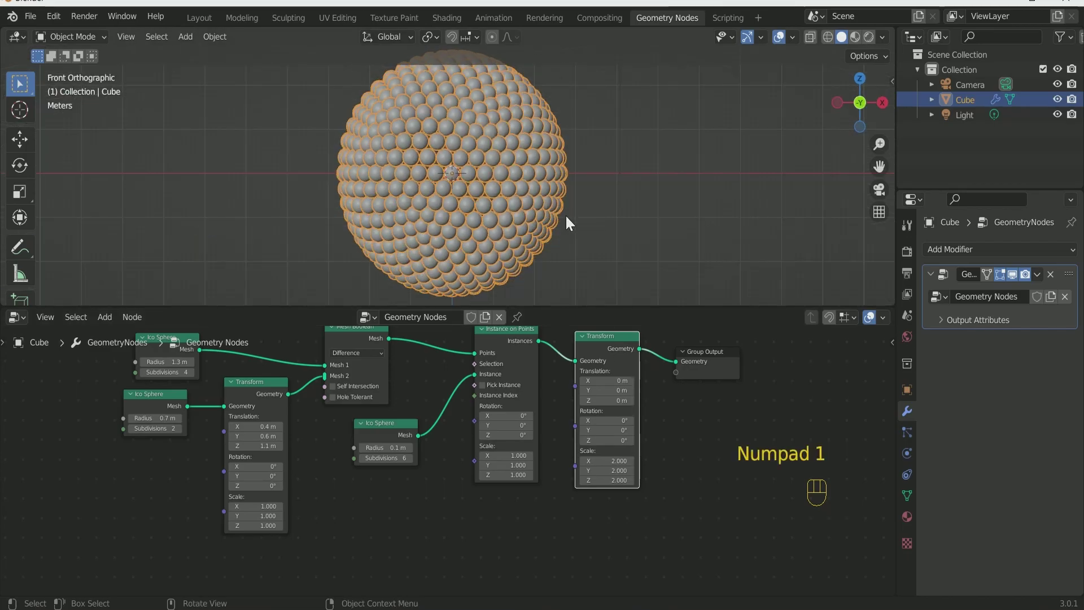
click(631, 401)
click(631, 401)
click(631, 400)
click(631, 400)
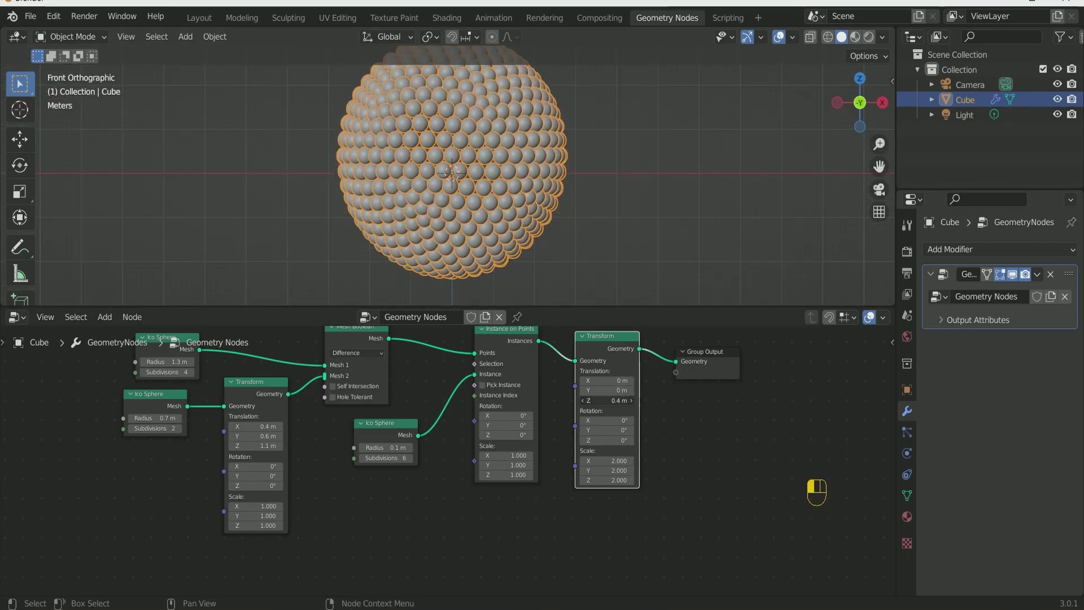
mouse_move(627, 400)
mouse_down()
mouse_move(694, 400)
mouse_move(632, 406)
mouse_up()
click(631, 401)
click(631, 401)
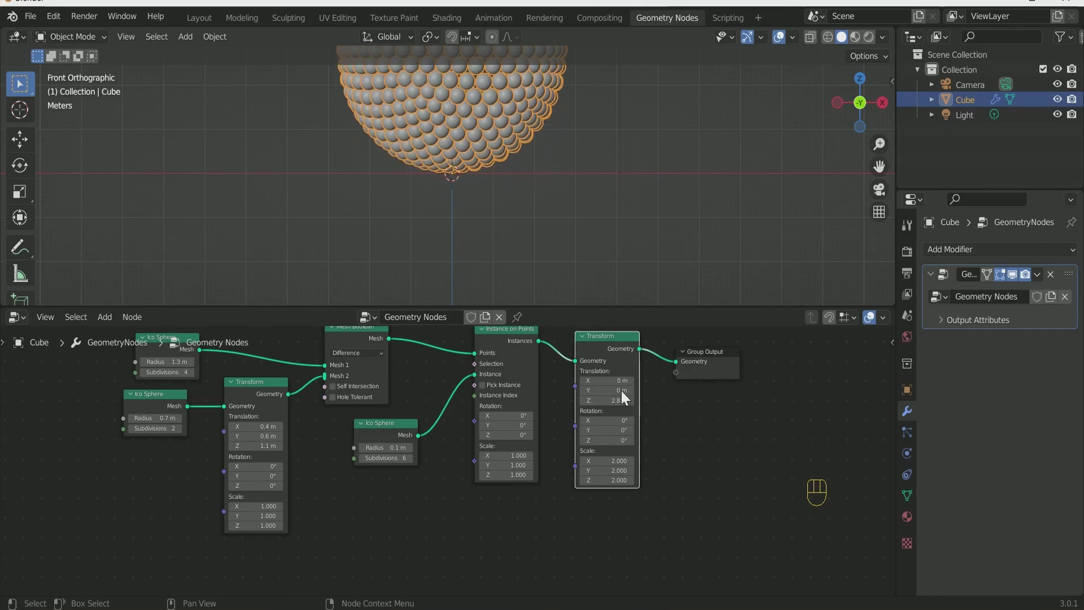
scroll(479, 239, up, 5)
scroll(508, 242, down, 4)
mouse_move(695, 469)
middle_down()
mouse_move(692, 511)
mouse_move(702, 470)
mouse_move(710, 481)
middle_up()
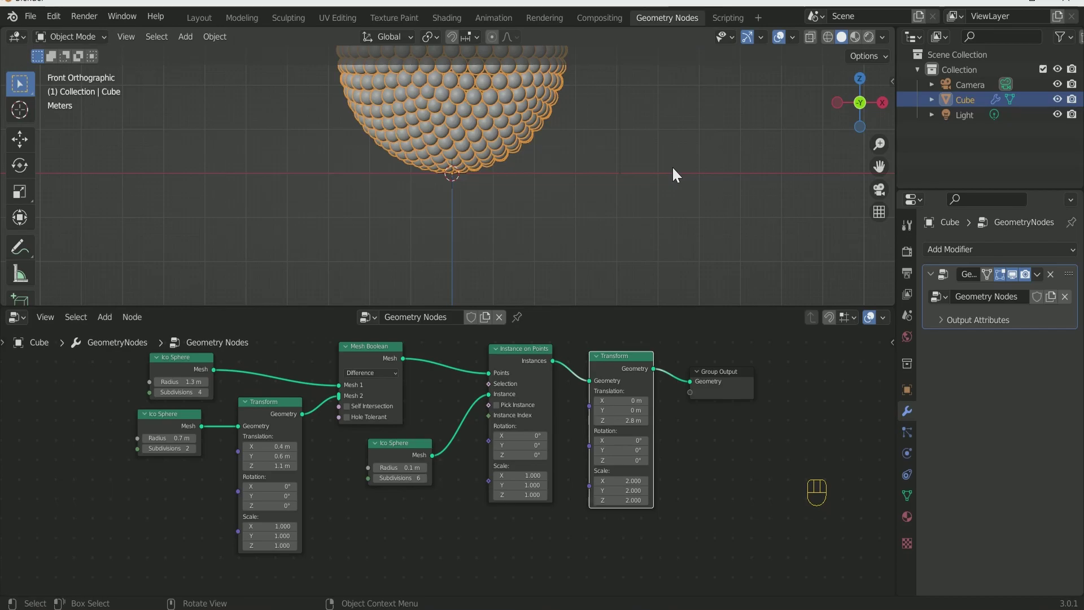
Step: Switch to the Layout workspace, frame the sphere in the right orthographic view, and align the camera to that view
click(207, 15)
key(KP_1)
key(KP_Decimal)
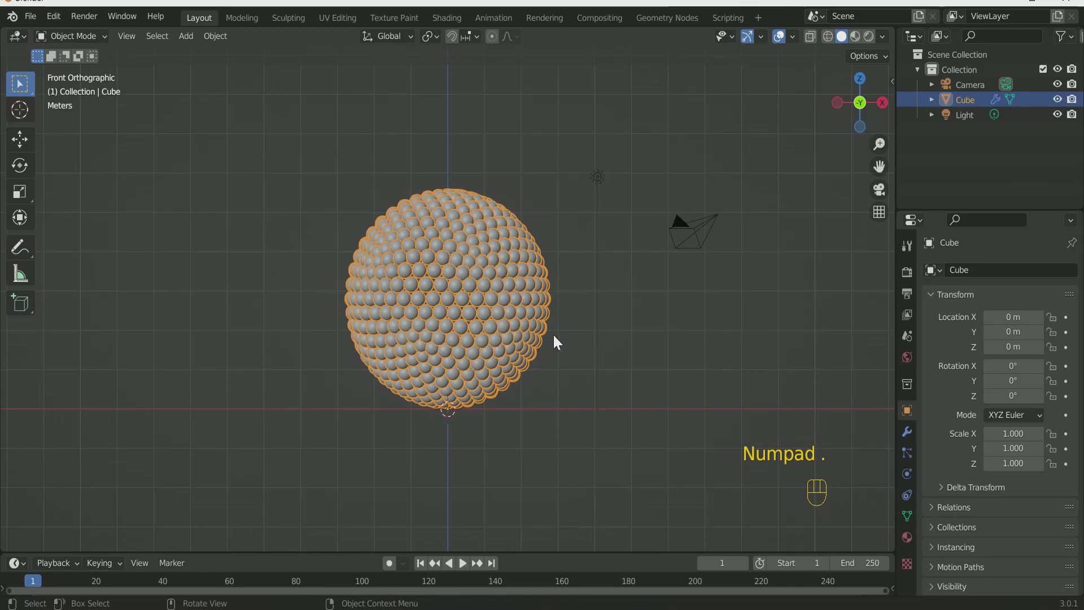
key(KP_3)
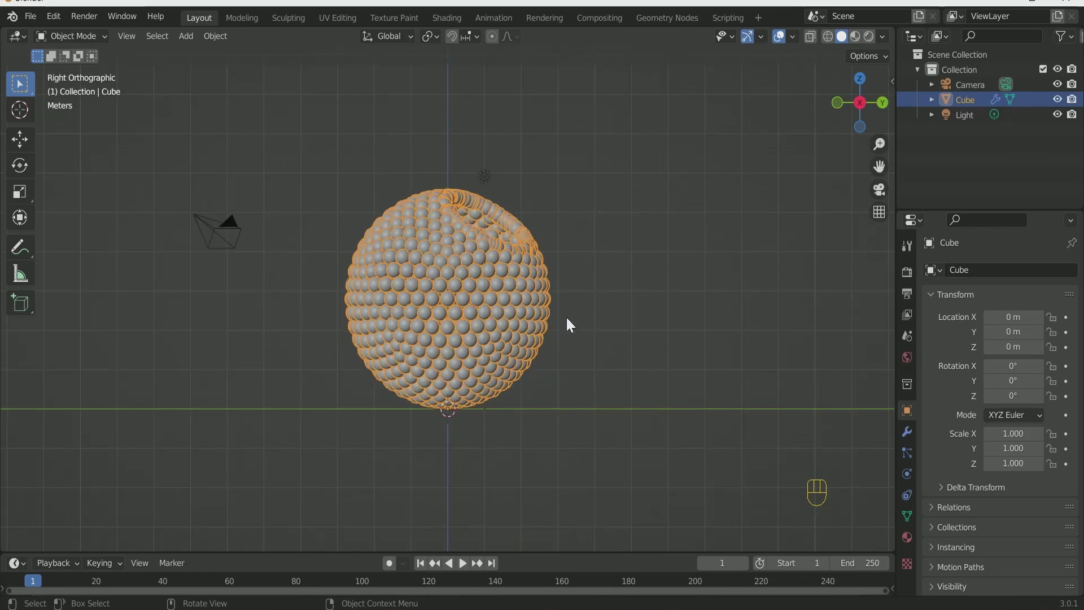
key(ctrl+alt+KP_0)
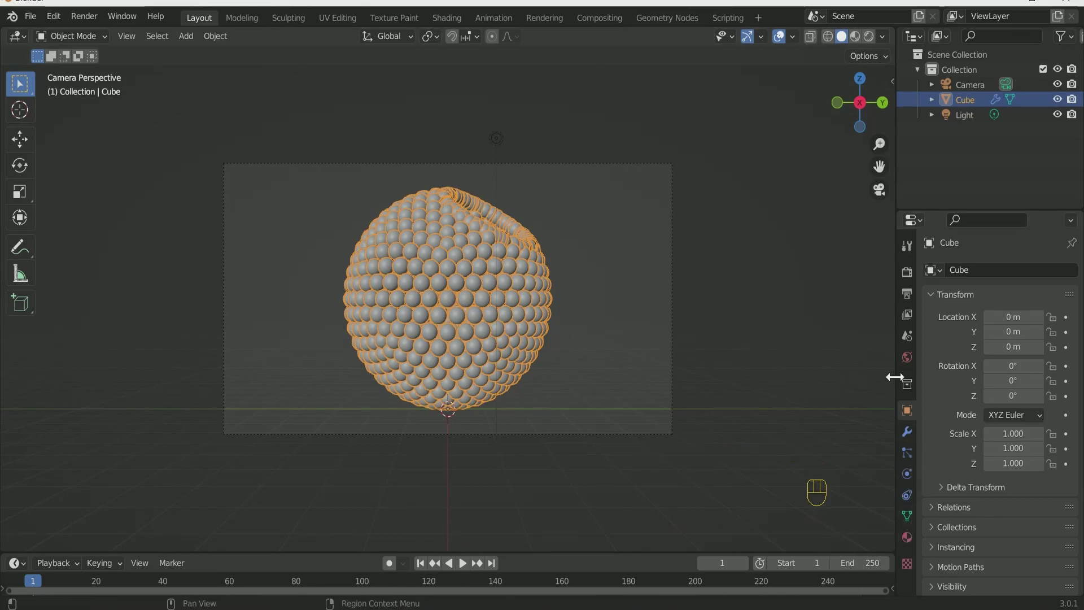
Step: Set the camera's focal length to 35 mm
click(973, 88)
click(907, 474)
click(1030, 340)
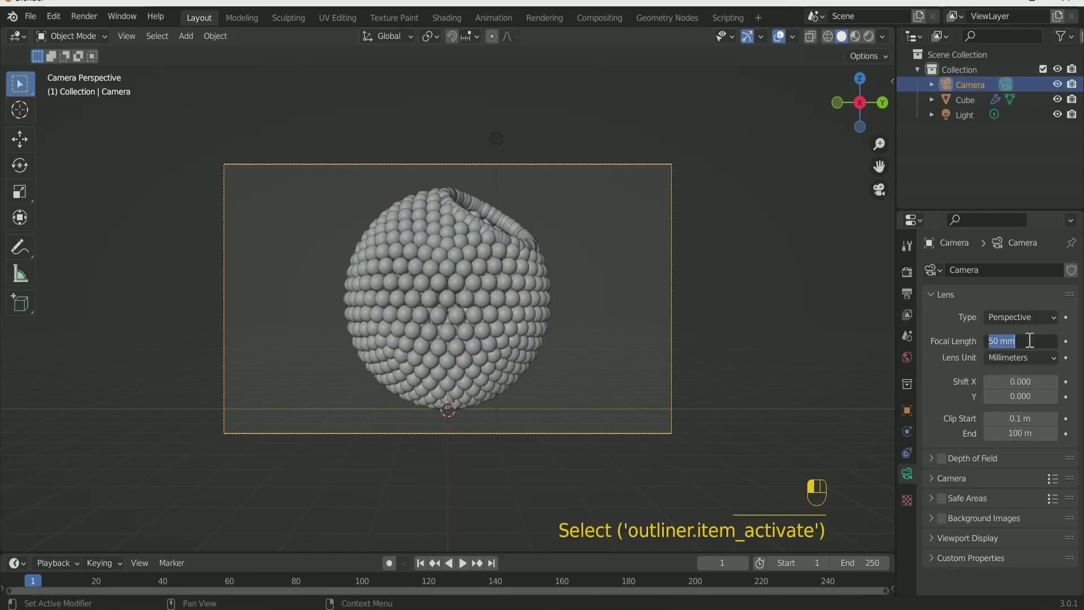
text(35)
key(Return)
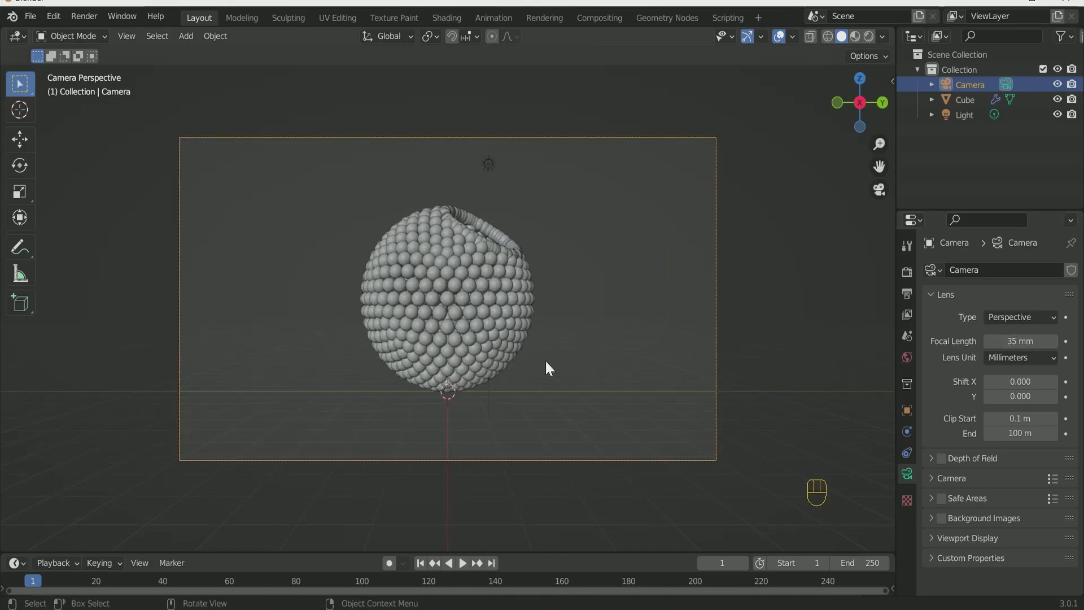
scroll(546, 367, up, 1)
Step: Set the camera's X location to 15 m
click(907, 411)
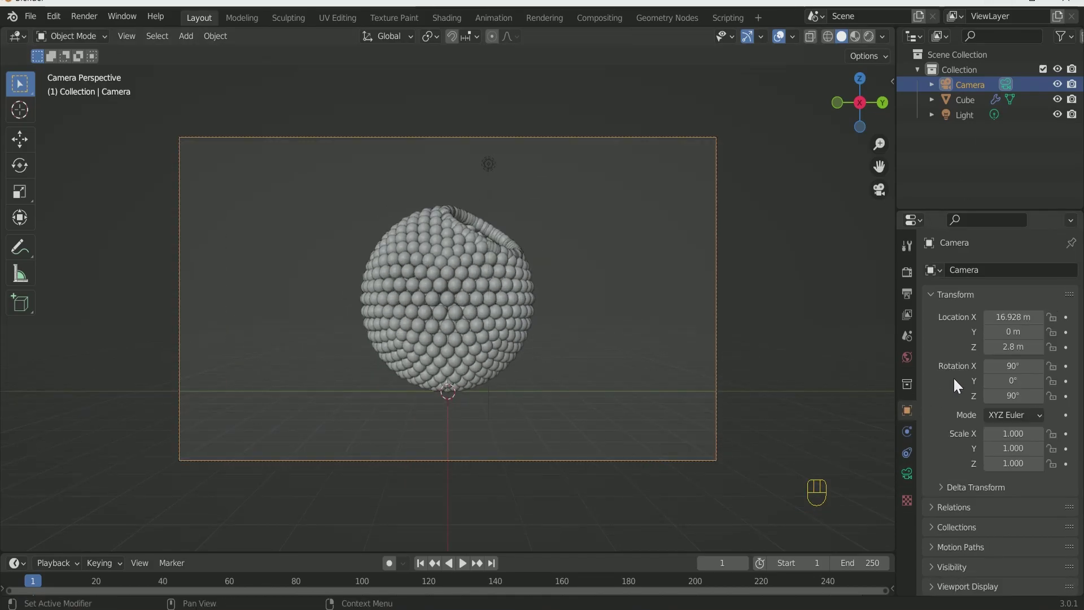
click(1019, 318)
text(15)
key(Return)
scroll(465, 318, down, 1)
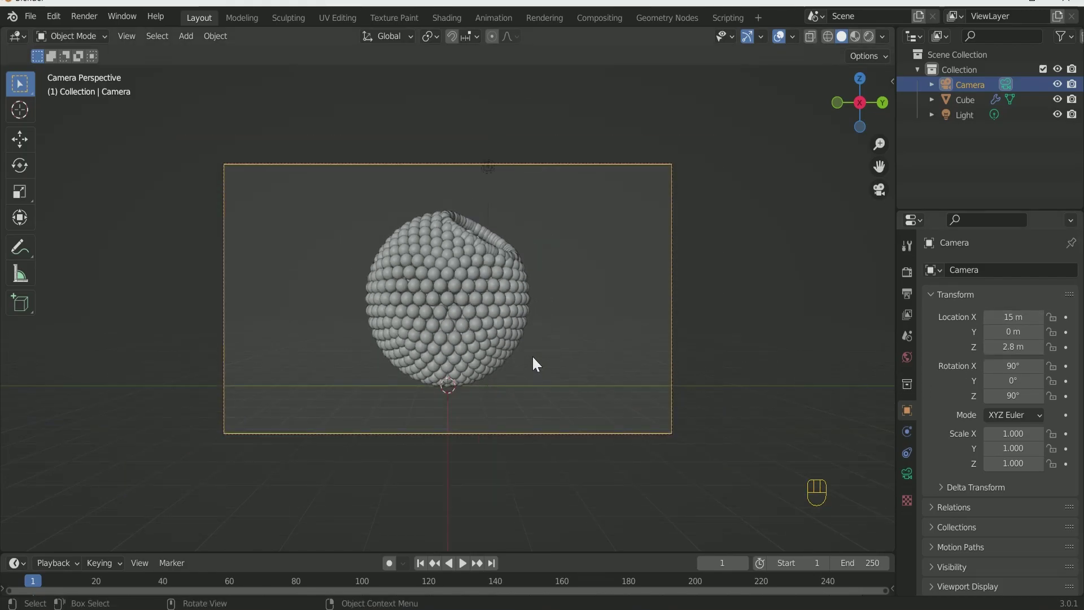
click(907, 472)
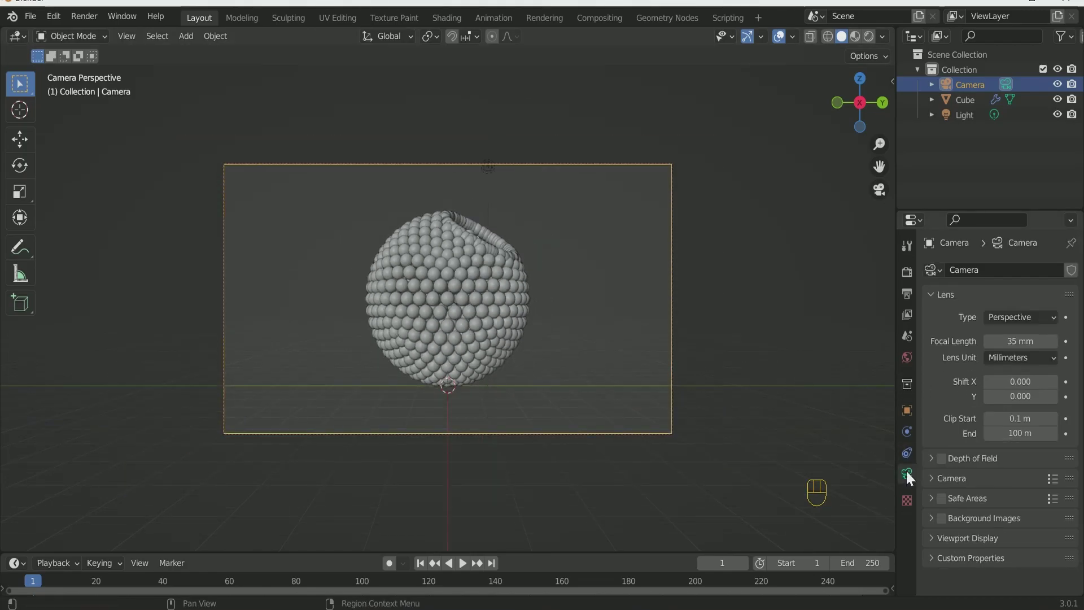
click(909, 409)
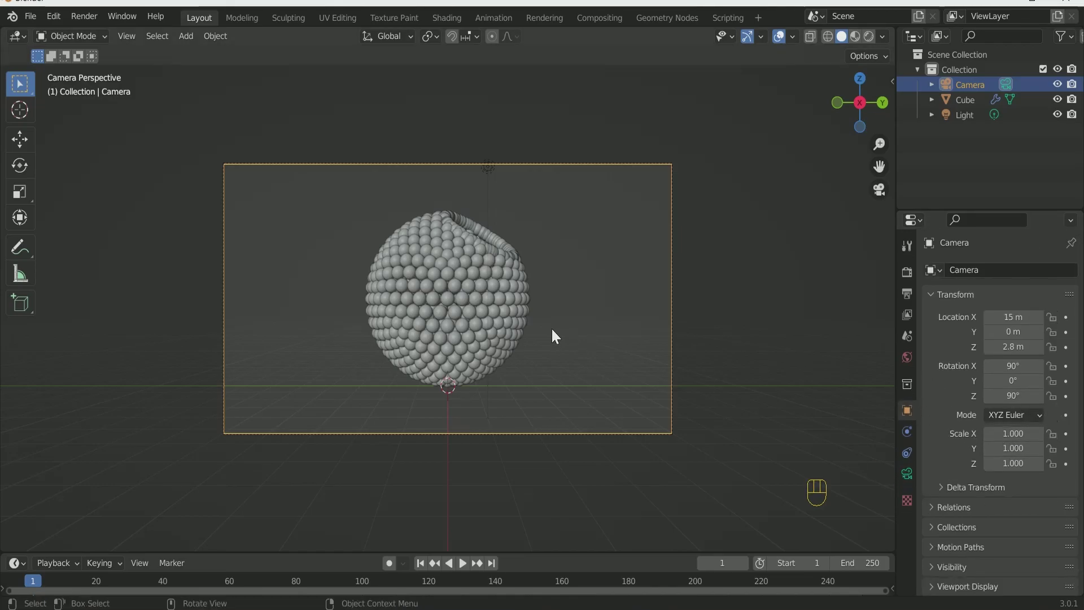
Step: Add a plane at the world origin in top view, scale it by 10, and return to the camera view
key(KP_7)
key(shift+a)
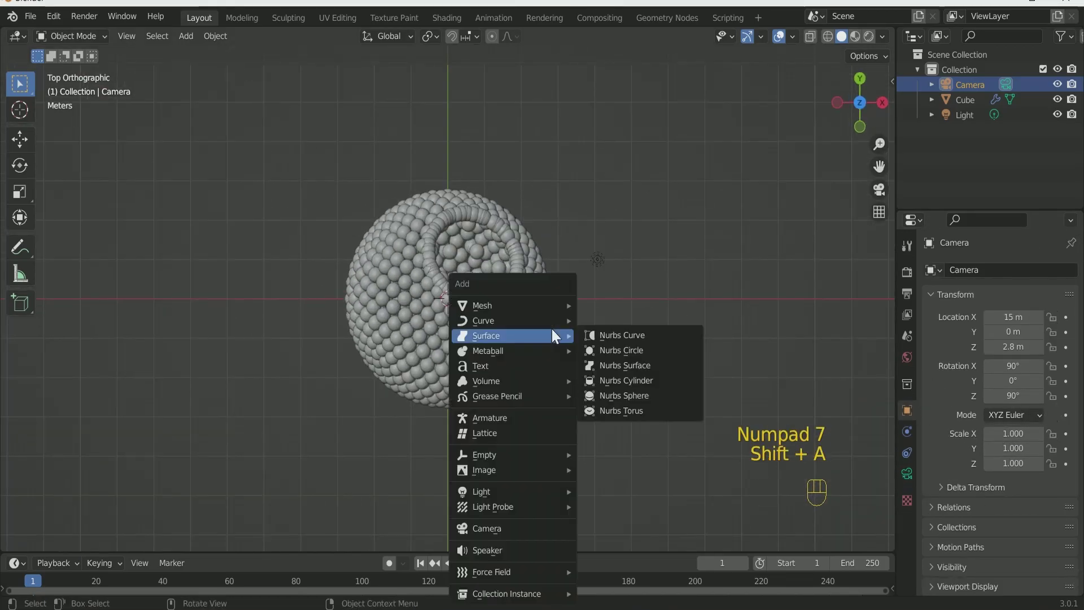
mouse_move(560, 309)
click(598, 308)
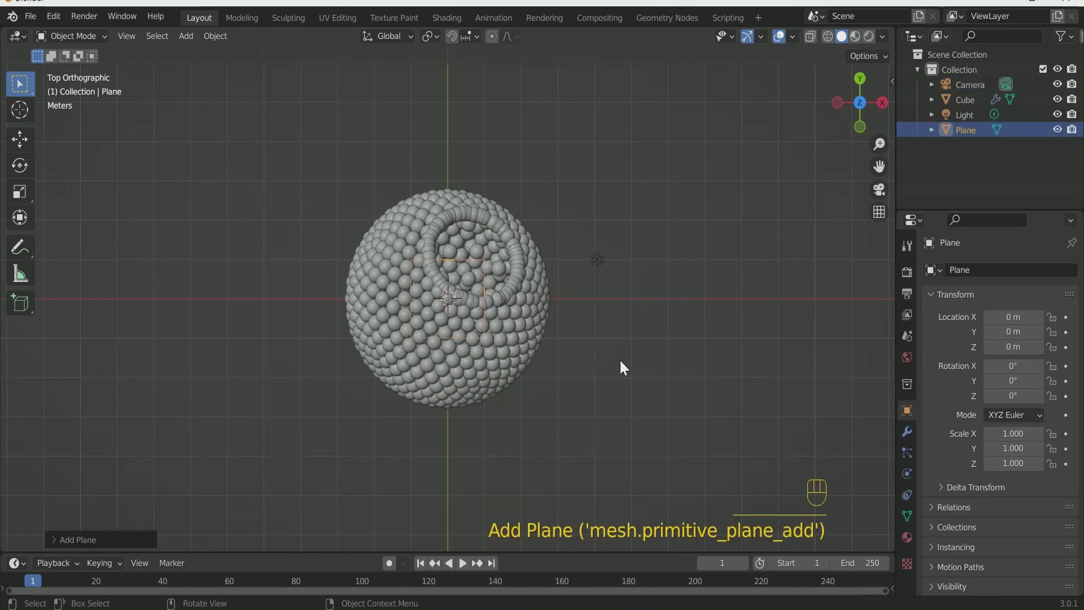
text(s10)
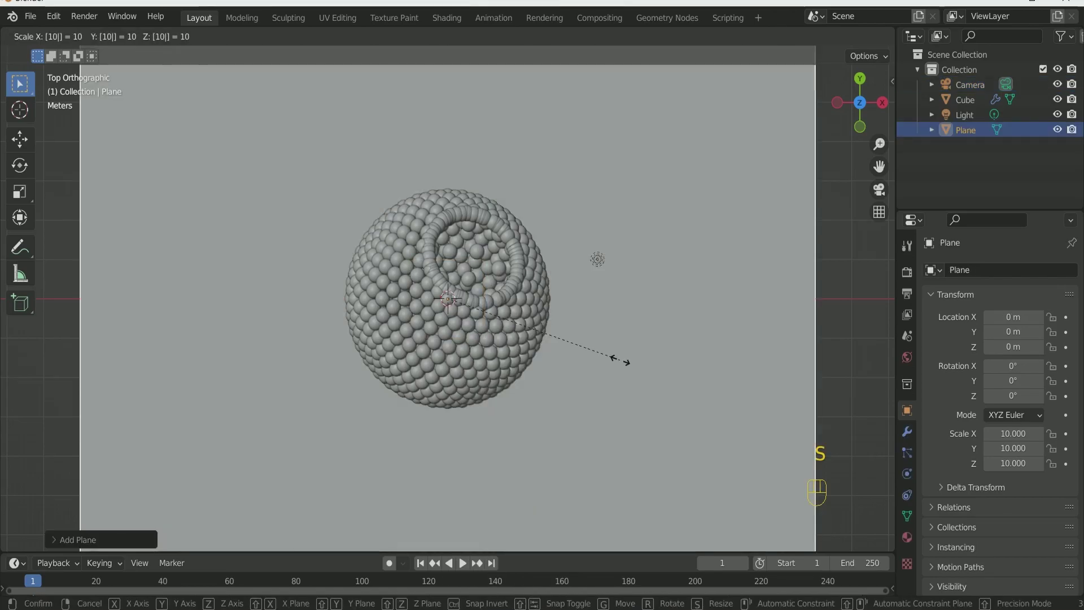
key(Return)
key(KP_0)
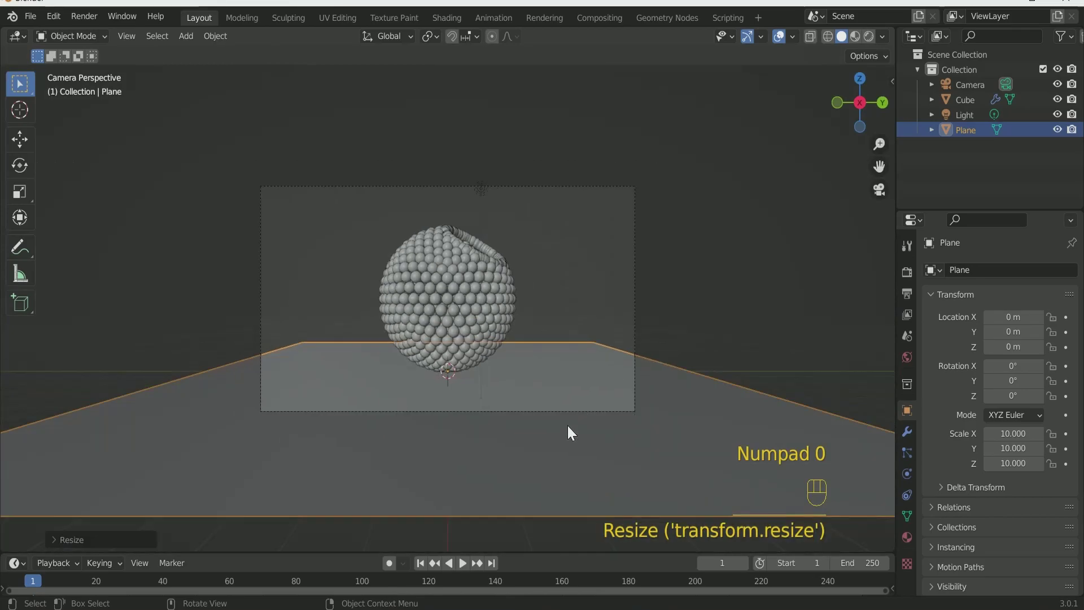
Step: Set the plane's X location to -4.5 m and its Y scale to 16.5
click(577, 430)
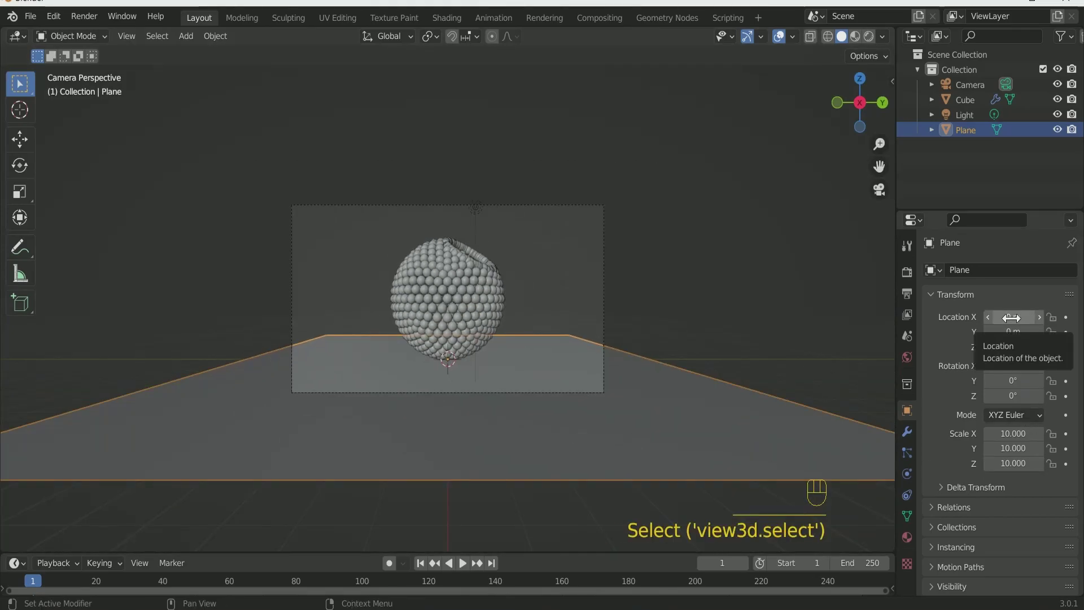
drag(1013, 317, 957, 317)
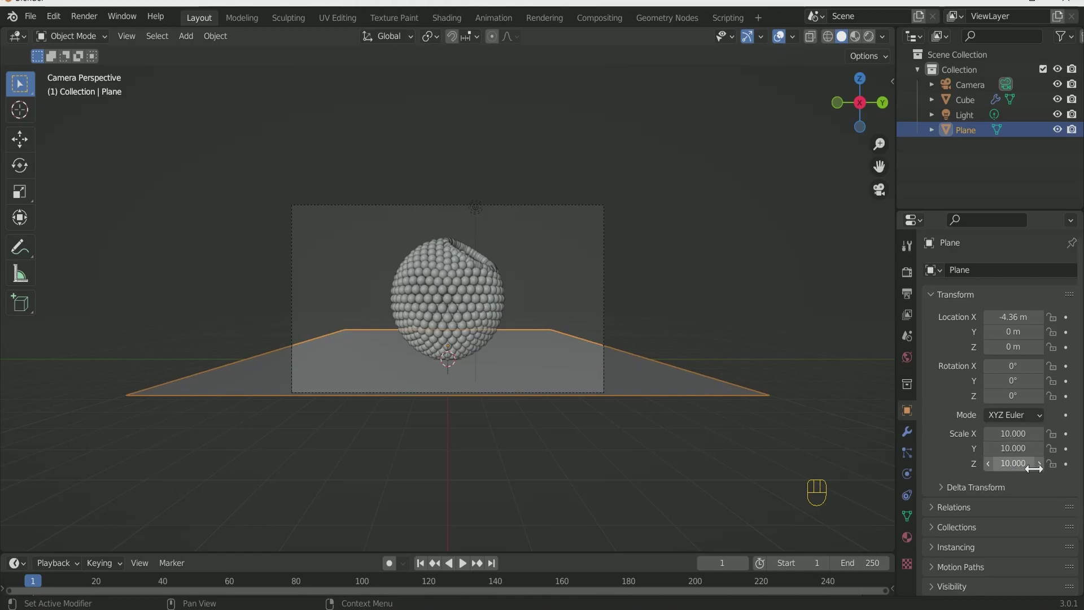
drag(1012, 448, 1045, 447)
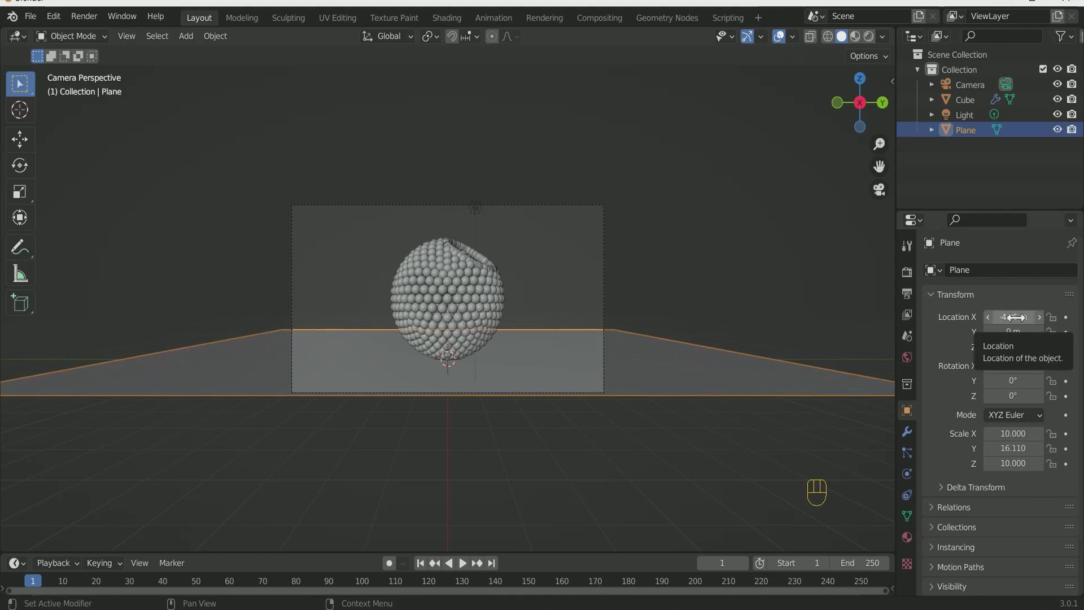
drag(1024, 322, 1000, 317)
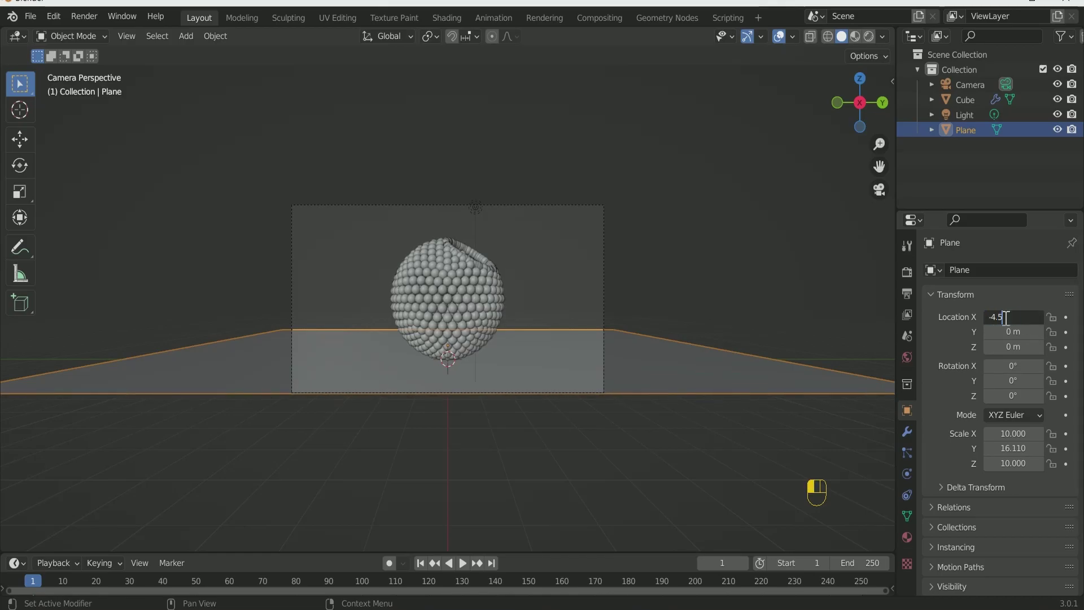
key(Return)
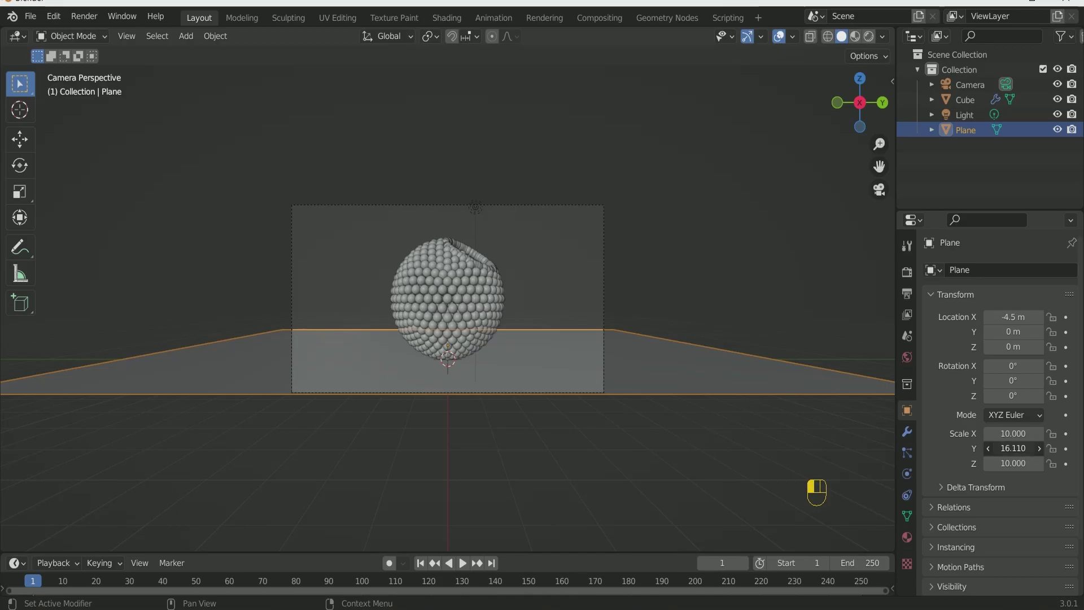
drag(1013, 448, 1029, 448)
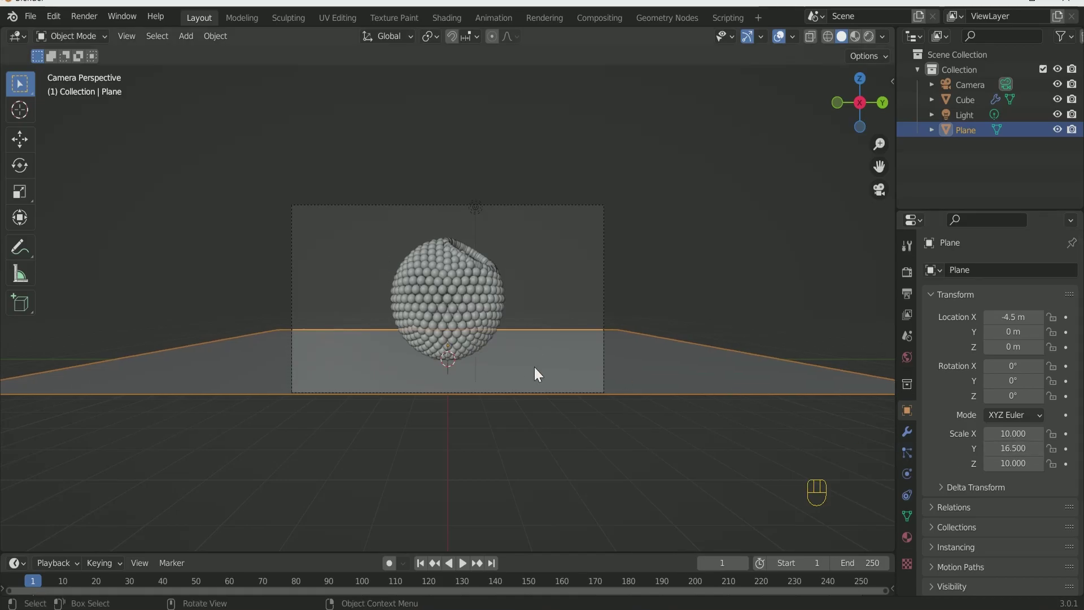
Step: Extrude the plane's edge behind the sphere upward along Z by about 17 m to form a backdrop wall, and return to Object Mode
middle_drag(696, 383, 540, 394)
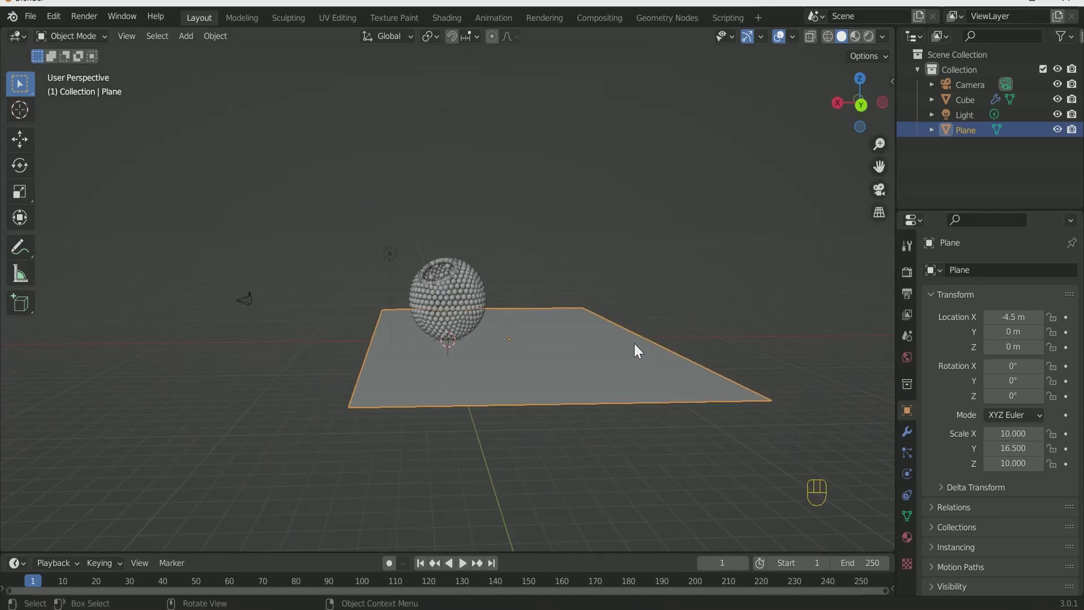
middle_drag(617, 356, 654, 349)
key(Tab)
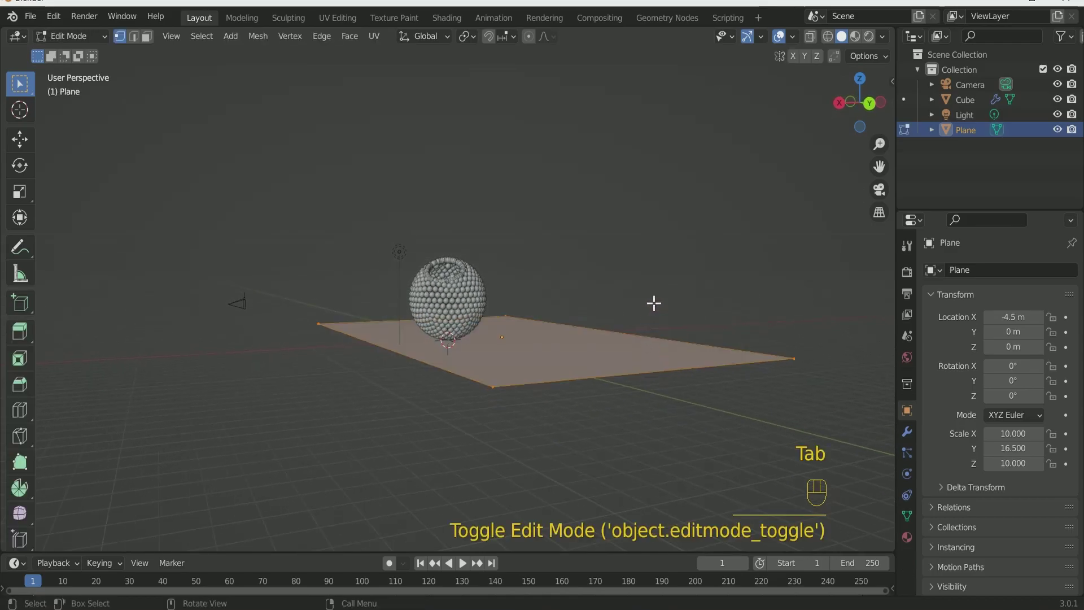
click(622, 317)
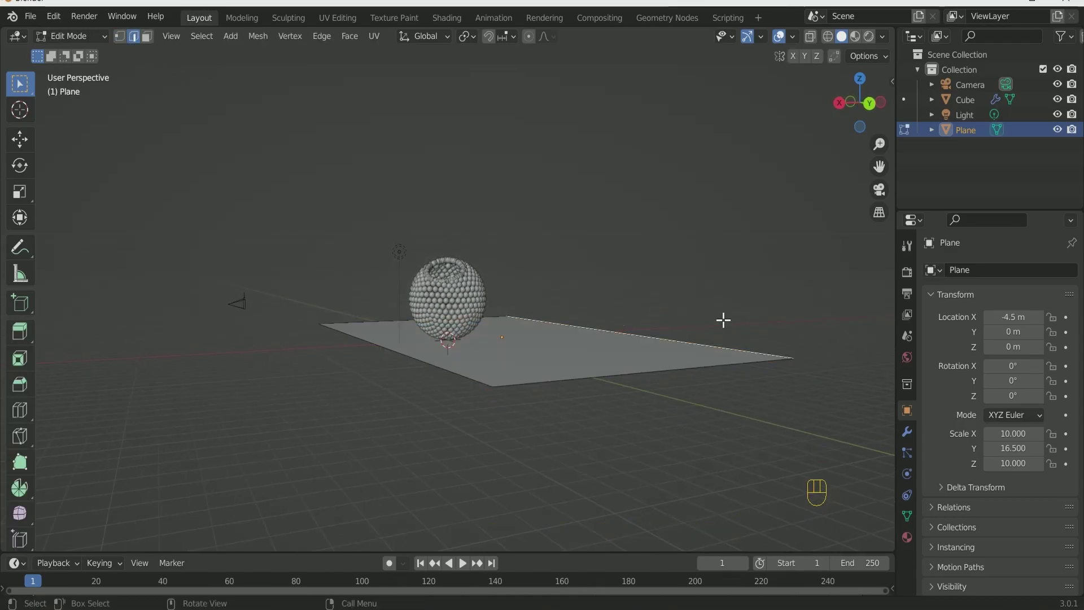
key(e)
key(z)
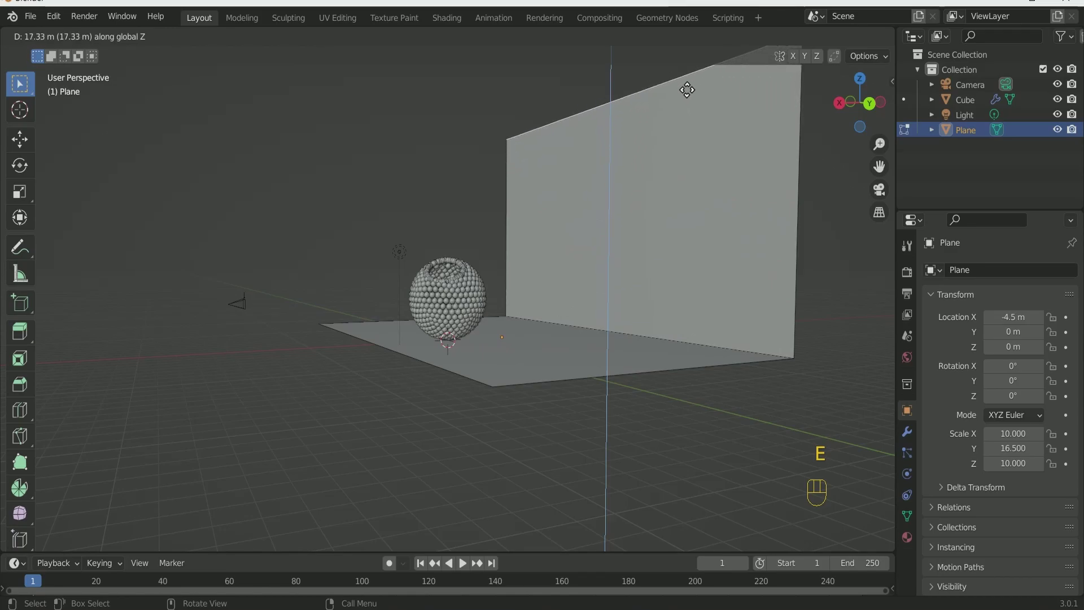
click(685, 81)
key(KP_0)
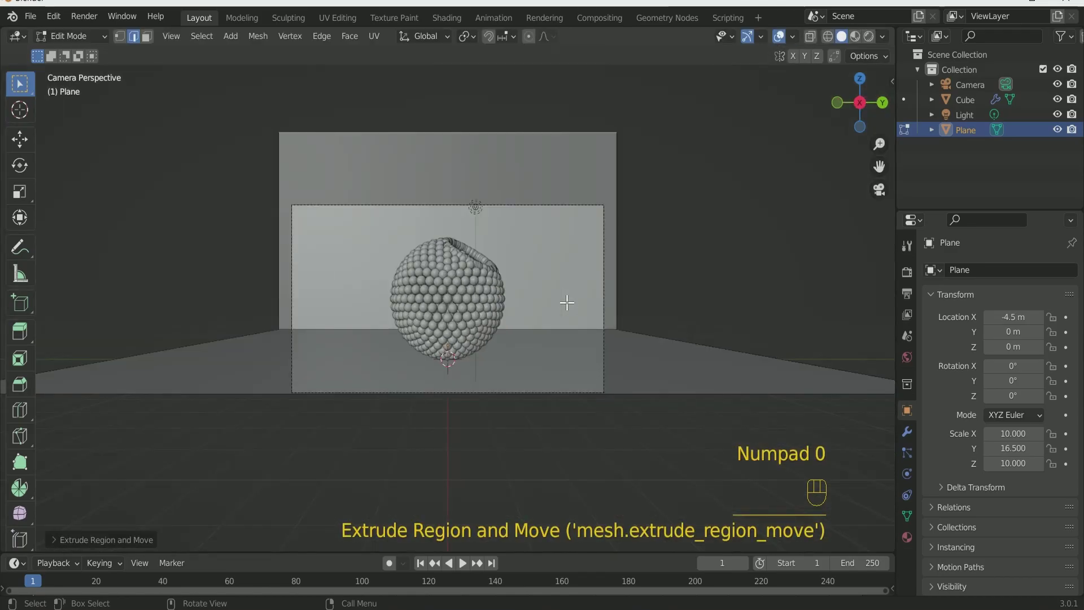
key(Tab)
Step: Add a Bevel modifier to the plane and set its segments to 64
middle_drag(650, 336, 716, 325)
click(907, 431)
click(989, 273)
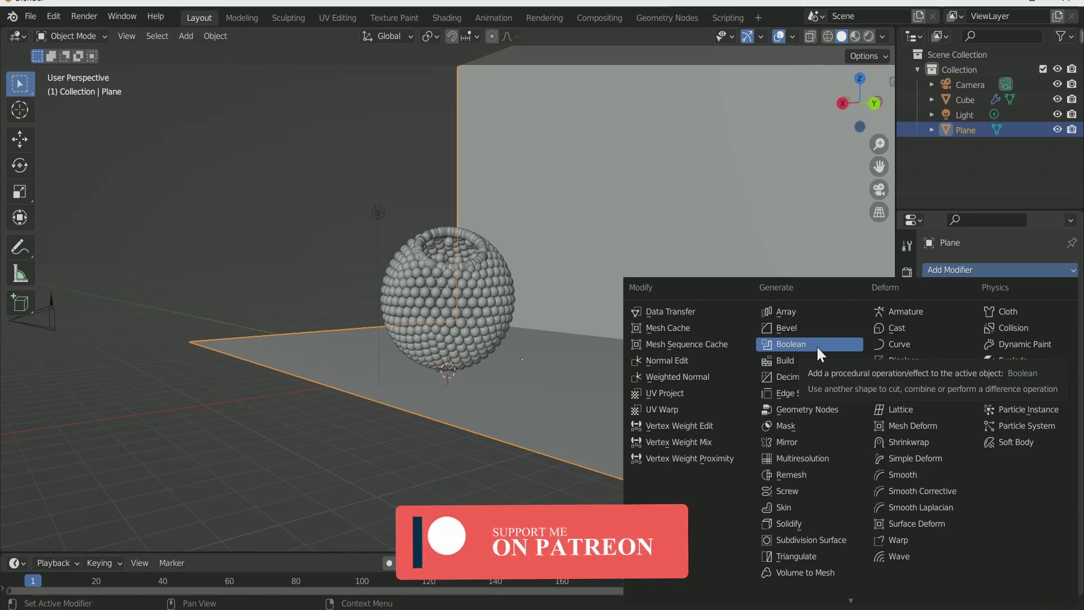
click(812, 327)
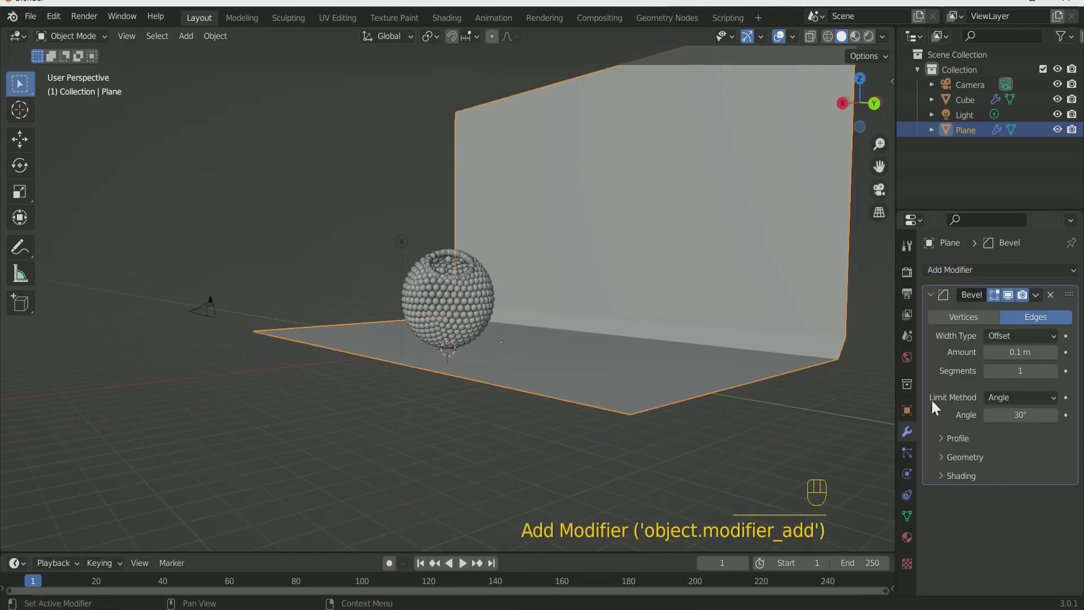
drag(1053, 369, 1038, 383)
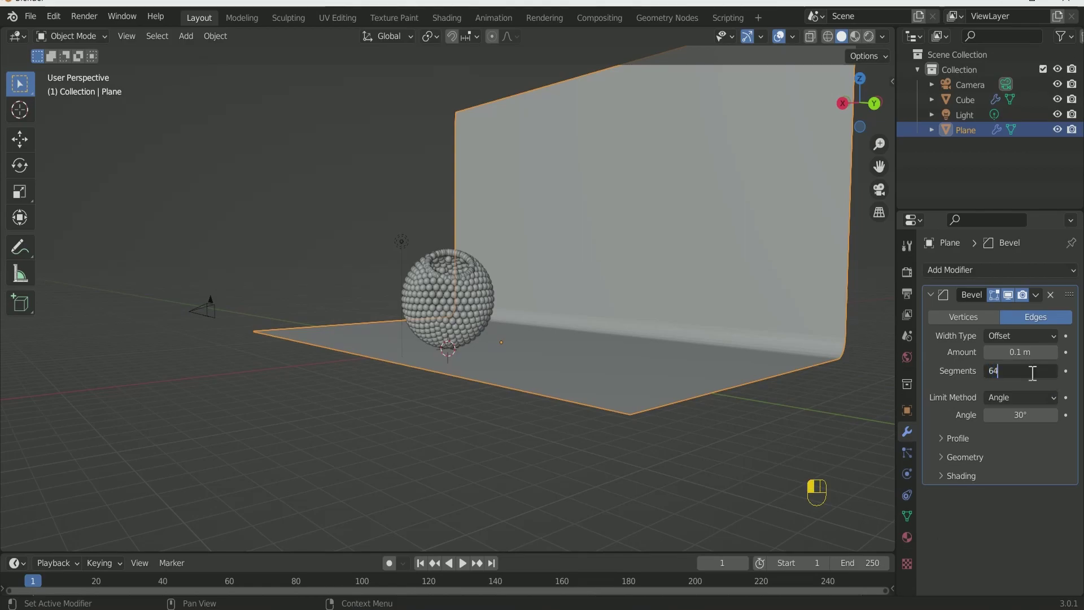
key(Return)
Step: Set the plane's Bevel amount to 0.5 m and check the curved backdrop through the camera
drag(1051, 351, 1059, 352)
click(1031, 353)
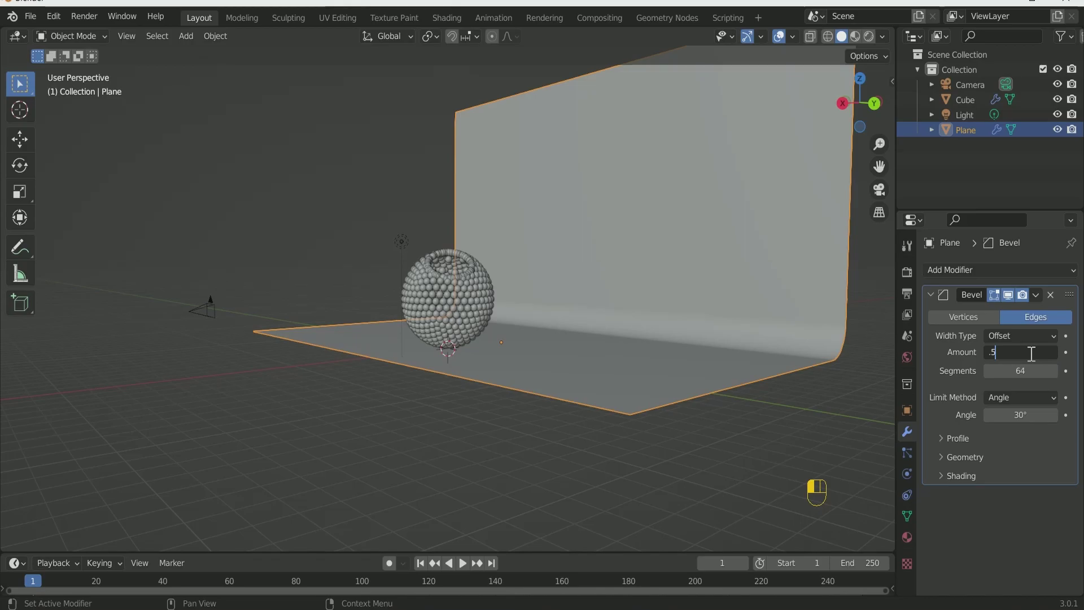
text(.5)
key(Return)
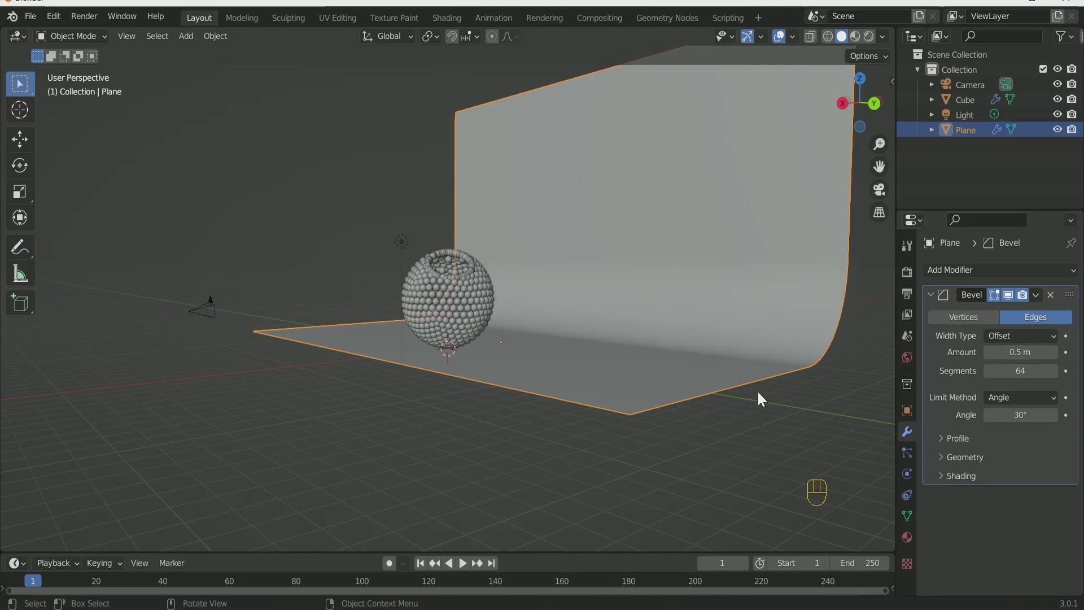
mouse_move(756, 392)
middle_down()
mouse_move(683, 395)
mouse_move(752, 395)
middle_up()
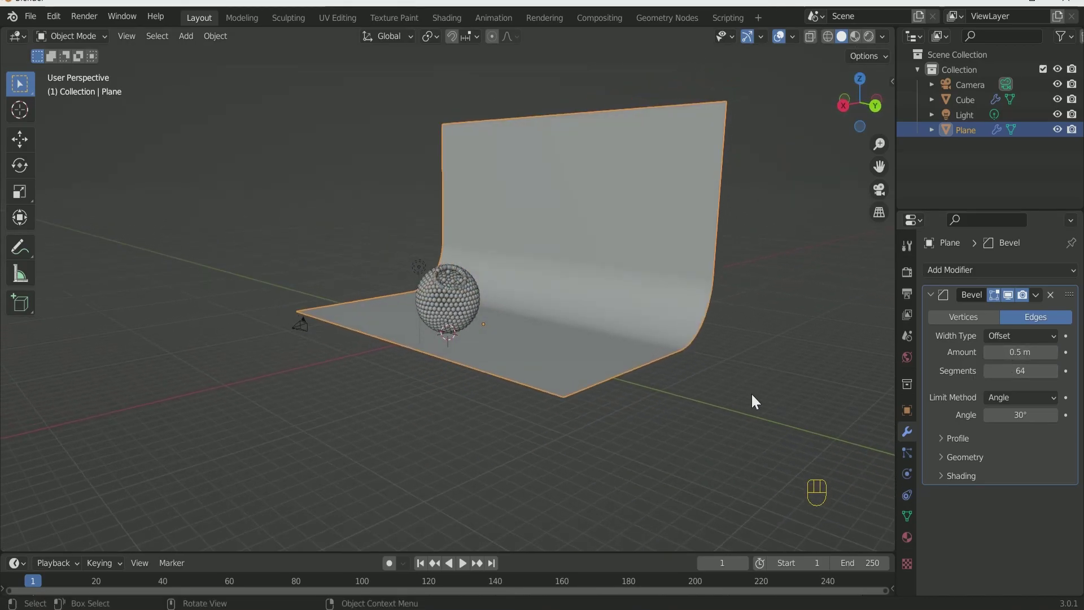
key(KP_0)
scroll(493, 317, up, 3)
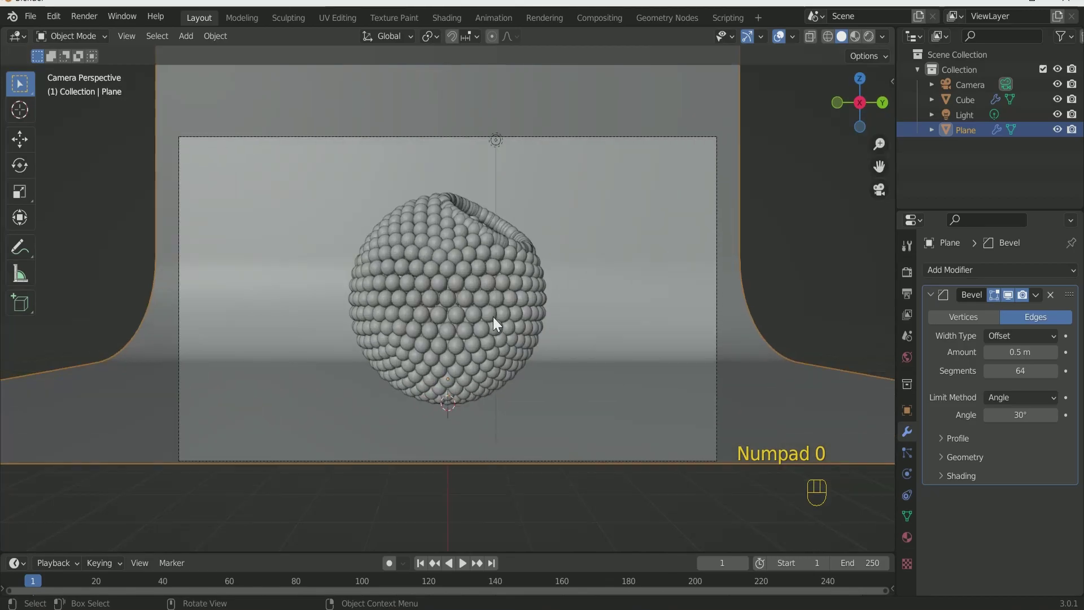
Step: Display the scene in Material Preview shading with Scene Lights and Scene World enabled
scroll(493, 317, up, 2)
scroll(493, 317, down, 2)
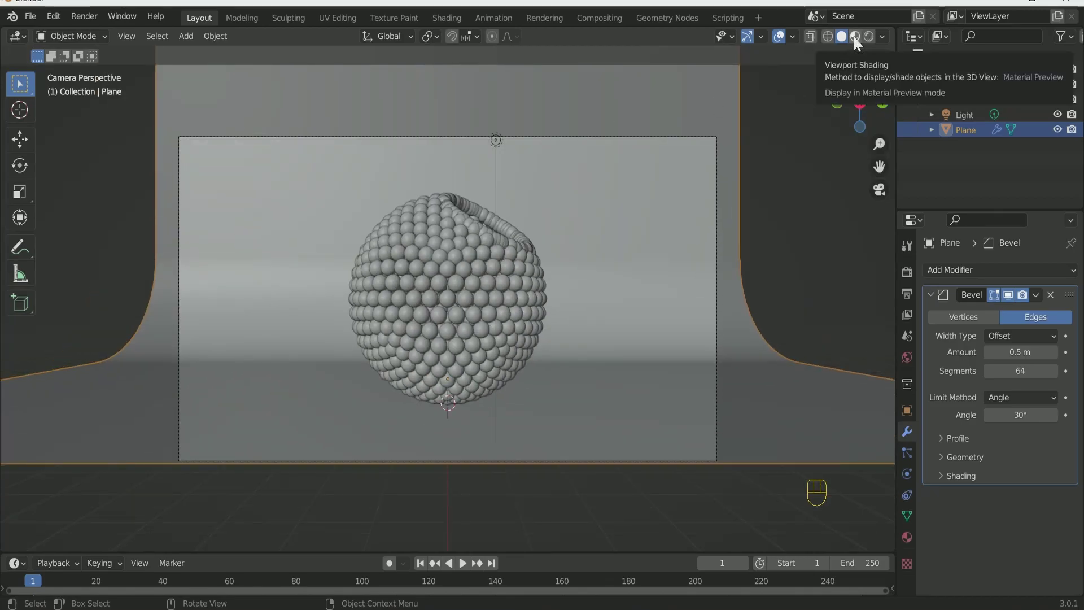
click(855, 37)
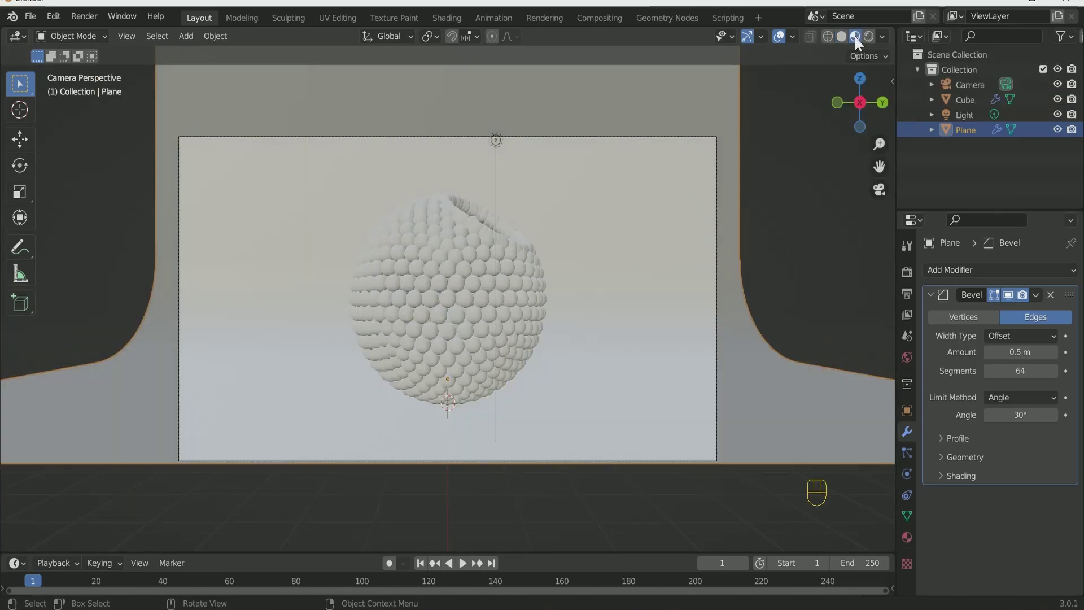
click(882, 37)
click(812, 121)
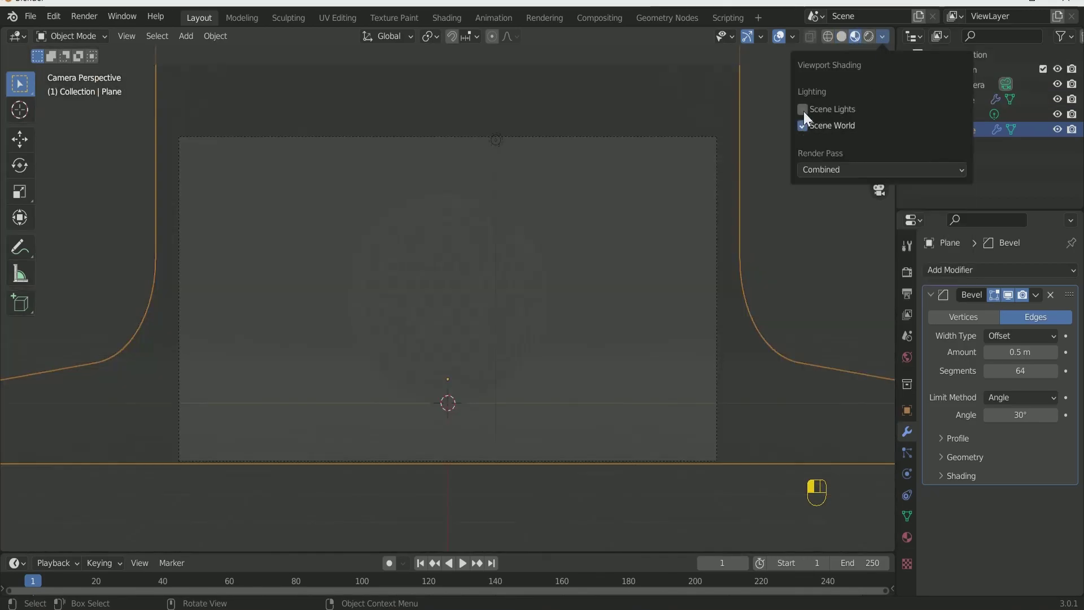
click(804, 111)
Step: Move the point light down into the carved sphere, to about X 0.46 m, Y 0.70 m, Z 4.48 m
click(495, 139)
click(495, 140)
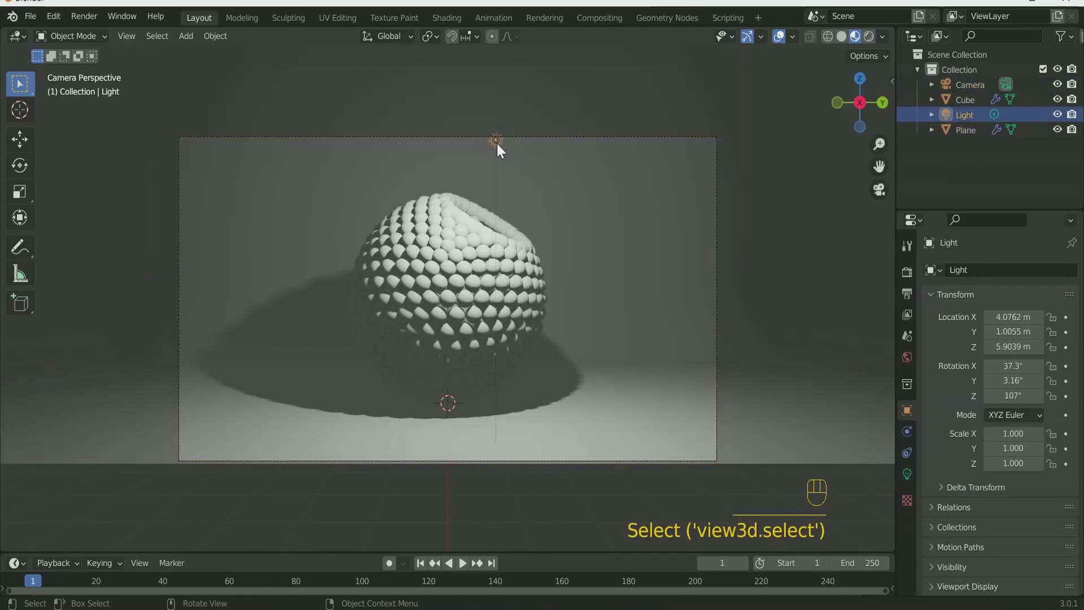
key(g)
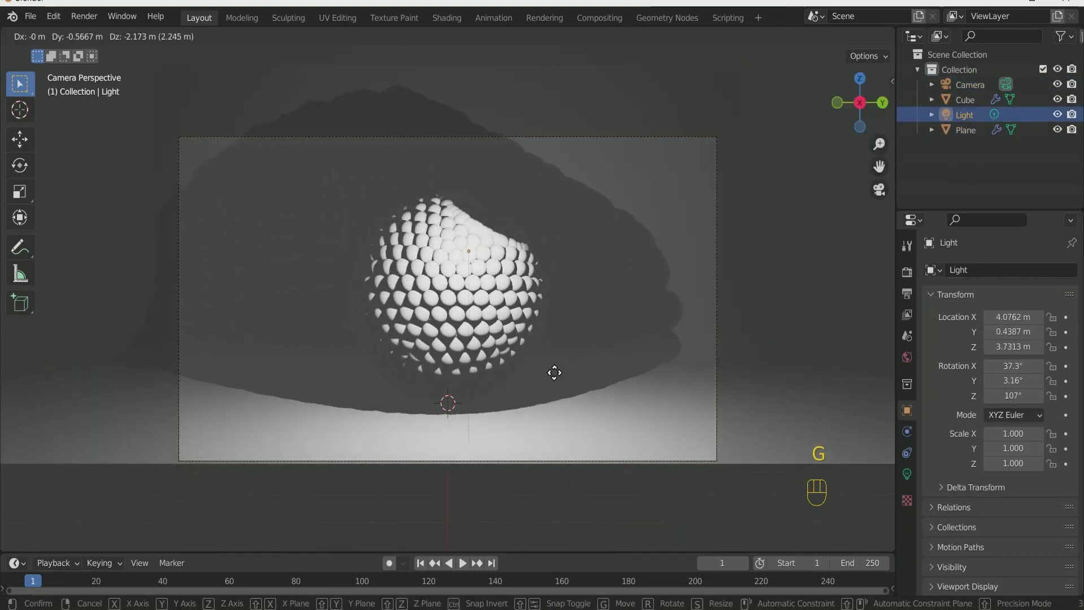
click(555, 371)
middle_drag(555, 370, 440, 419)
key(g)
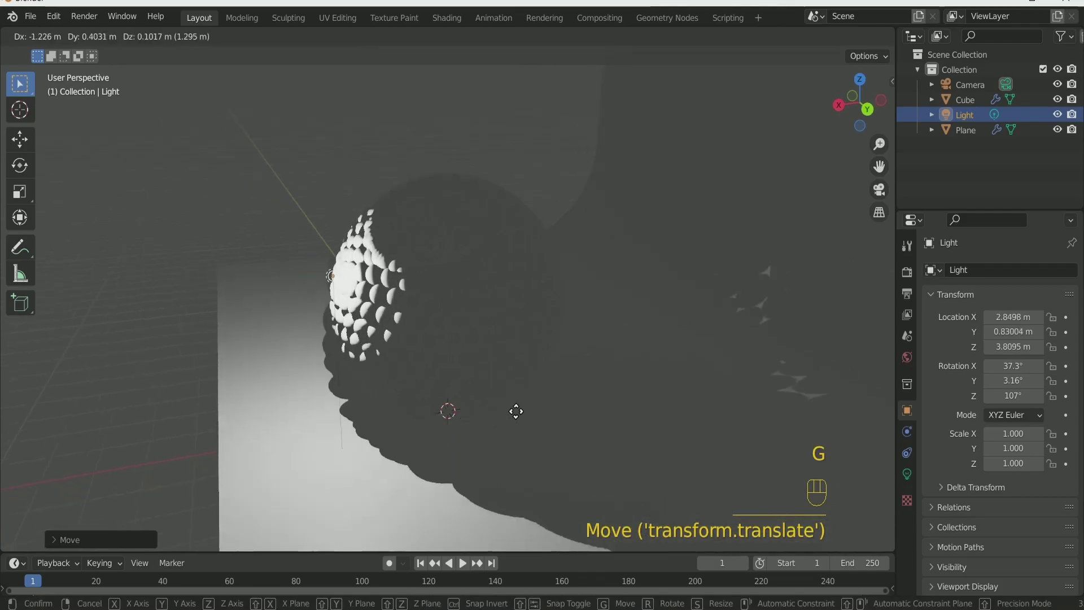
click(551, 396)
middle_drag(551, 396, 440, 413)
key(g)
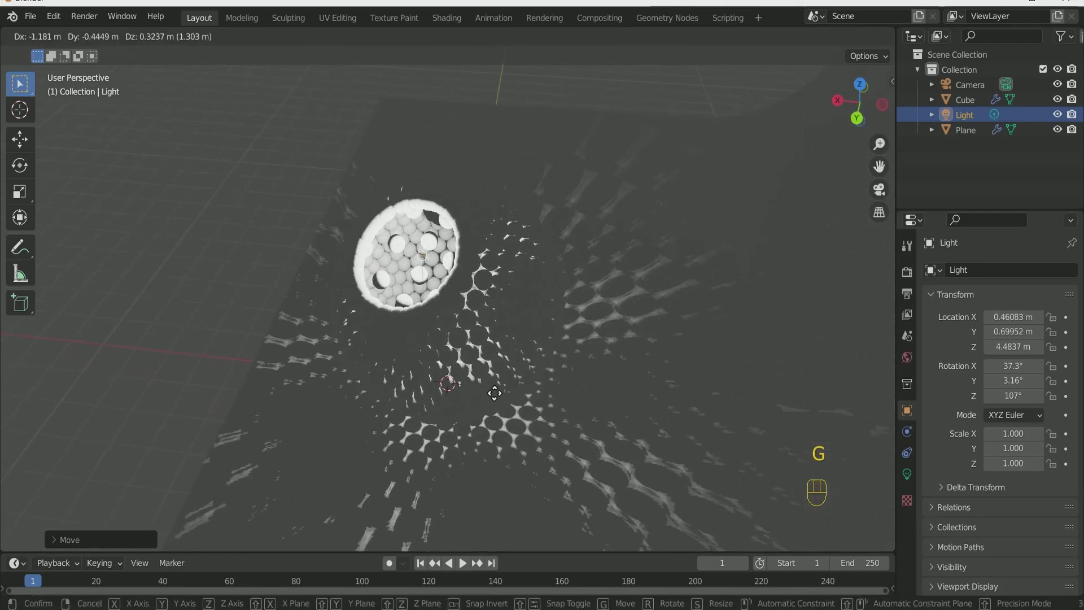
click(495, 392)
Step: Centre the point light inside the sphere at about X -0.32 m, Y -0.19 m, Z 2.72 m and check it through the camera
middle_drag(495, 392, 405, 321)
key(g)
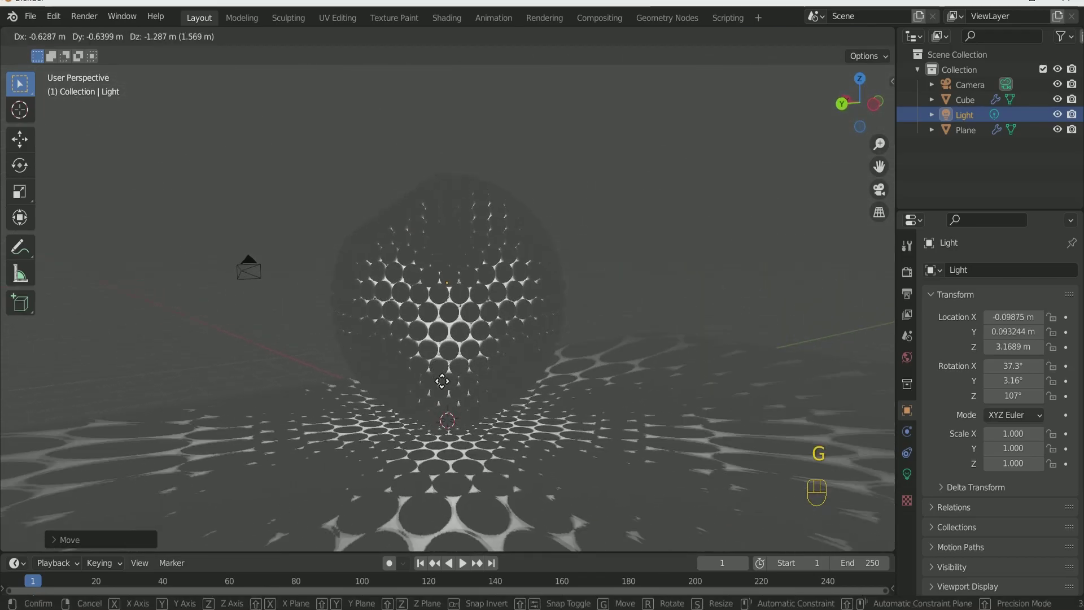
click(456, 375)
middle_drag(456, 375, 644, 379)
key(g)
click(670, 390)
key(KP_0)
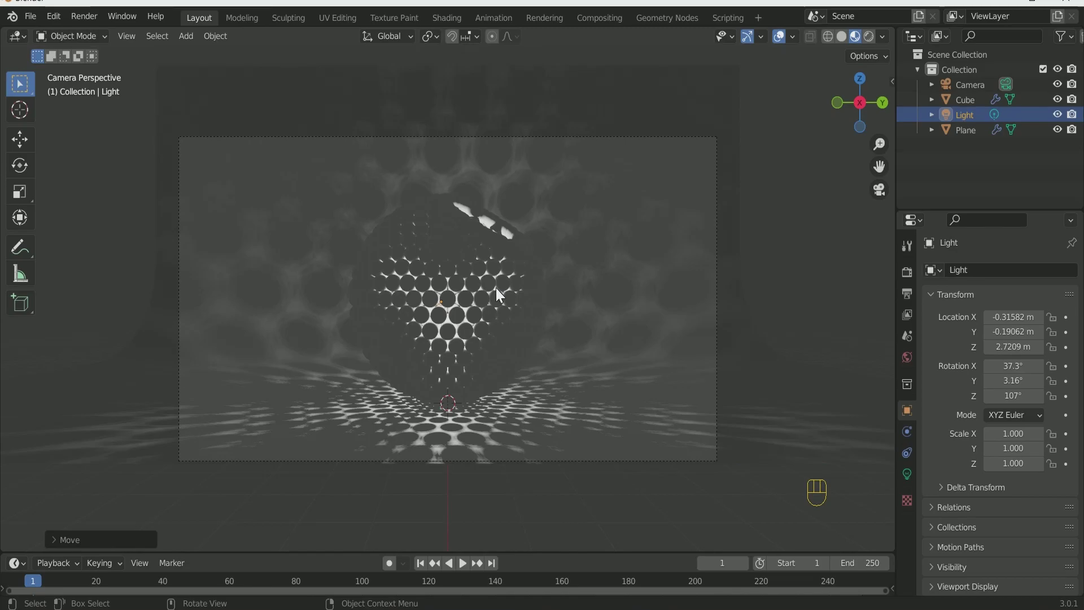
scroll(693, 297, down, 2)
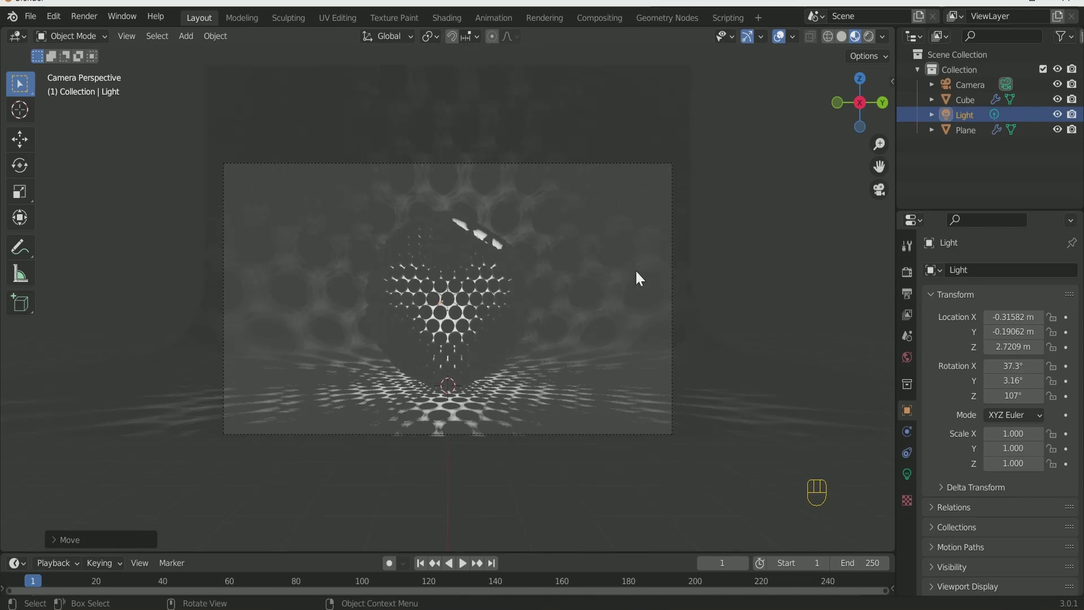
Step: Add an area light, raise it along Z to about 9.55 m above the sphere, and scale it up about 6.3 times
key(shift+a)
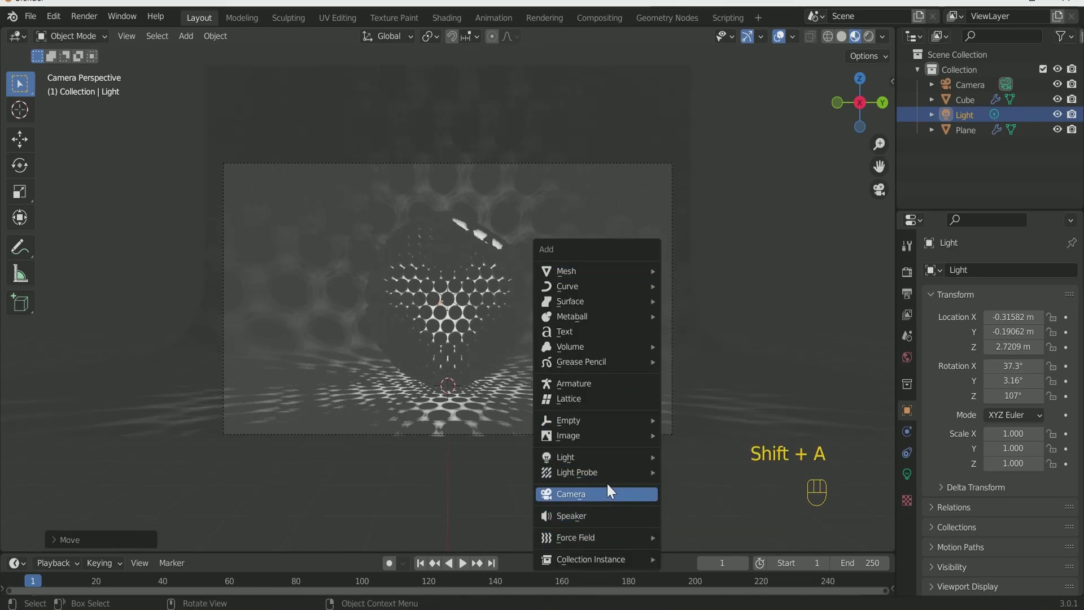
mouse_move(621, 457)
click(672, 489)
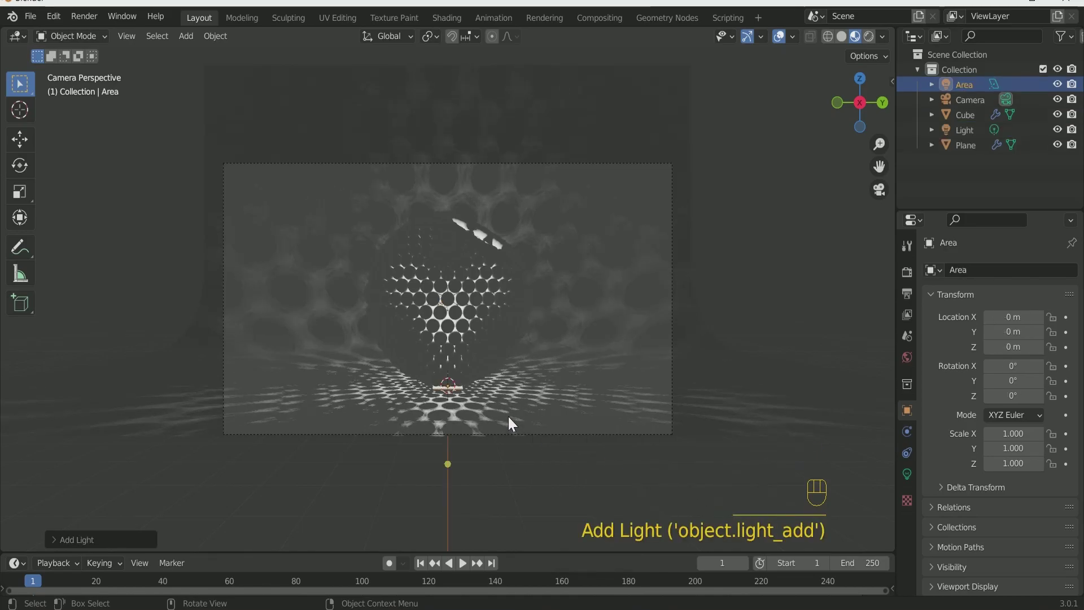
key(g)
key(z)
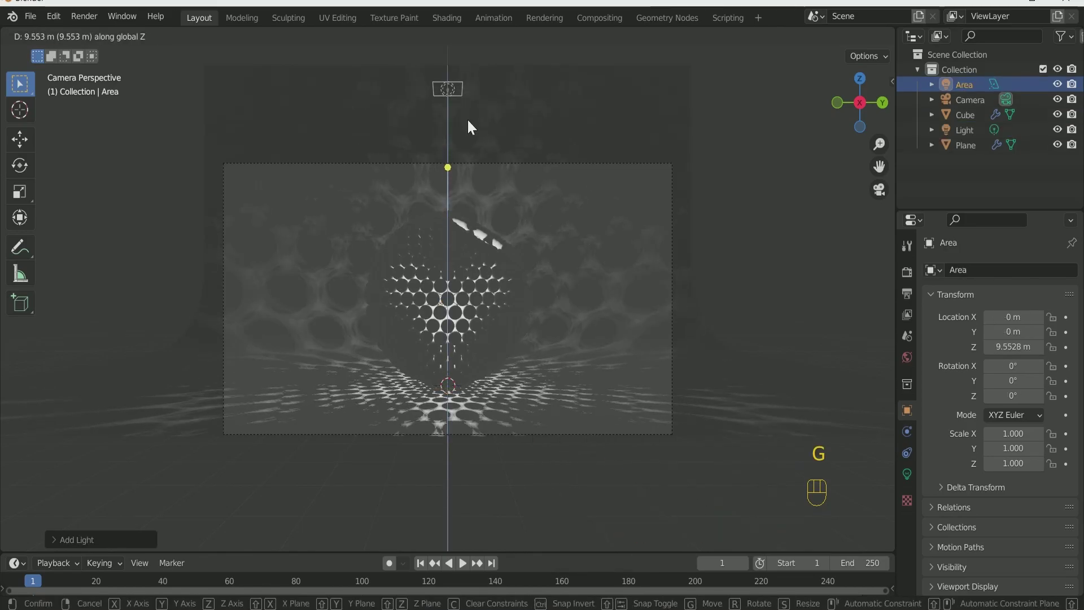
click(467, 124)
key(s)
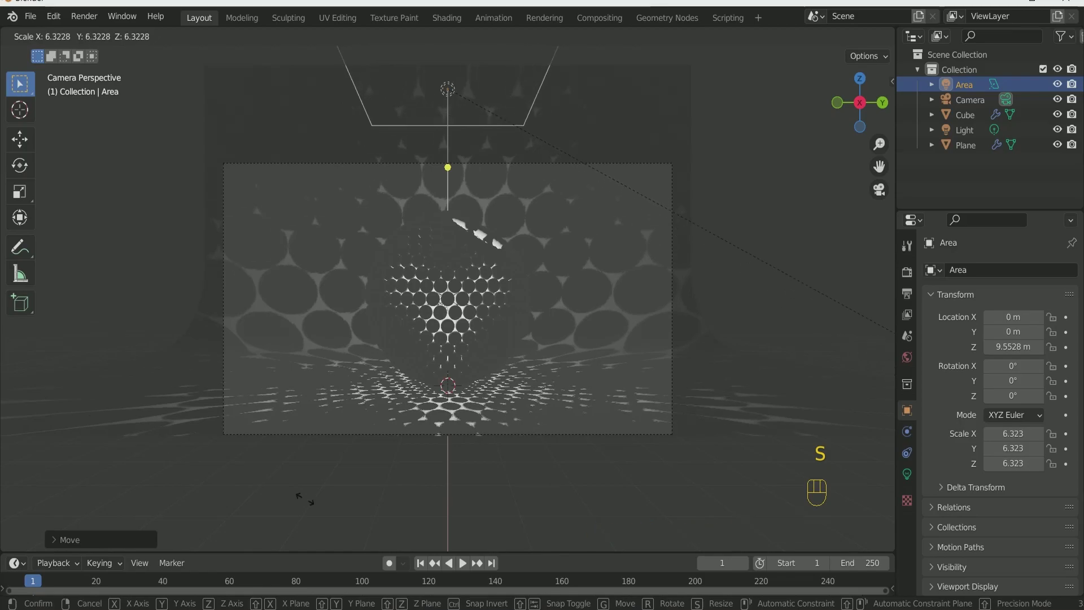
click(269, 501)
Step: Set the overhead area light's power to 250 W and enlarge it to a scale of about 7.4
click(907, 473)
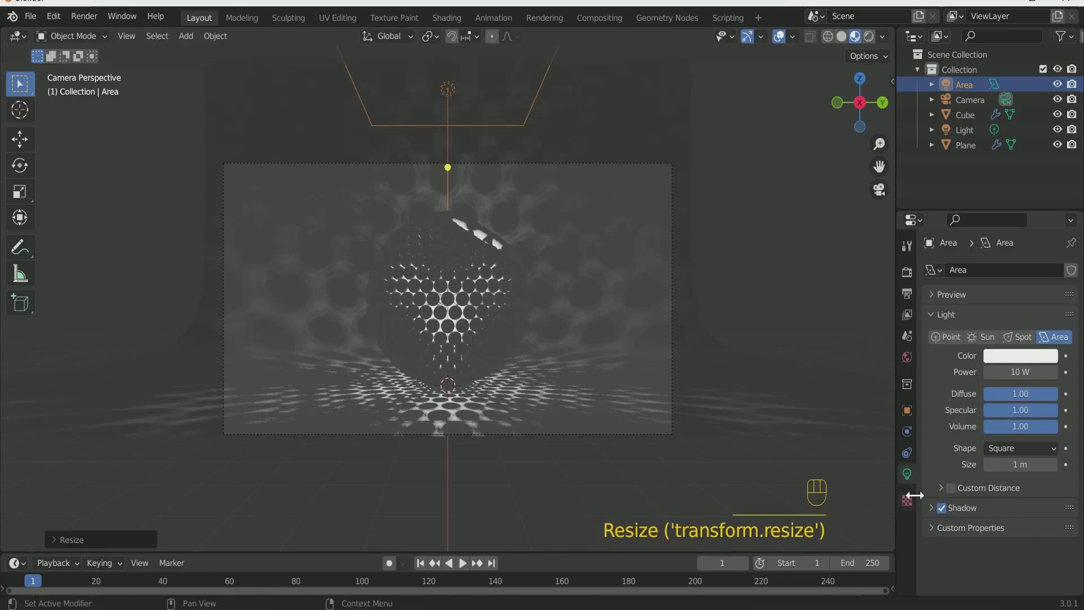
click(1019, 372)
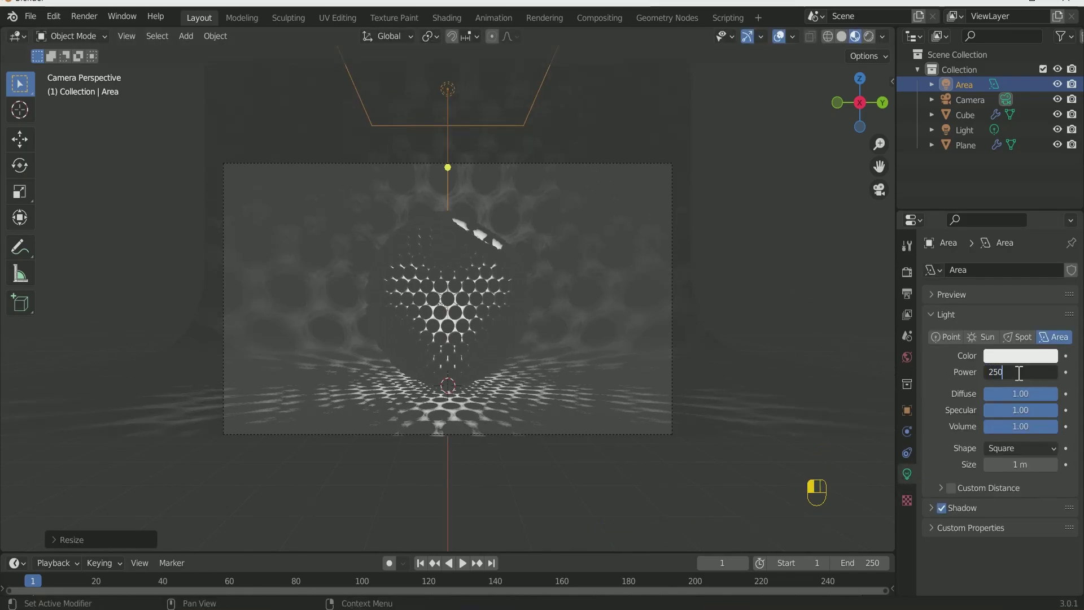
key(Return)
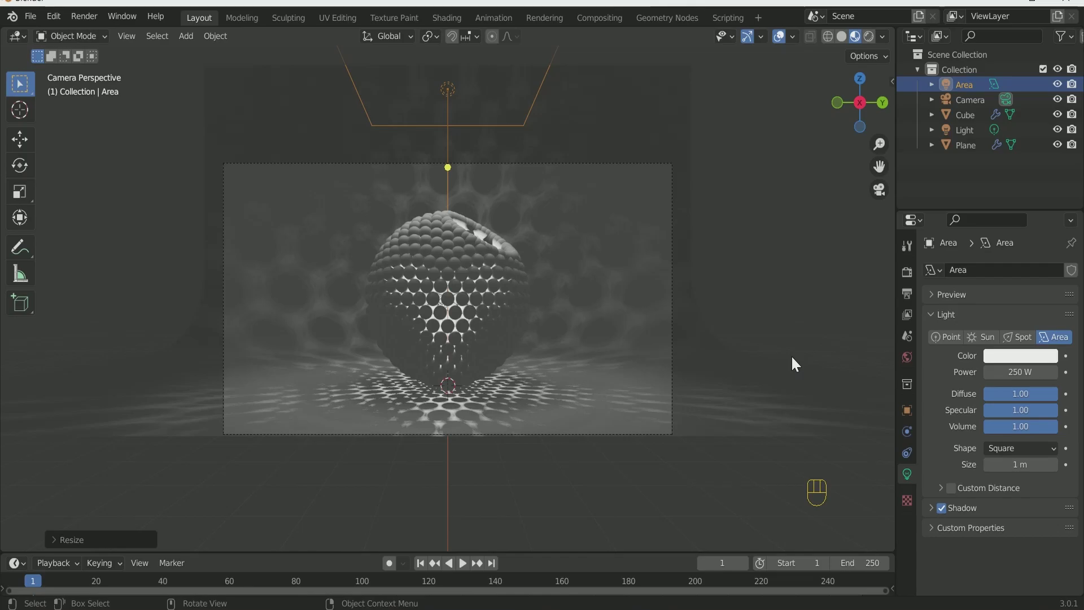
key(KP_7)
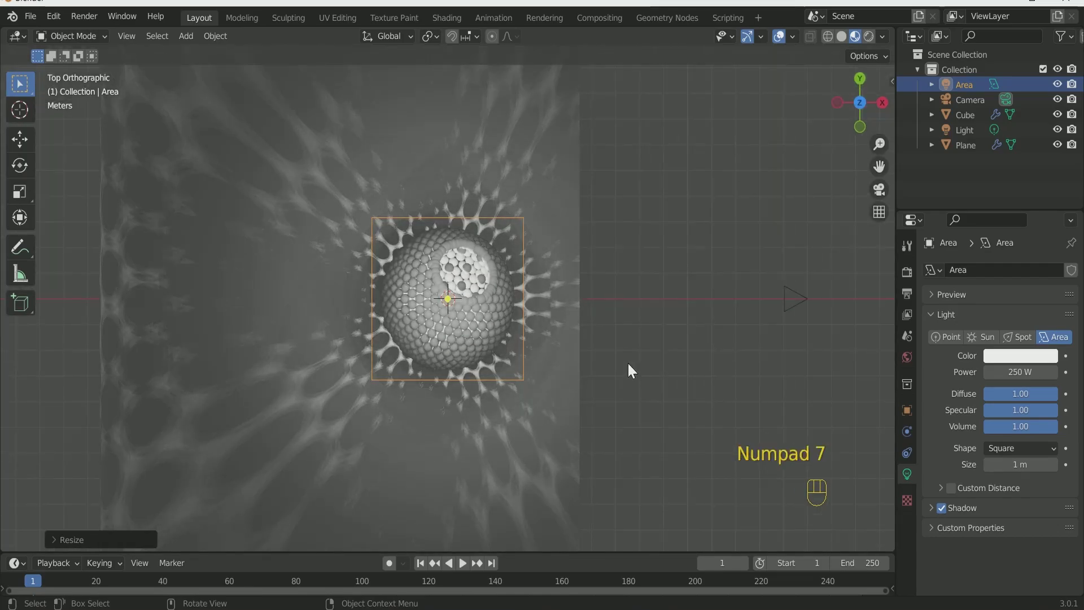
key(s)
click(653, 334)
Step: Duplicate the area light twice, placing one copy behind the sphere on the +Y side and one toward the camera on the -Y side
key(shift+d)
click(467, 164)
key(shift+d)
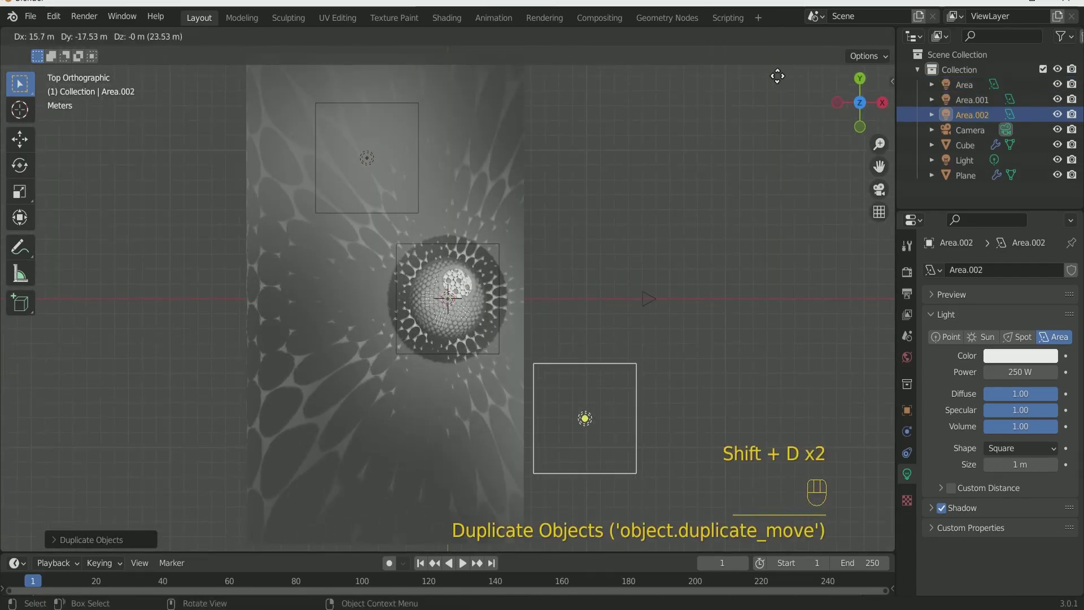
click(773, 74)
Step: Lower the camera-side area light copy, Area.002, to just above the sphere's mid-height
key(KP_3)
key(g)
click(481, 313)
key(KP_1)
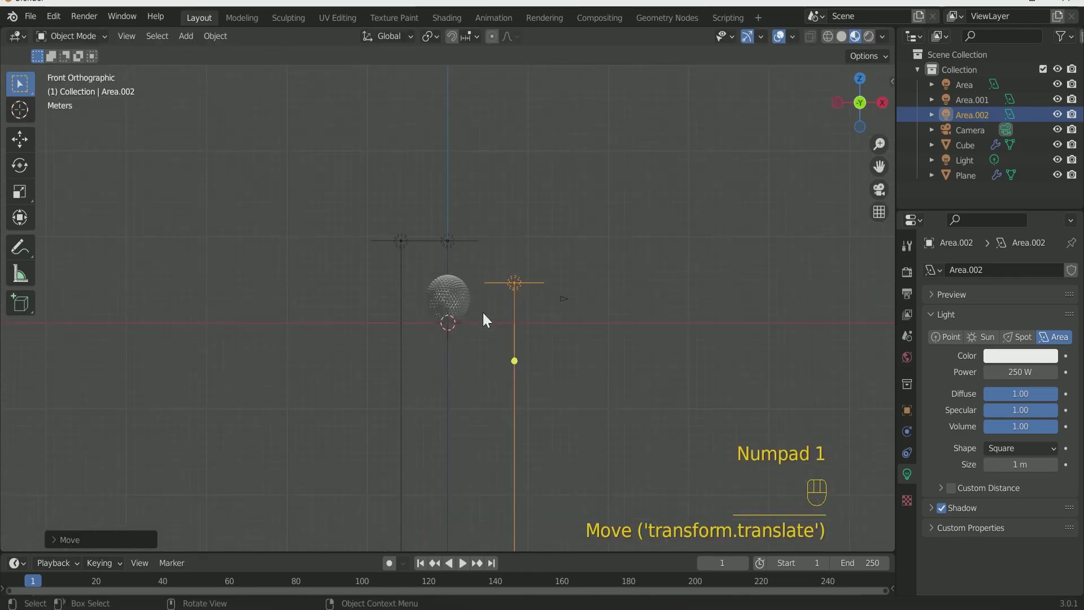
Step: Lower the other area light copy, Area.001, to about the sphere's height and rotate it about 90° to face sideways
key(KP_3)
click(581, 206)
key(g)
click(581, 279)
key(r)
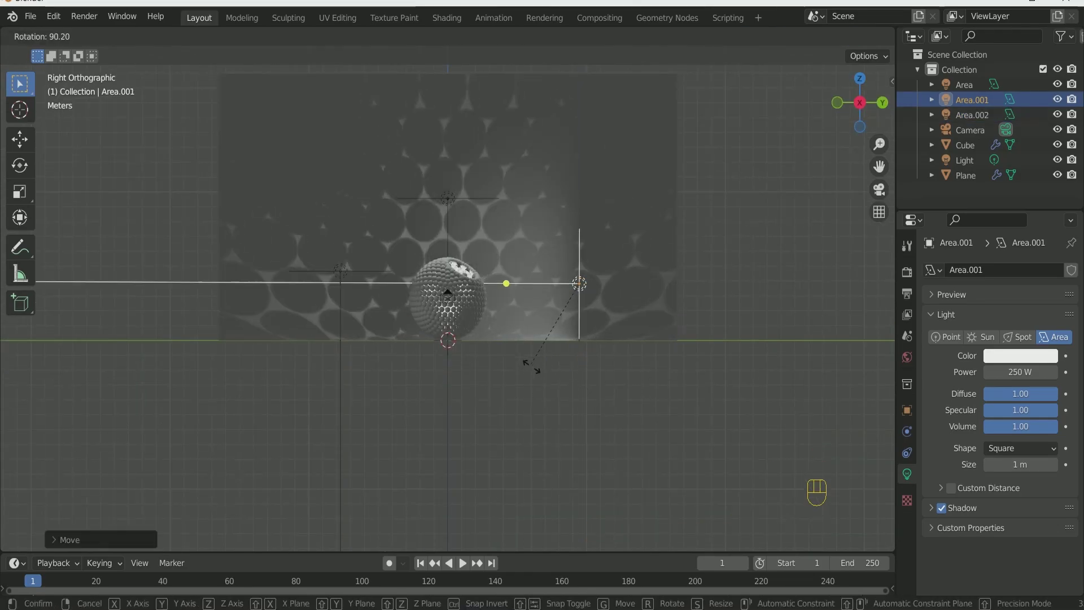
click(533, 367)
Step: Rotate Area.002 upright and turn it diagonally toward the sphere, then move it farther out on the camera side
click(340, 270)
key(r)
click(552, 308)
key(KP_7)
key(r)
click(565, 395)
key(g)
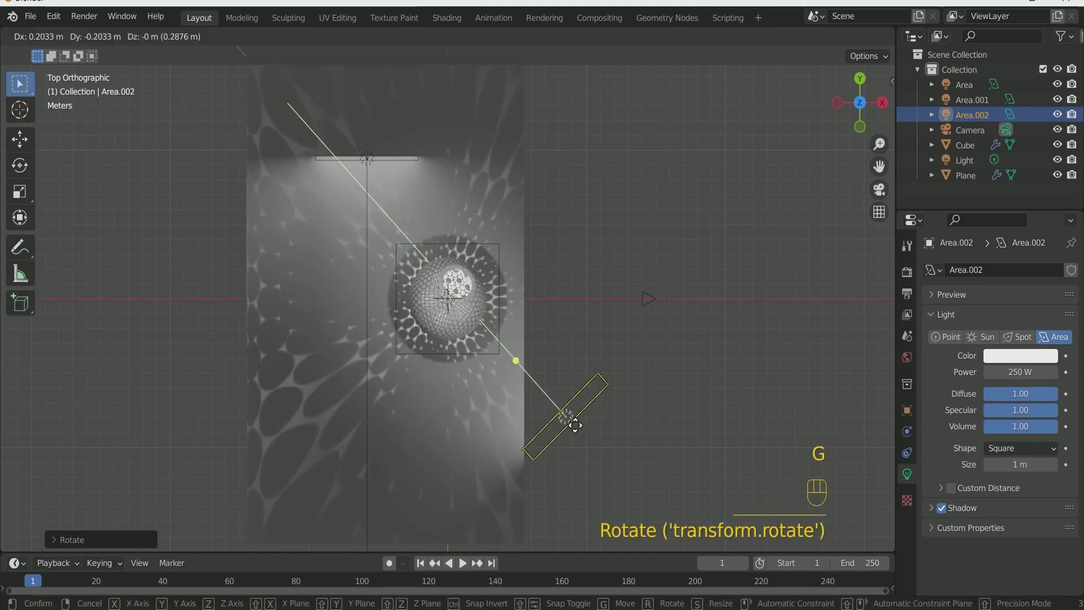
click(599, 480)
Step: Turn Area.001 diagonally toward the sphere and move it out of the camera frame on the +Y side
click(368, 159)
key(r)
click(621, 164)
key(g)
click(587, 130)
key(KP_0)
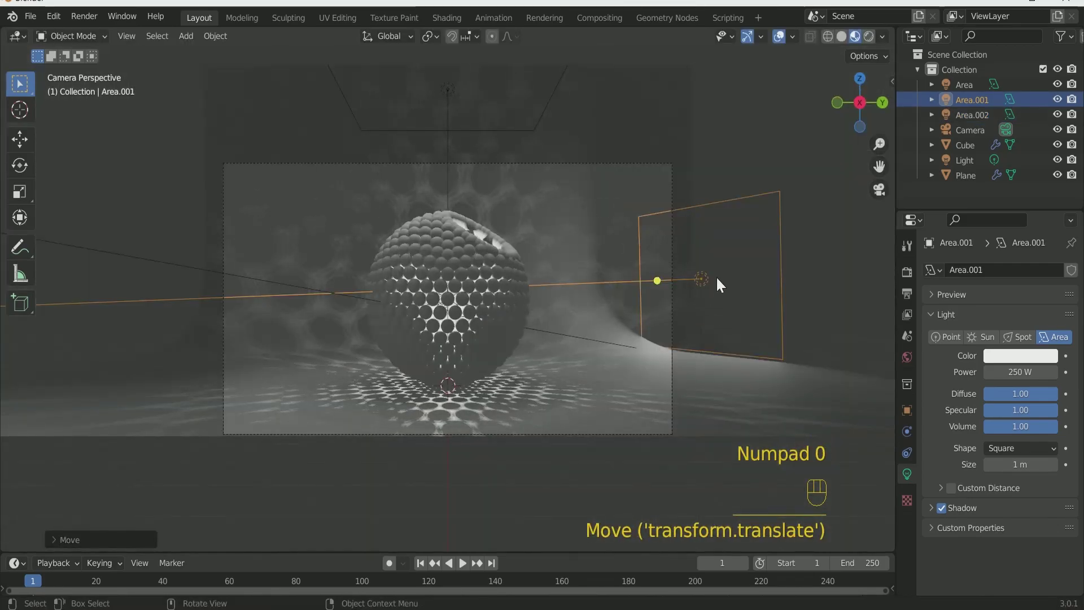
key(g)
click(806, 279)
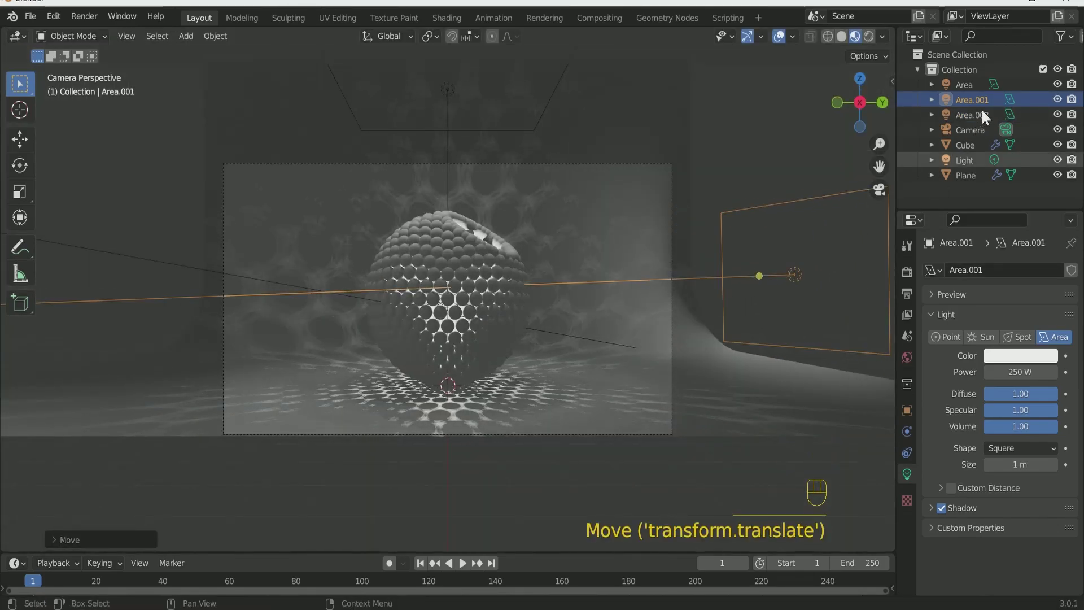
Step: Set Area.002's power to 300 W, select the overhead area light, and check the lighting through the camera
click(985, 116)
middle_drag(375, 286, 719, 395)
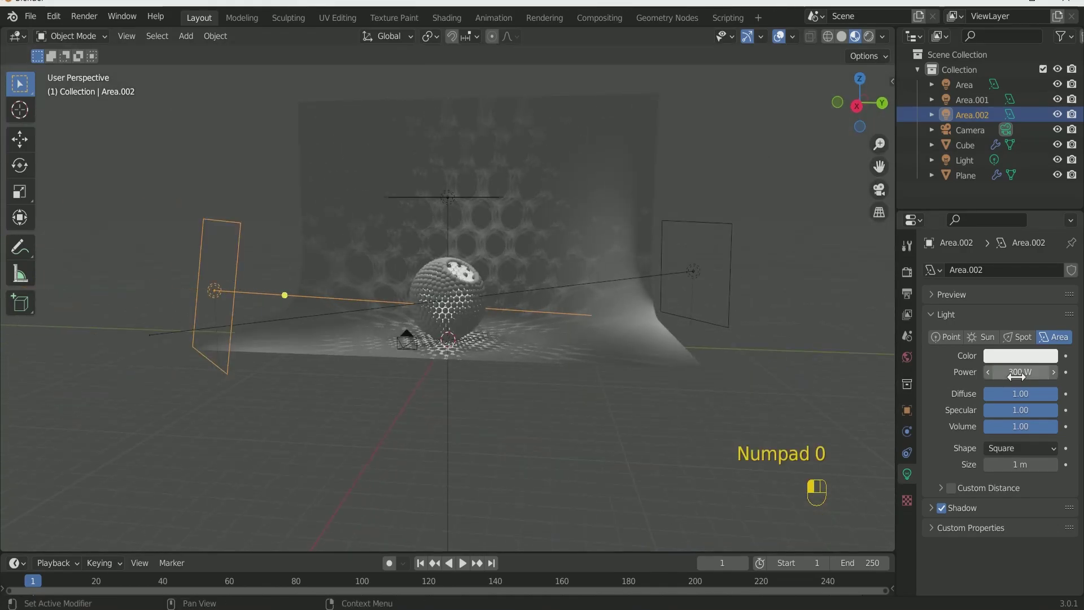
key(Return)
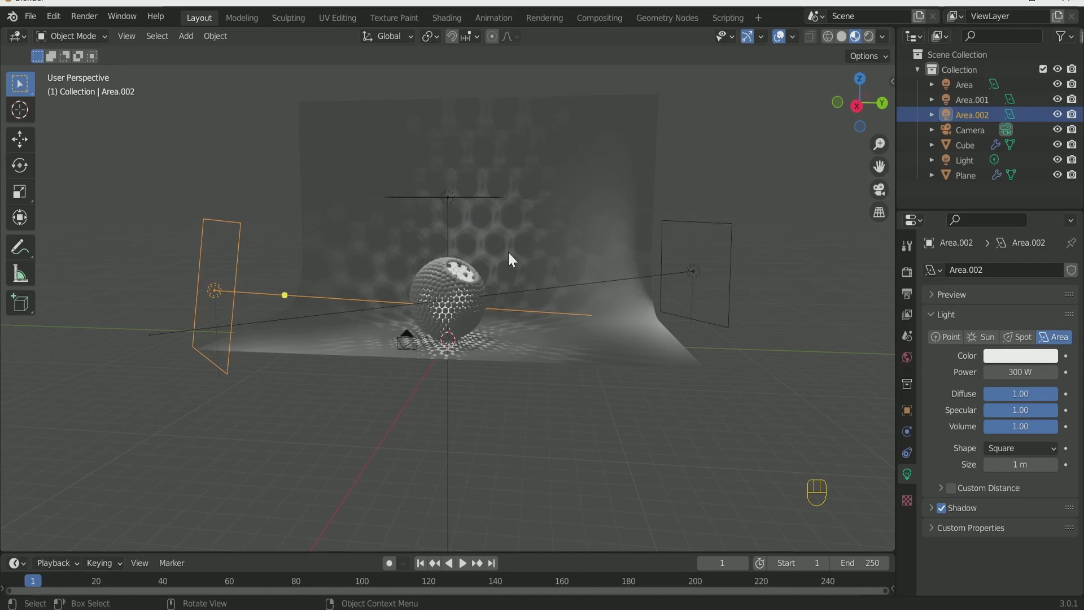
click(449, 197)
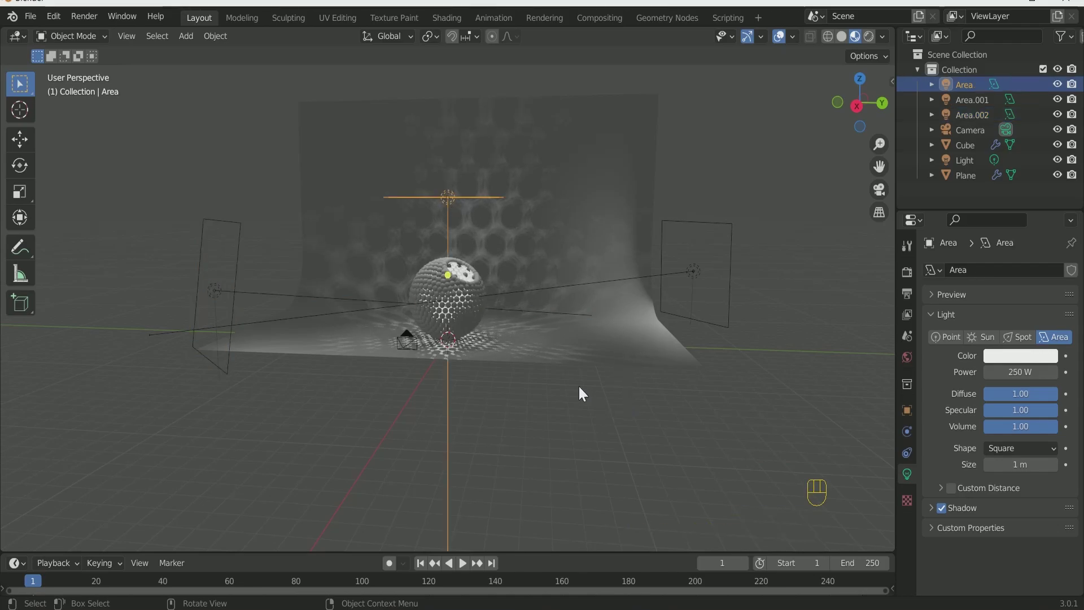
key(KP_0)
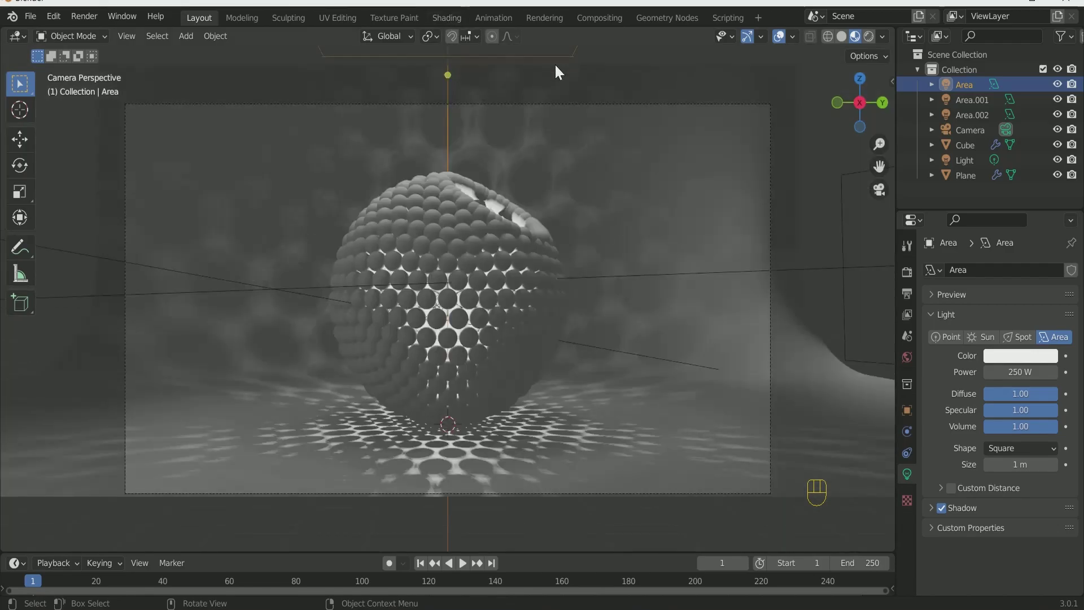
Step: Select the instanced sphere object in the Geometry Nodes workspace and rename its material to Sphere
click(675, 18)
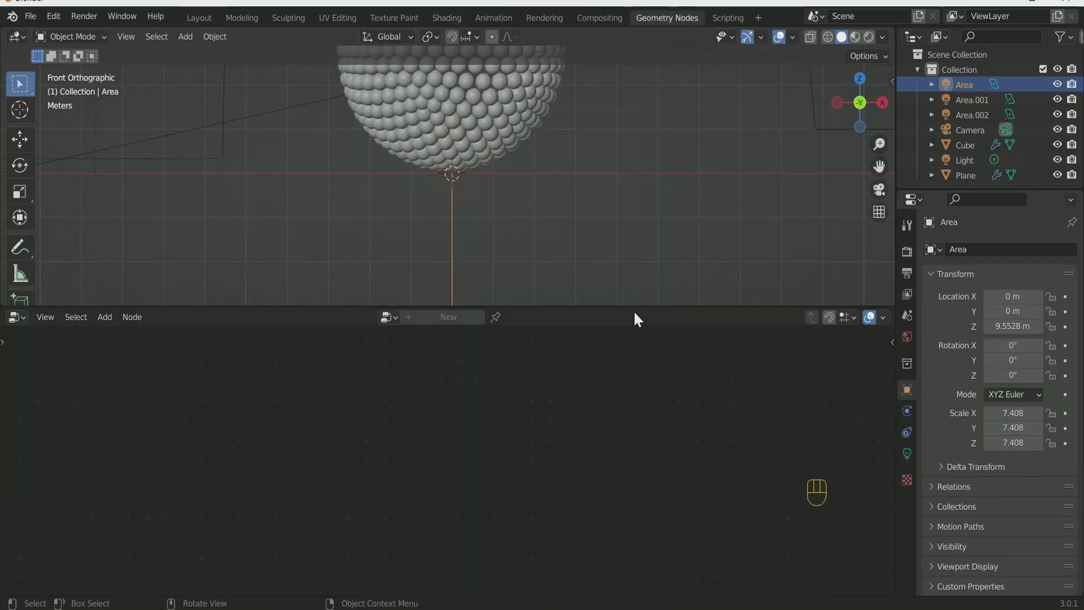
click(477, 123)
click(908, 517)
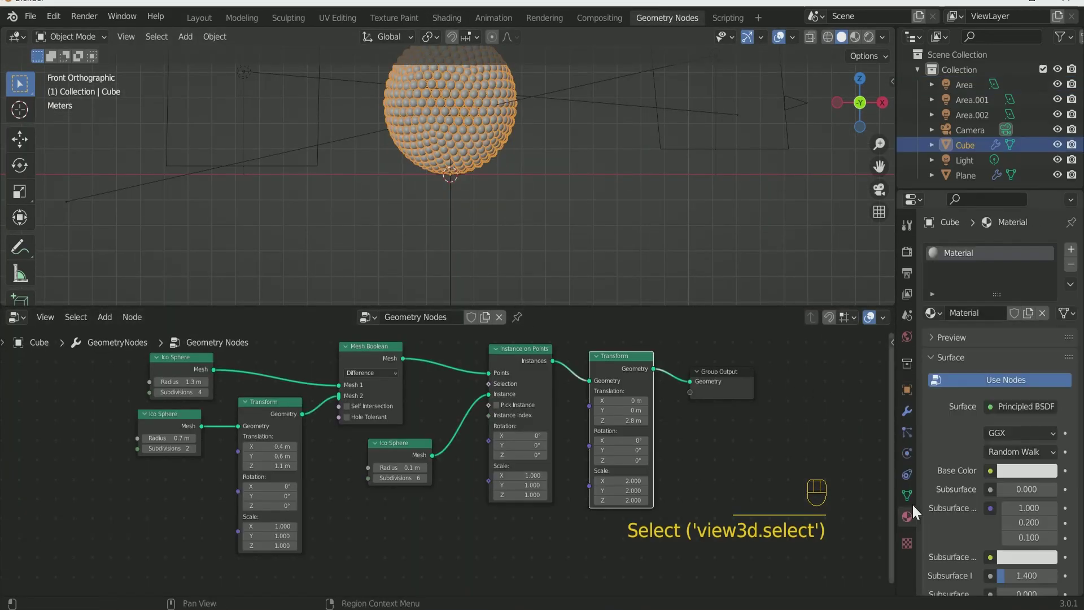
text(Sphere)
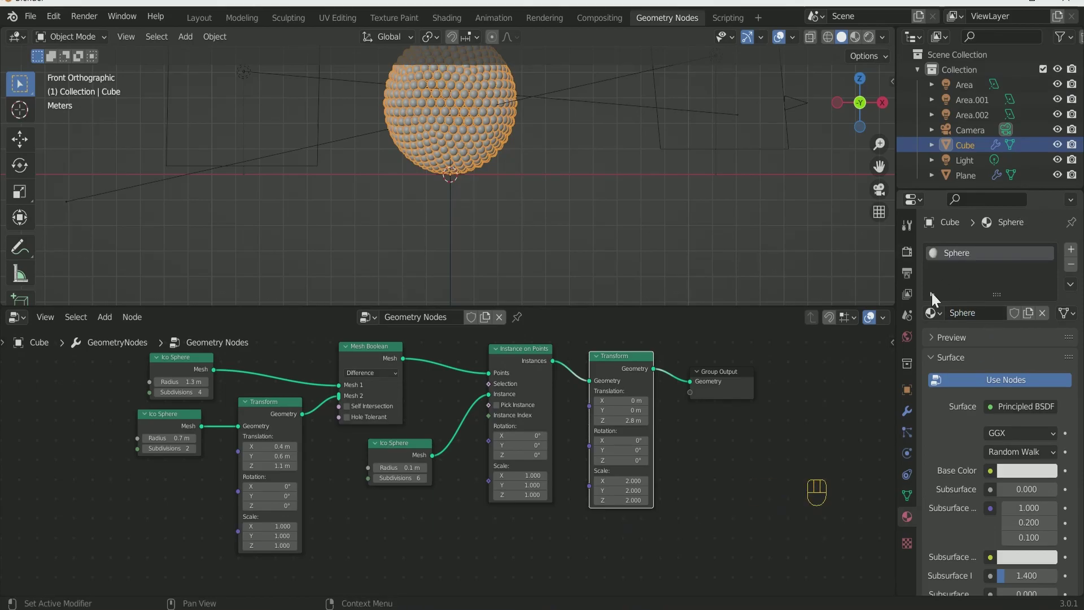
Step: Insert a Set Material node between the Transform and Group Output nodes and assign the Sphere material to it
drag(726, 377, 774, 371)
key(shift+a)
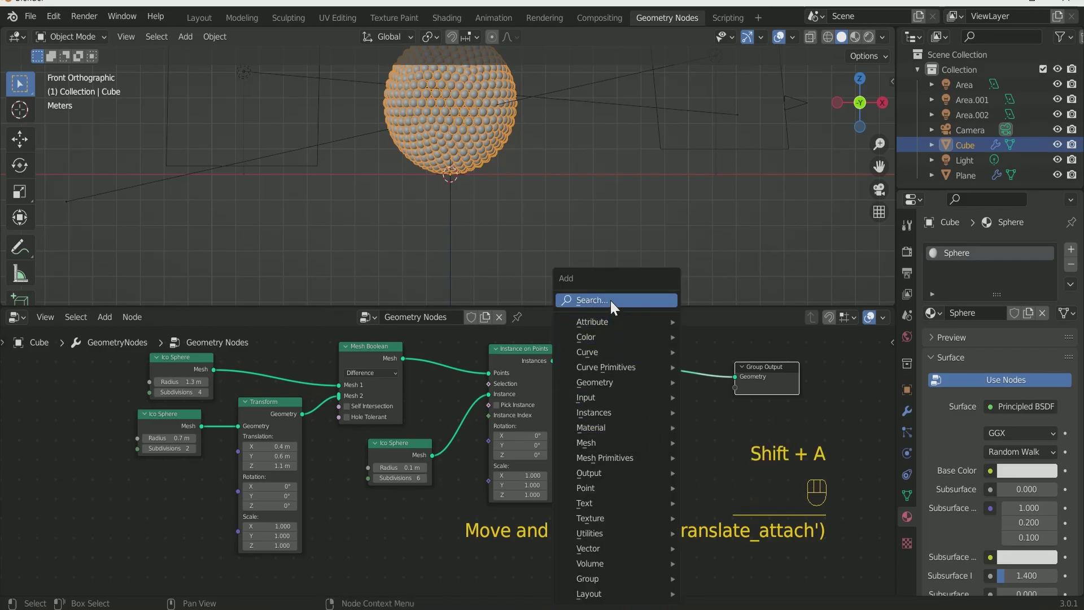
click(610, 299)
text(set)
click(683, 341)
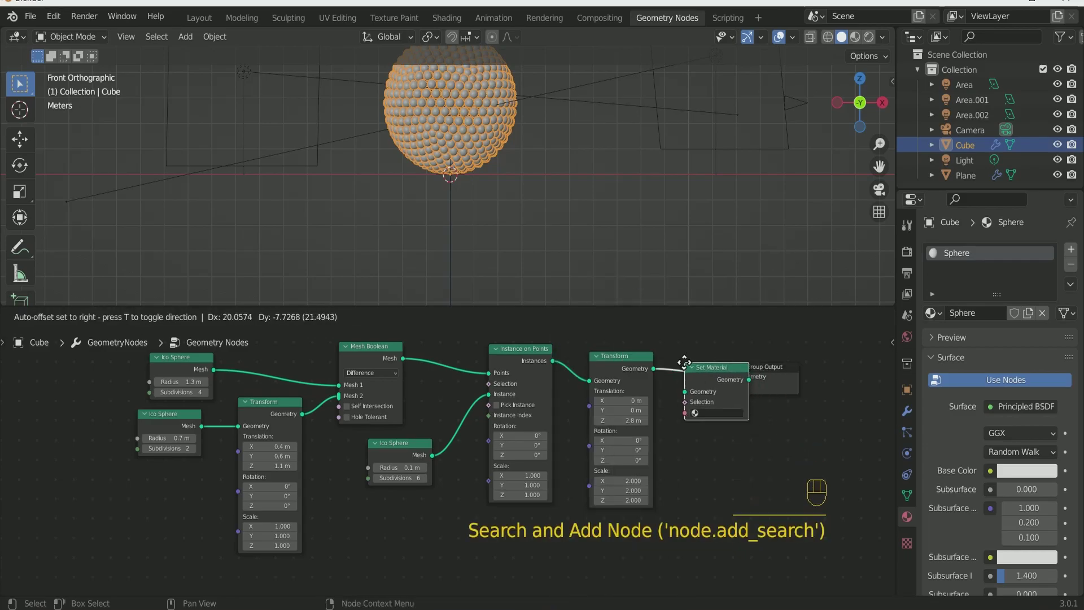
click(689, 358)
click(736, 409)
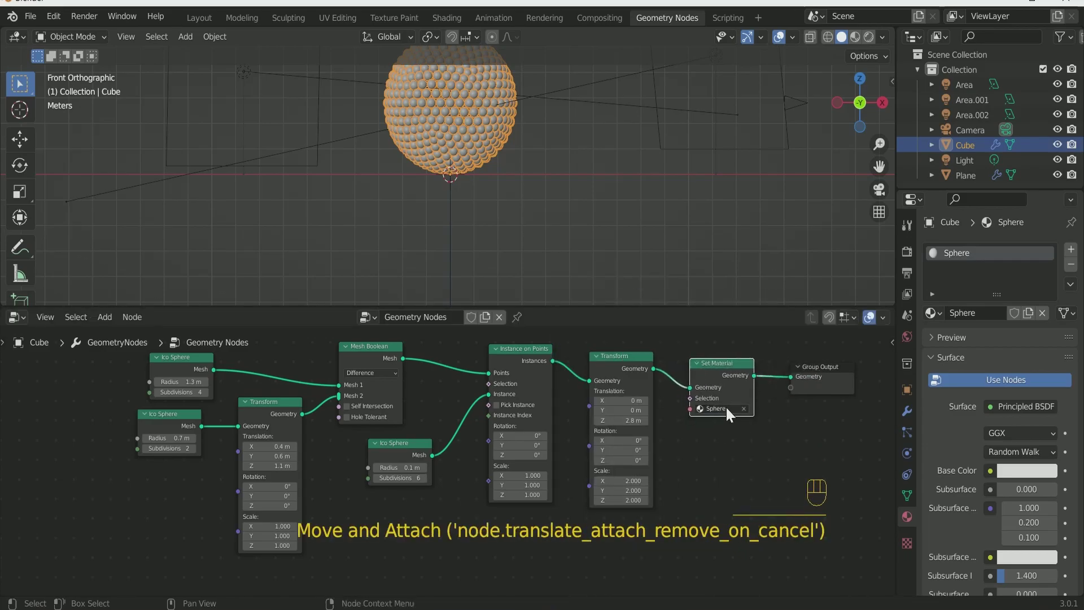
Step: Switch to the Shading workspace, enable scene world and scene lights for the viewport preview, and look through the camera
middle_drag(470, 106, 469, 18)
click(467, 19)
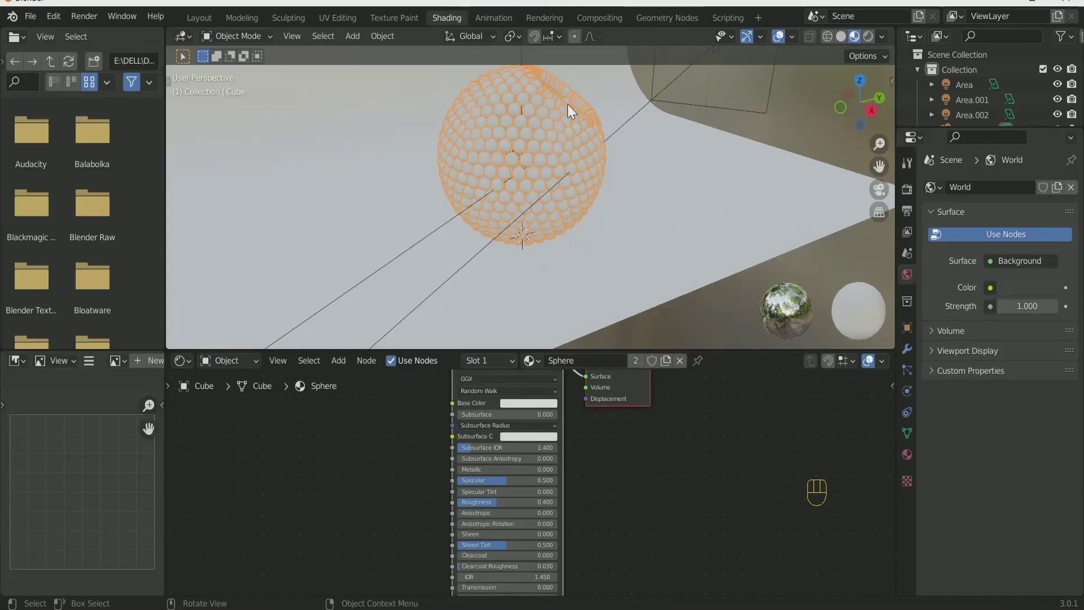
click(882, 37)
click(805, 124)
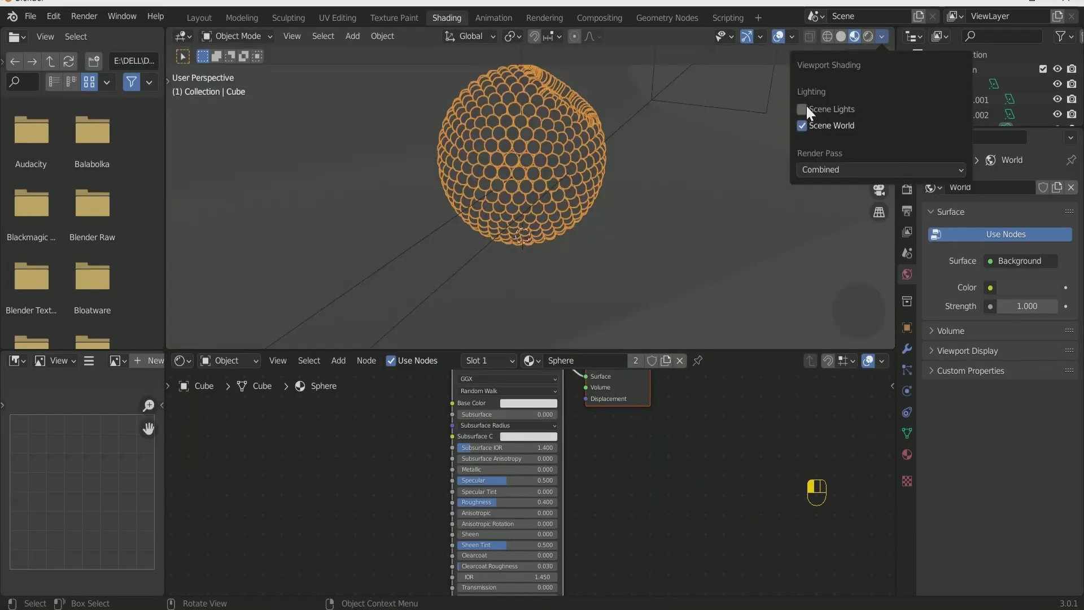
click(805, 104)
mouse_move(734, 186)
middle_down()
mouse_move(696, 225)
mouse_move(648, 202)
middle_up()
key(KP_0)
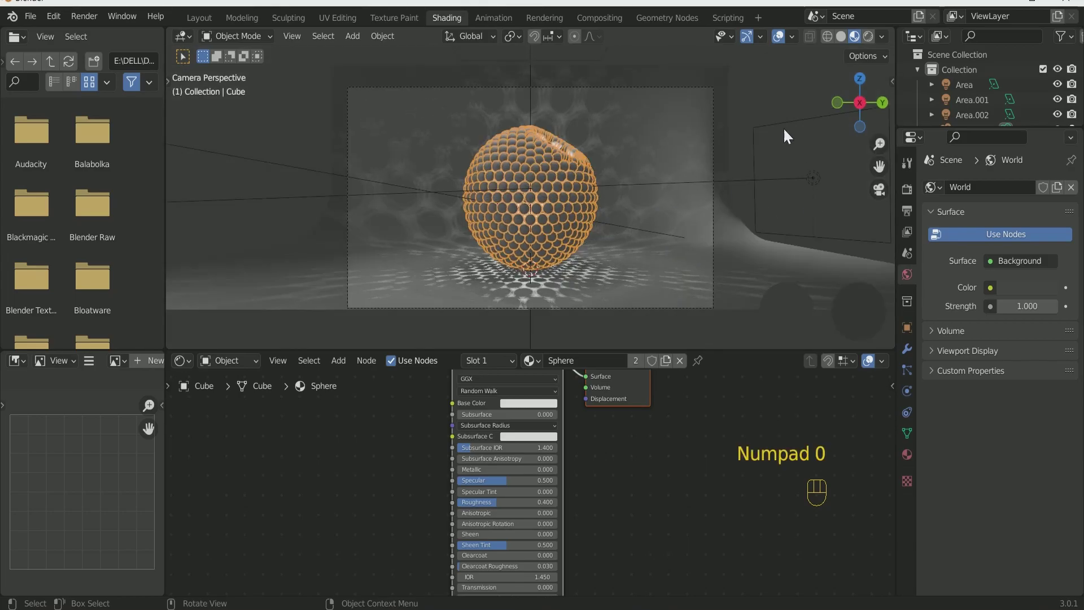
Step: Set the base color of the instanced sphere's material to hex 7A2F31
click(716, 157)
click(534, 170)
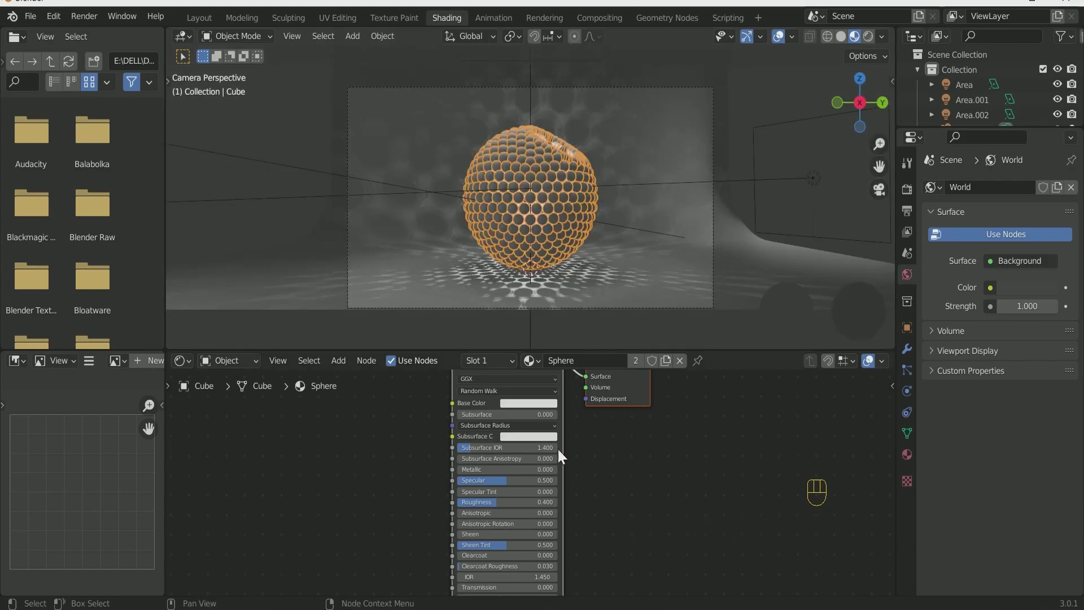
click(523, 402)
click(567, 345)
text(7A2F31)
click(628, 450)
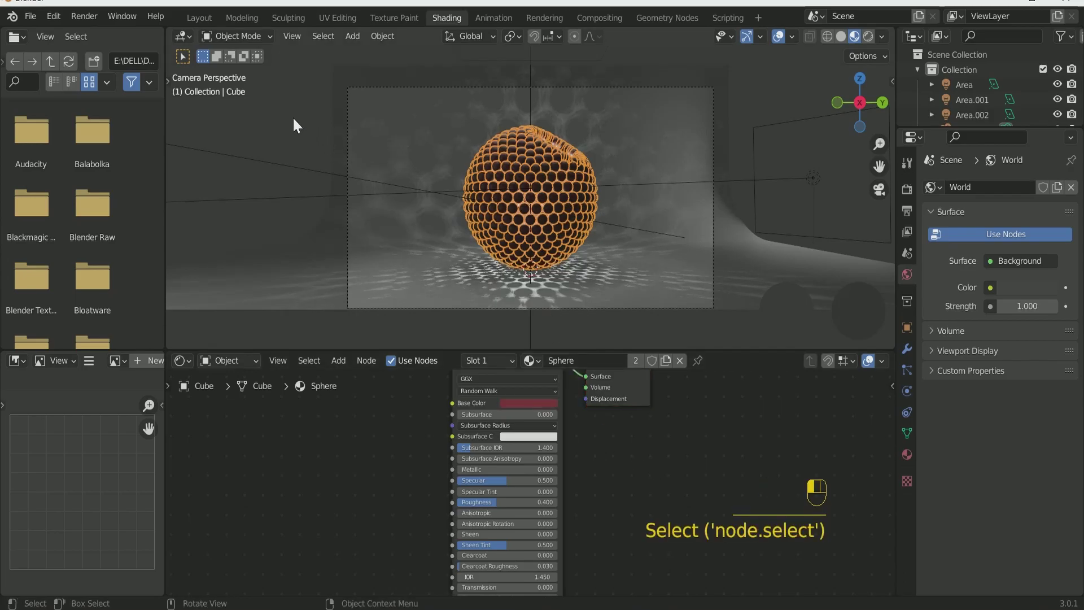
click(293, 118)
Step: Set the Sphere material's Metallic to 0.589 and its Roughness to about 0.222
click(489, 475)
mouse_move(489, 475)
mouse_down()
mouse_move(517, 473)
mouse_move(490, 501)
mouse_move(474, 501)
mouse_up()
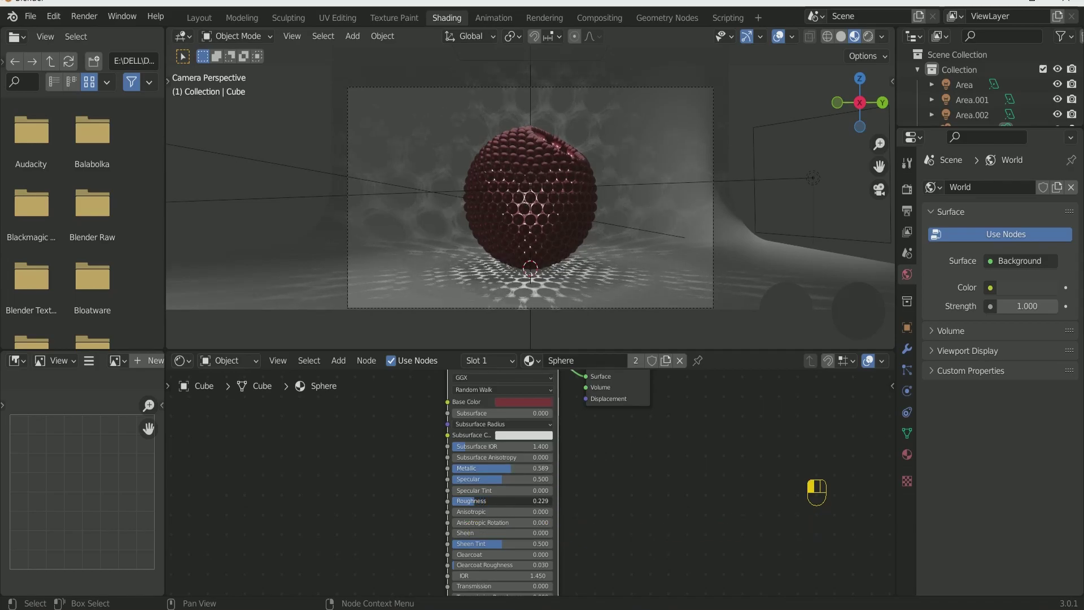
scroll(512, 187, up, 4)
scroll(533, 163, down, 3)
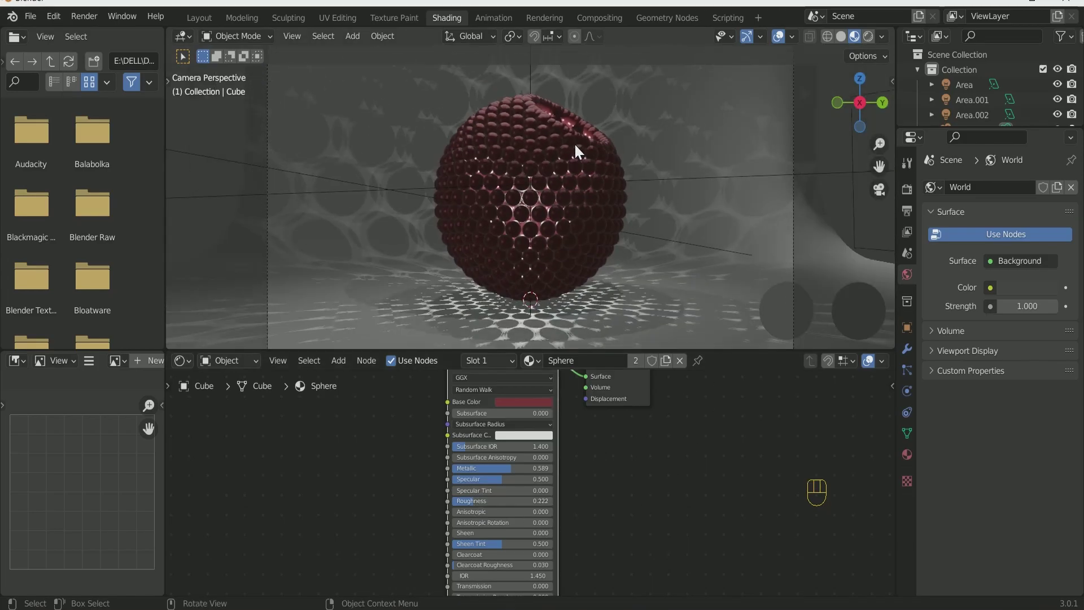
scroll(575, 144, up, 1)
Step: Create a new material for the backdrop plane with a muted red base color pasted as hex and Metallic 0.393
click(637, 109)
click(561, 359)
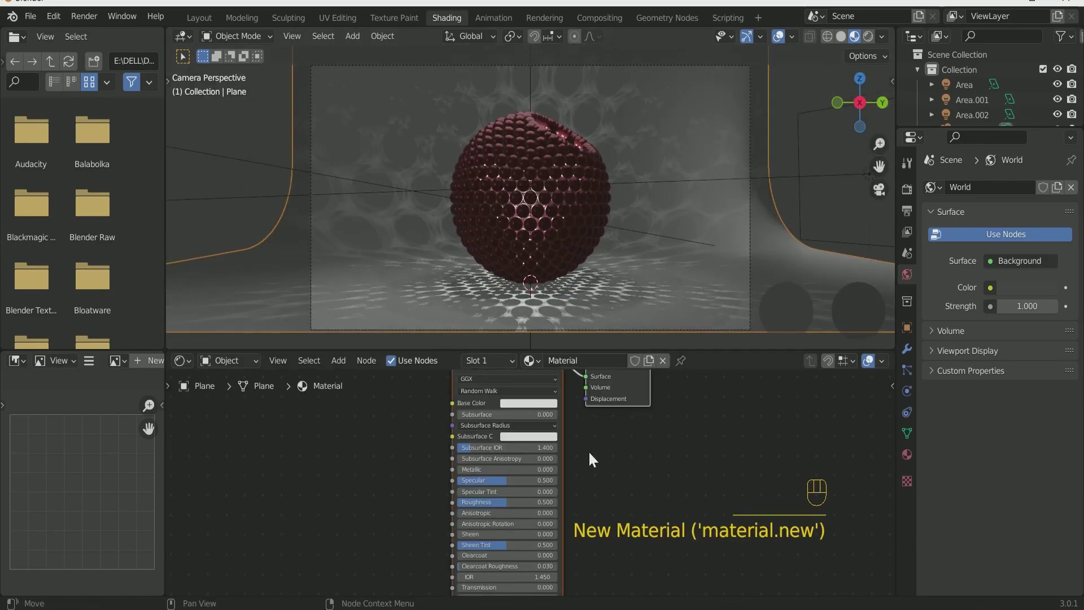
click(525, 410)
key(ctrl+v)
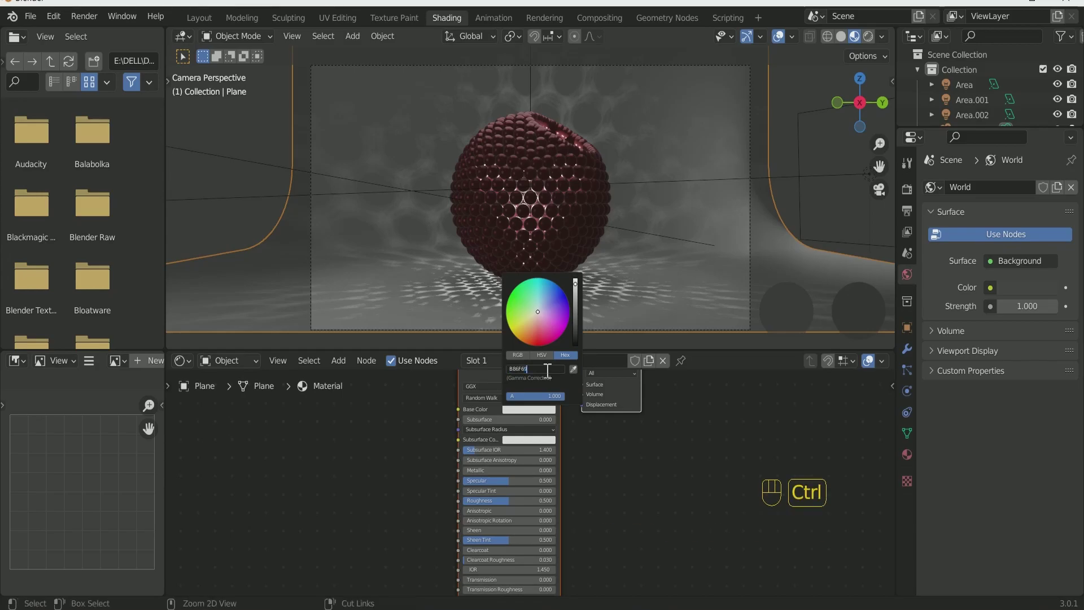
key(Return)
drag(491, 471, 499, 471)
click(633, 242)
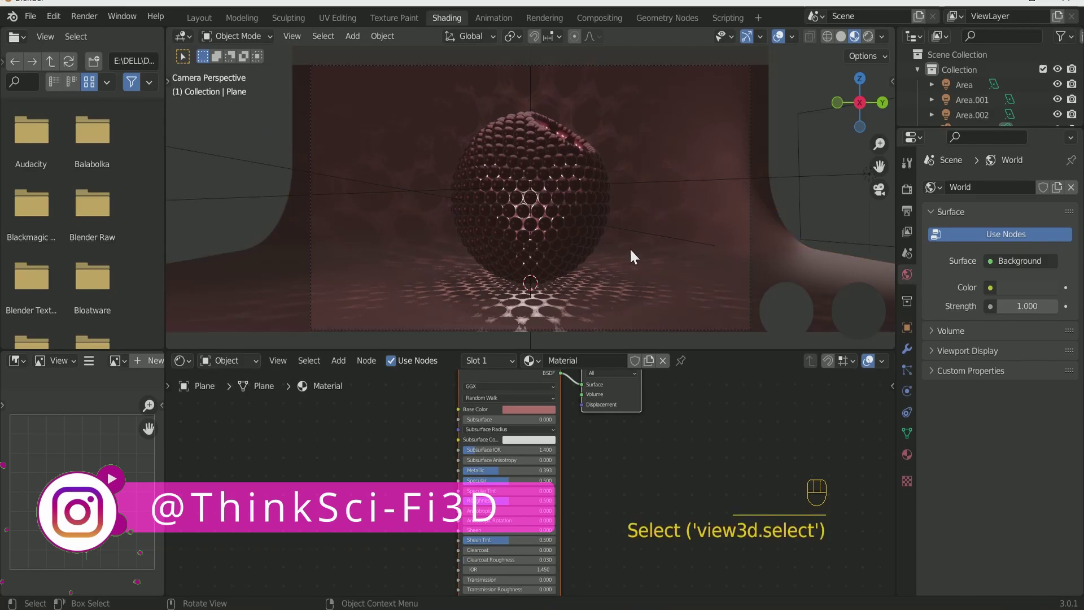
Step: Darken the world background color to hex 2D2D2D
scroll(652, 172, up, 2)
scroll(655, 181, down, 2)
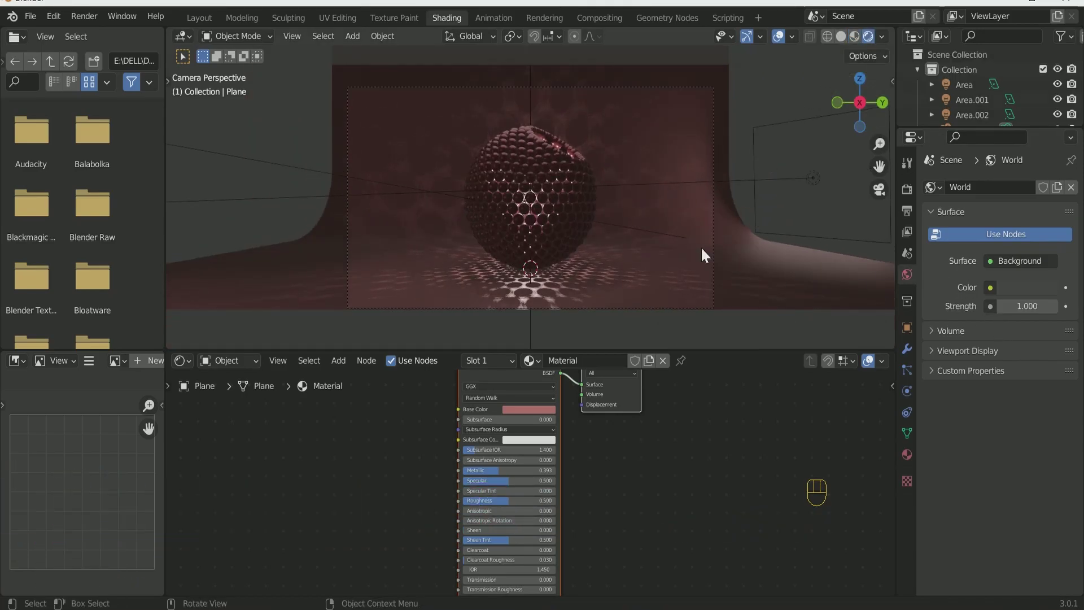
scroll(615, 212, up, 3)
scroll(586, 203, down, 1)
click(1022, 285)
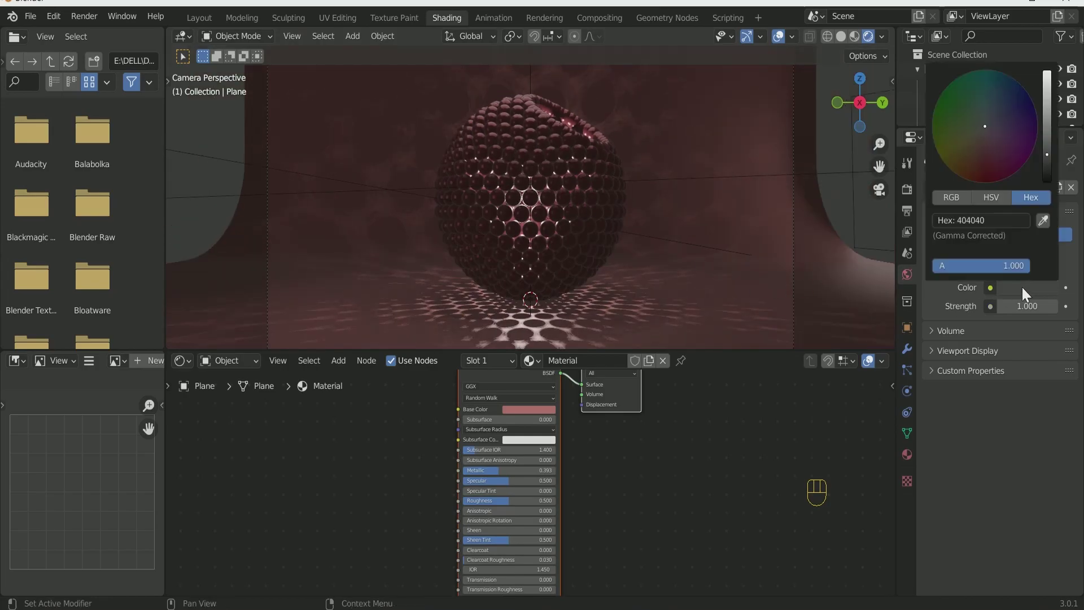
mouse_move(1048, 161)
mouse_down()
mouse_move(1047, 180)
mouse_move(1047, 163)
mouse_up()
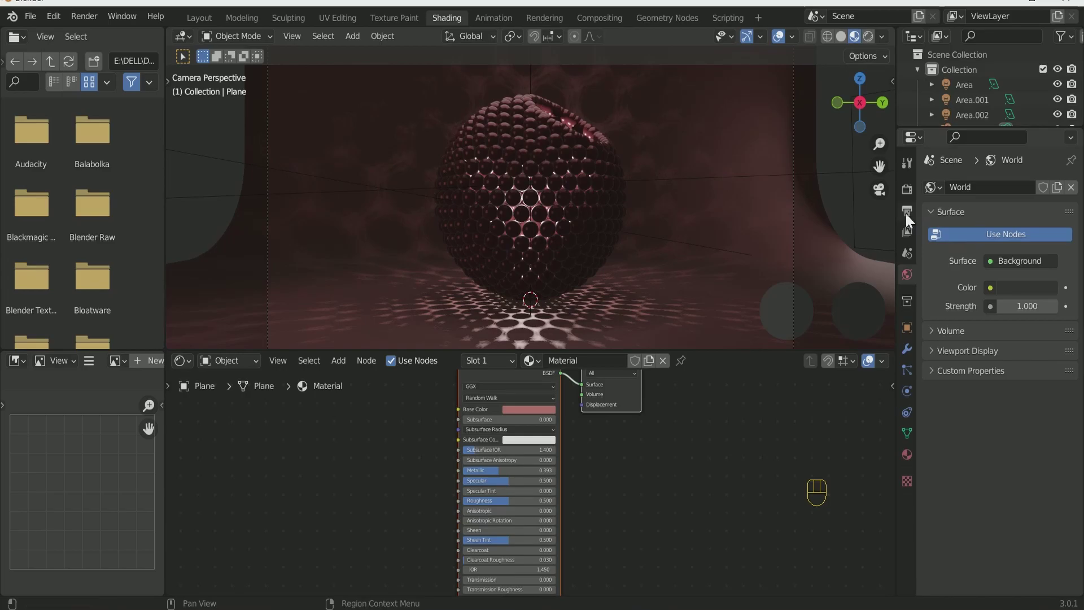
Step: Enable Ambient Occlusion, Bloom, Screen Space Reflections and Motion Blur in the Eevee render settings
click(907, 190)
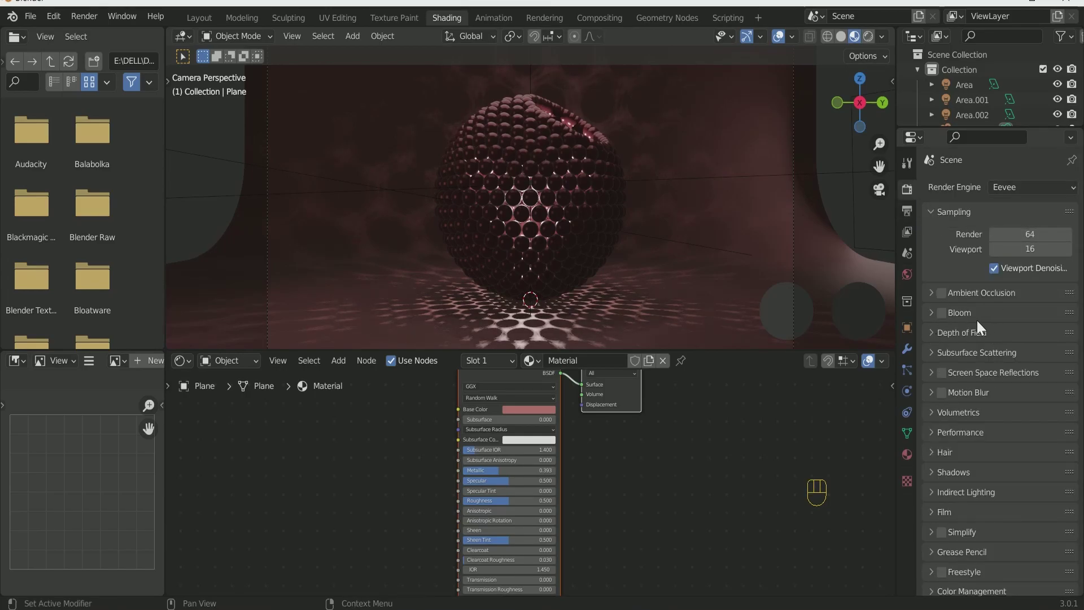
click(941, 312)
click(943, 372)
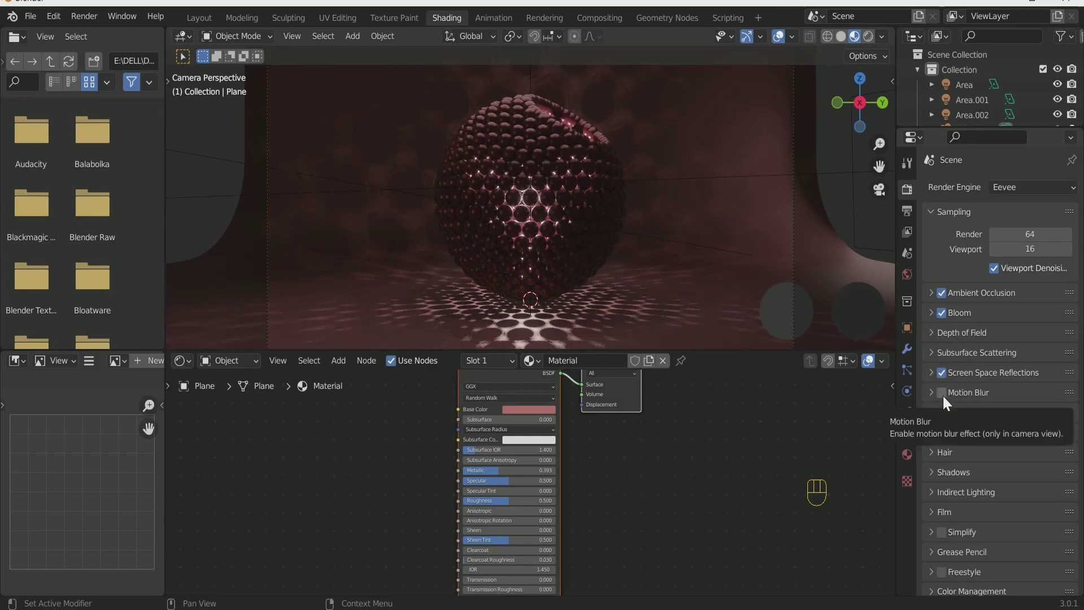
click(942, 393)
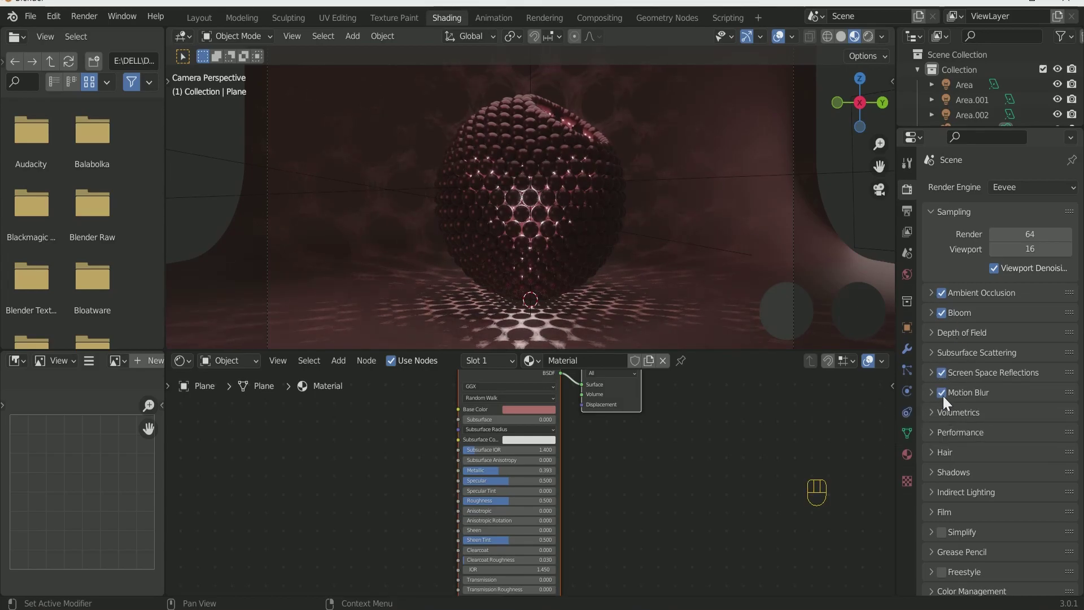
Step: Look at the render output folder without changing it and set the output file format to FFmpeg Video
click(908, 212)
scroll(1066, 464, down, 1)
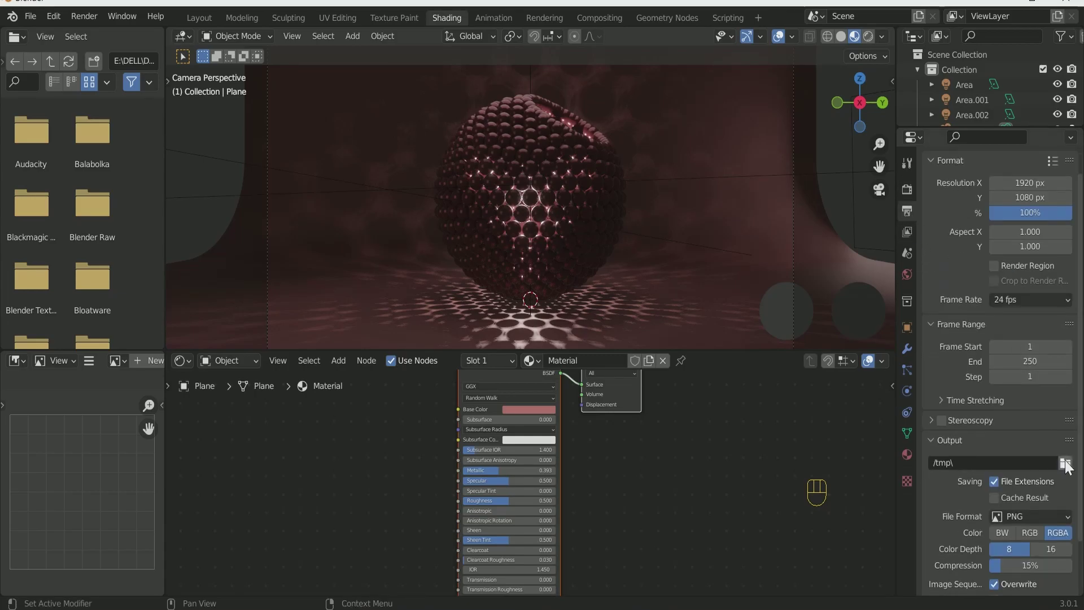
click(1066, 463)
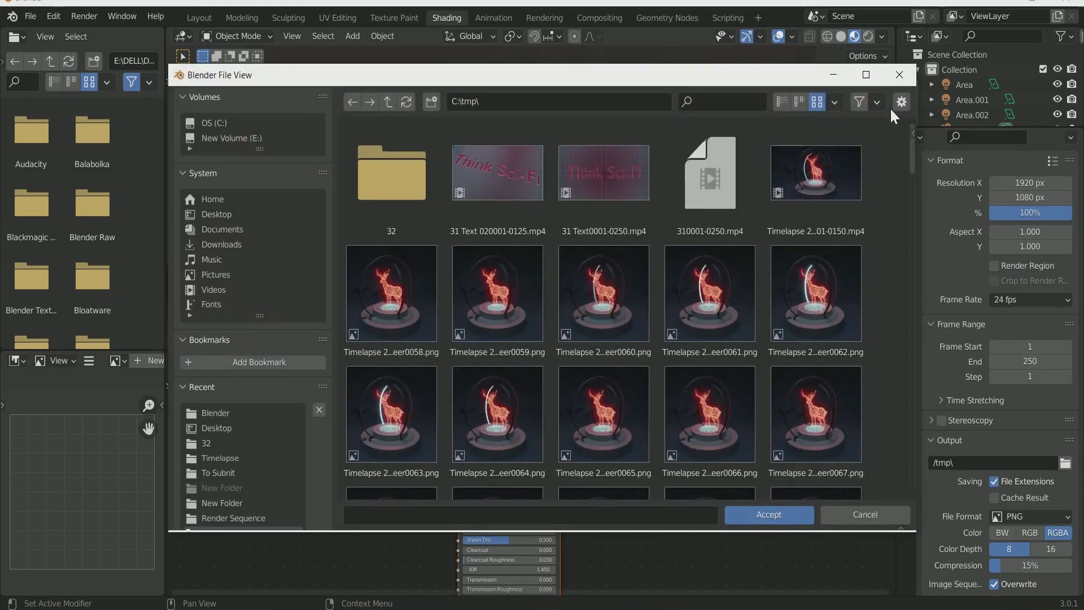
key(Escape)
click(1033, 504)
click(1033, 408)
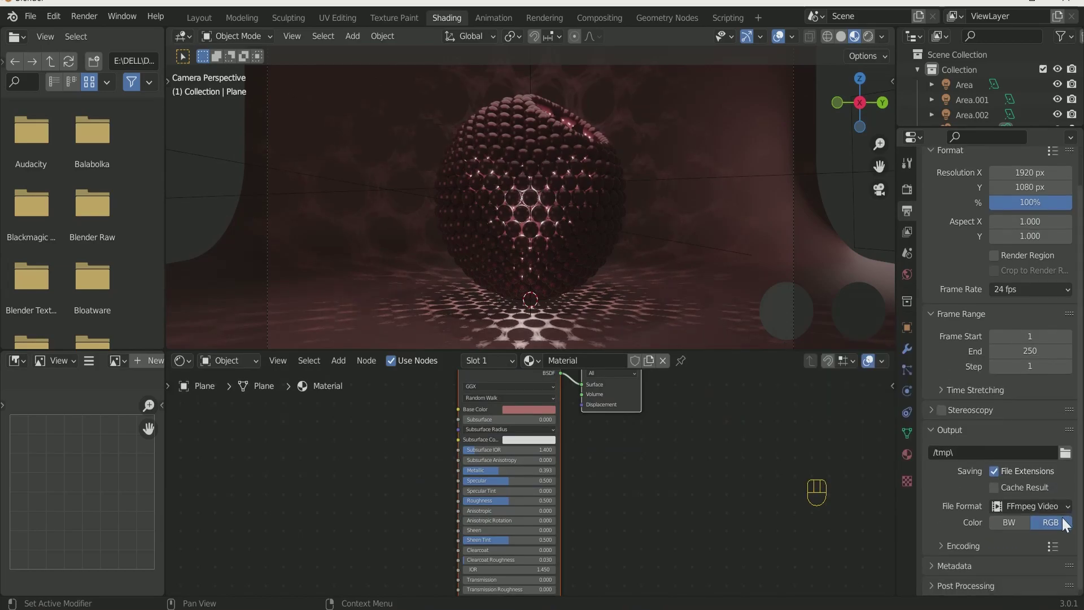
Step: Set the video encoding container to MPEG-4 and check the available output quality options
click(954, 545)
scroll(982, 547, down, 3)
click(1034, 469)
click(1033, 418)
scroll(1042, 492, down, 3)
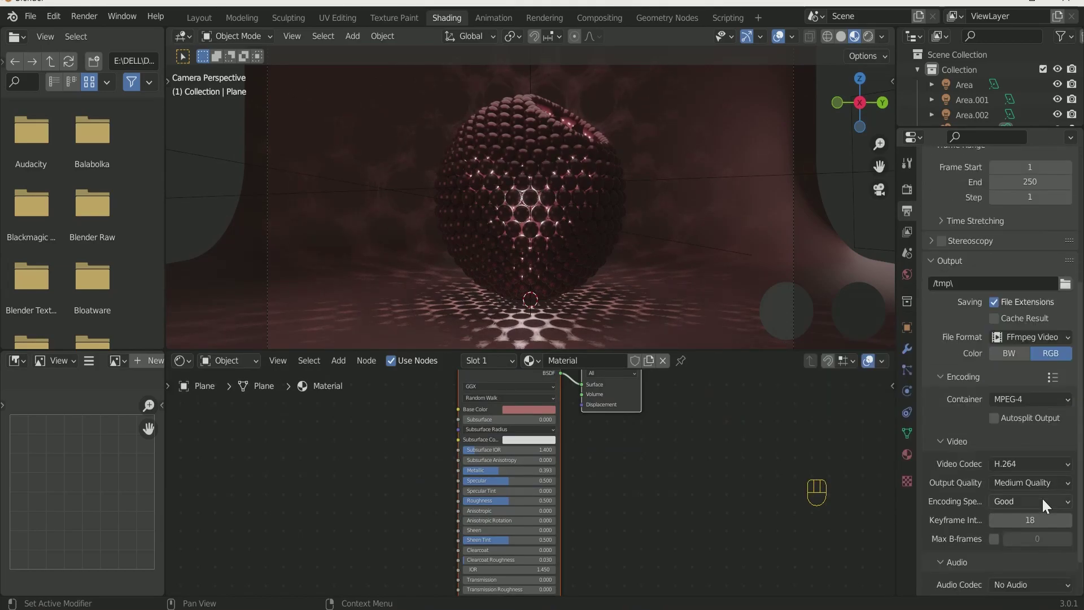
click(1036, 483)
key(Escape)
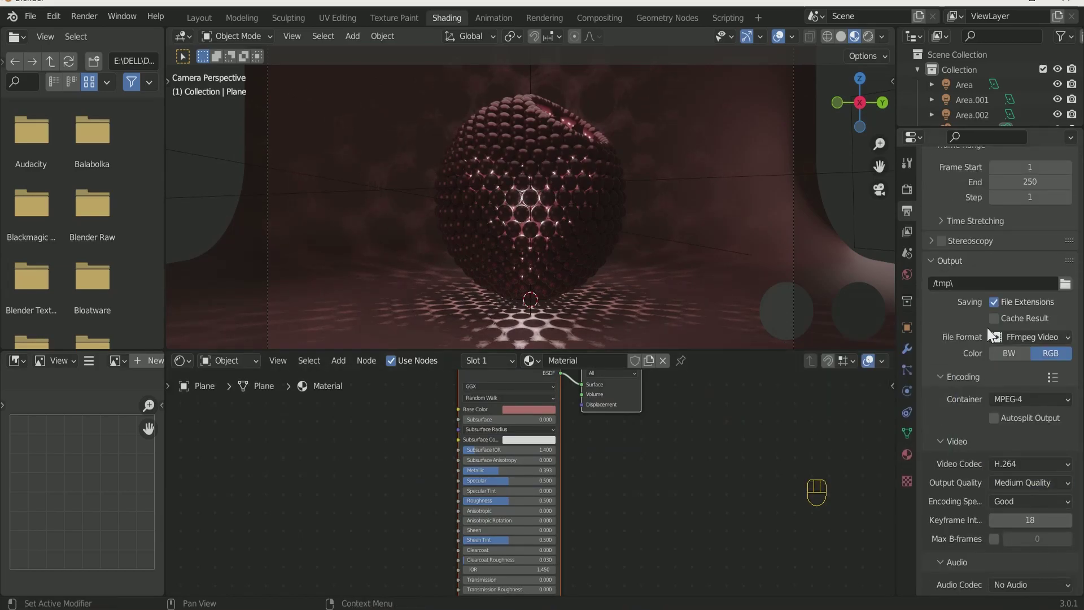
scroll(968, 320, up, 5)
Step: Switch the render engine to Cycles with GPU Compute as the device
click(906, 190)
click(1024, 188)
click(1036, 237)
click(1022, 224)
click(1032, 257)
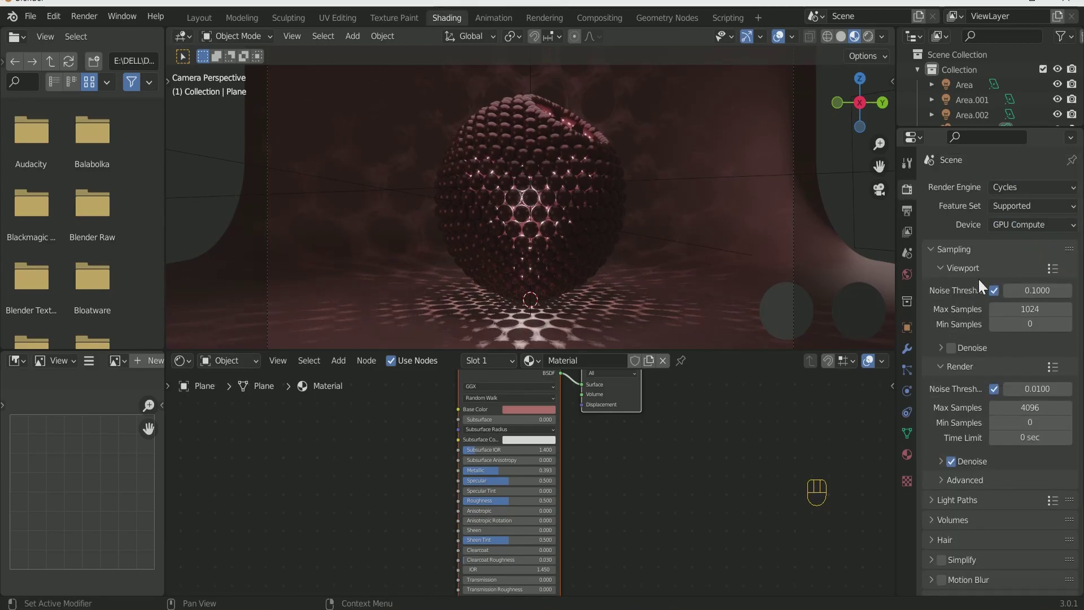
Step: Set the Cycles max samples to 32 for the viewport and 64 for the render
click(1033, 309)
text(32)
key(Return)
click(1037, 405)
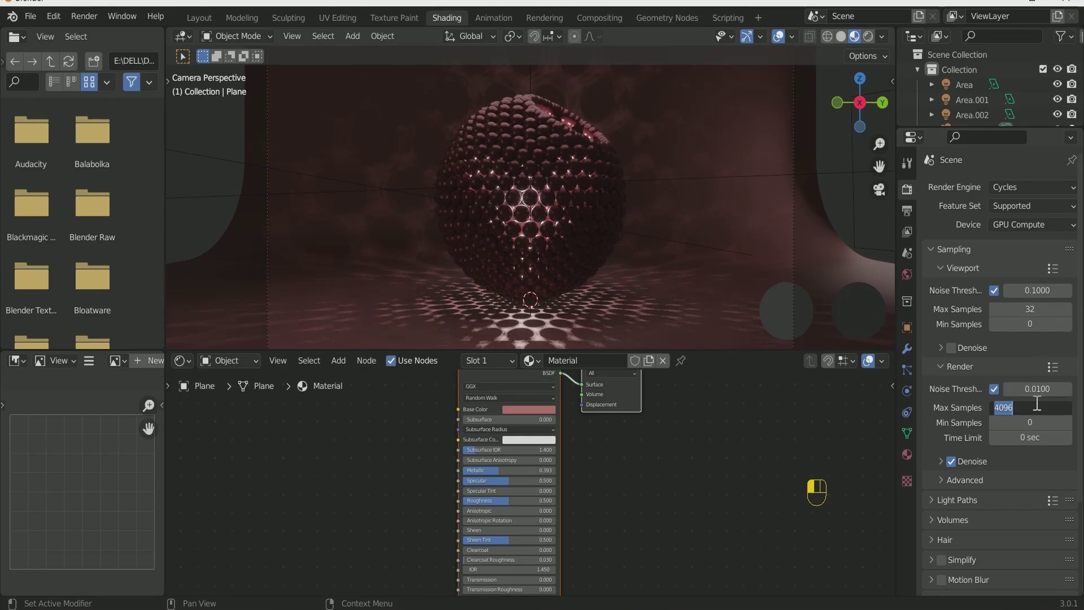
text(64)
key(Return)
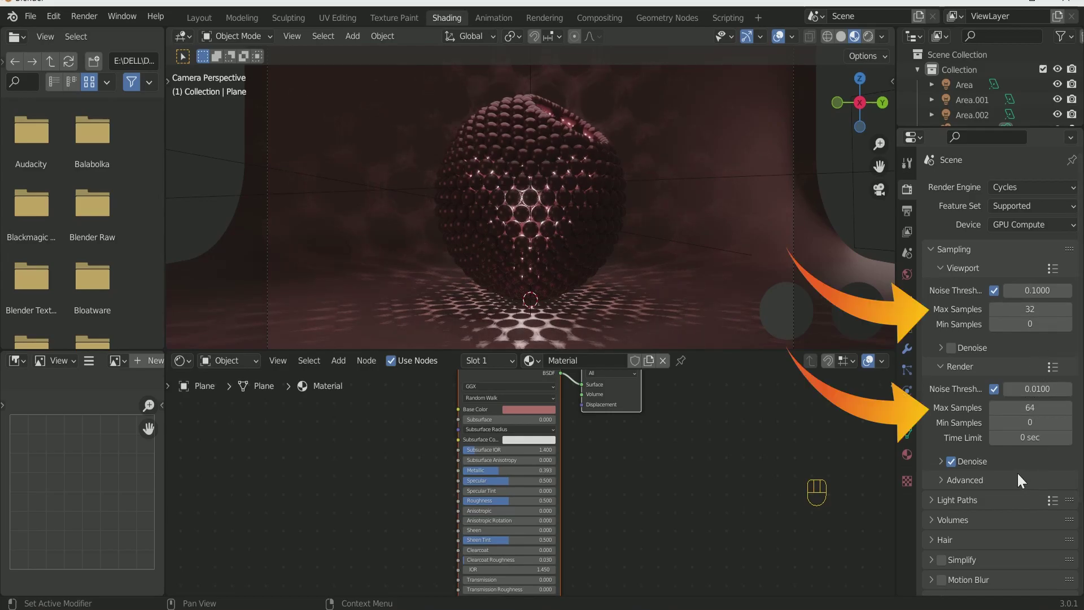
Step: Darken the world background color to near black under Rendered shading, and return the viewport to Material Preview
click(869, 35)
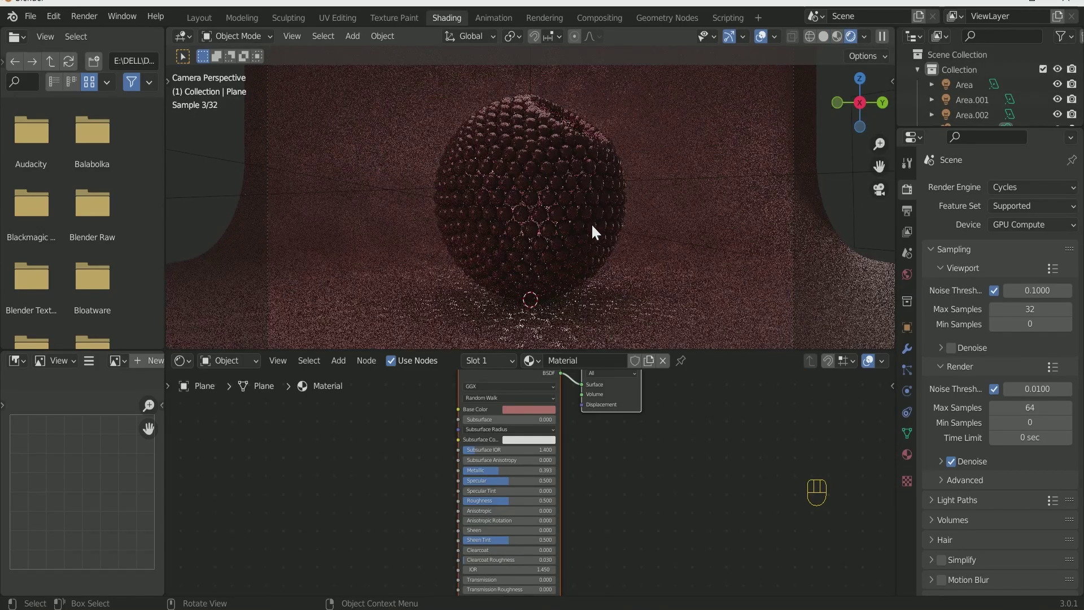
click(907, 274)
click(1018, 281)
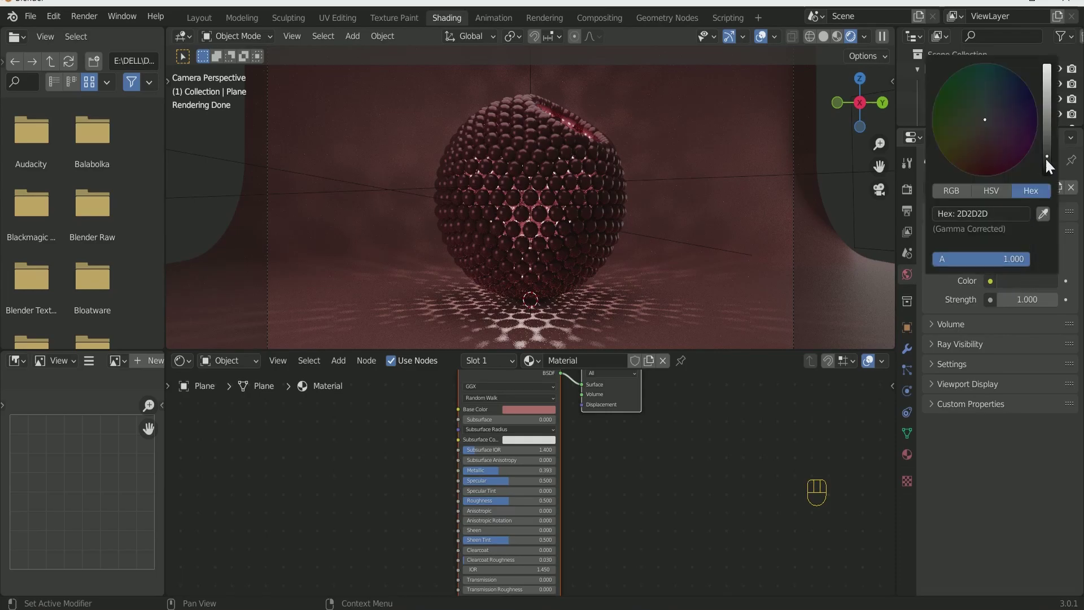
drag(1045, 157, 1047, 167)
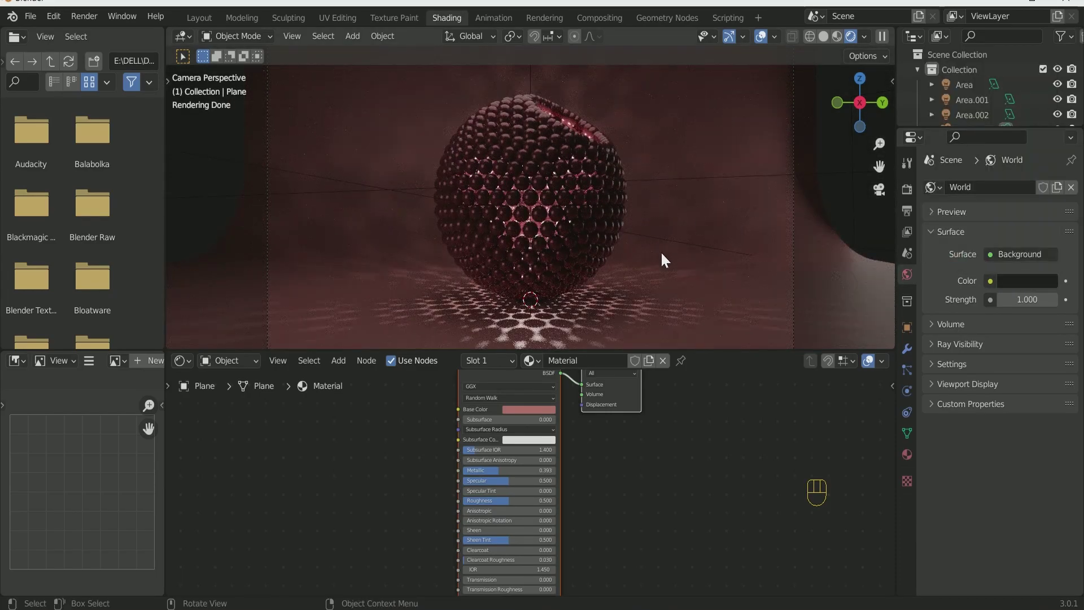
scroll(808, 197, down, 1)
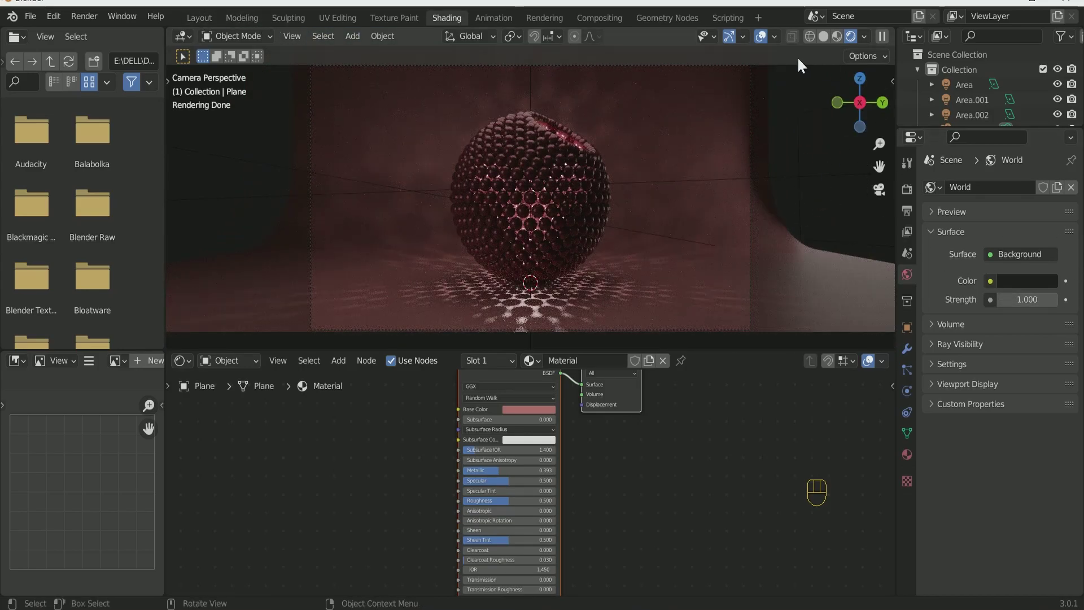
click(824, 37)
click(855, 37)
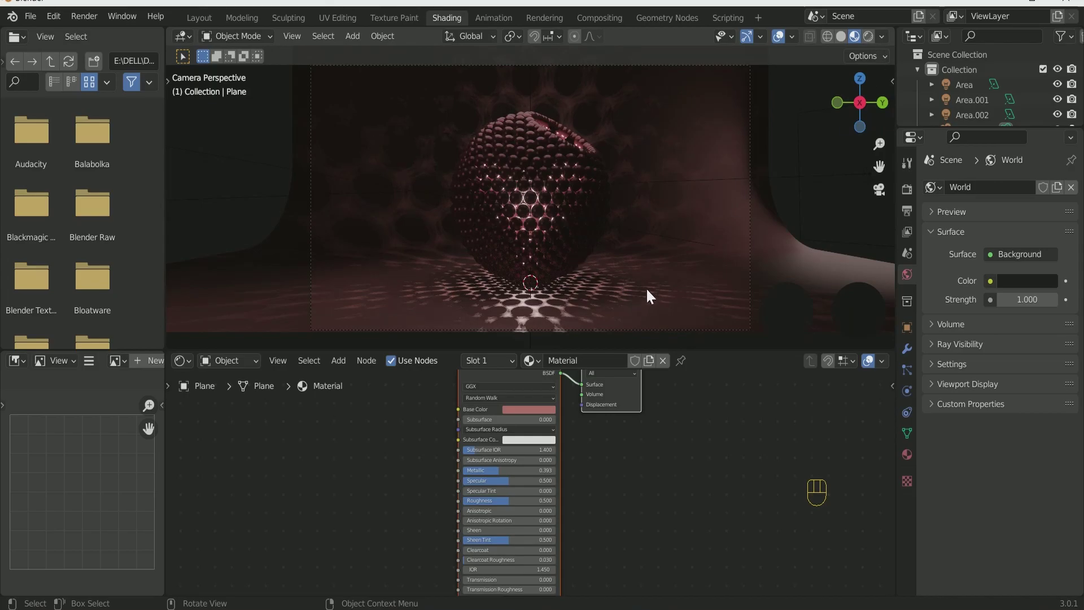
Step: Open the sphere's node tree in the Geometry Nodes workspace with the camera view shown, and enlarge the node editor
click(667, 17)
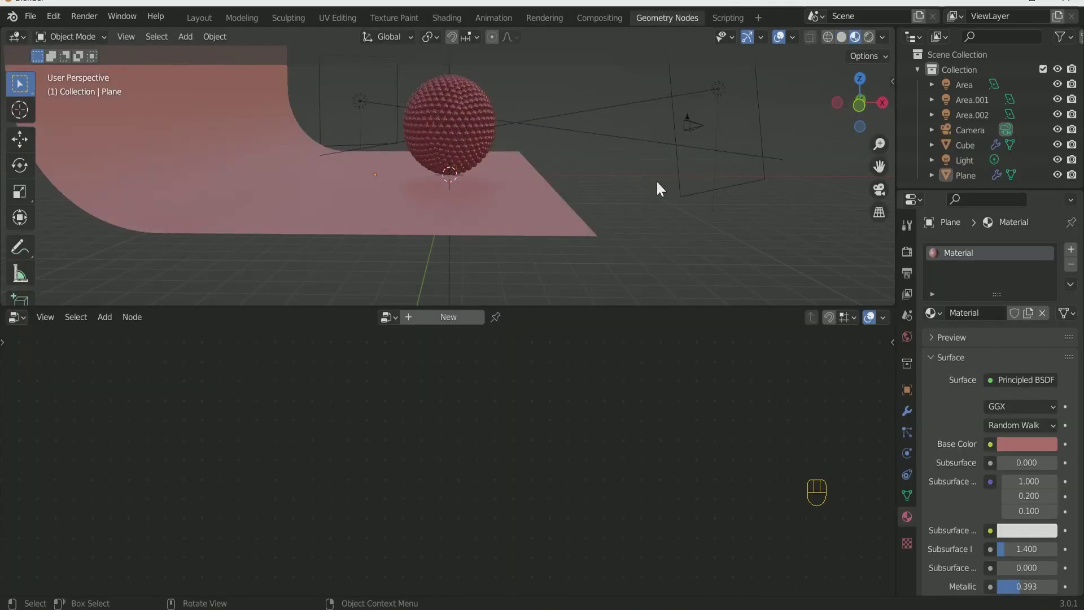
key(KP_0)
click(456, 169)
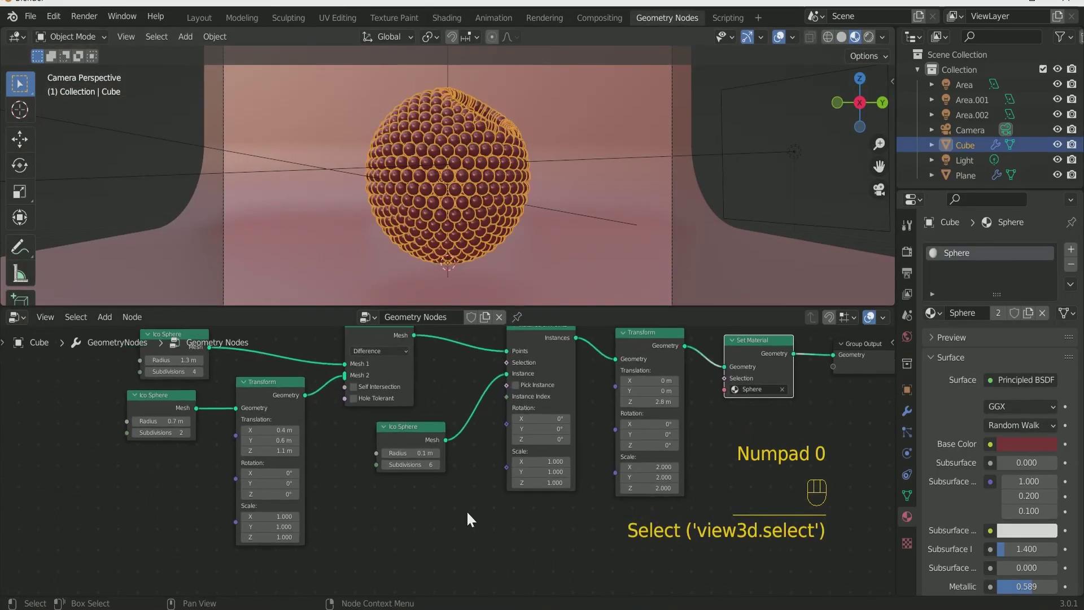
drag(581, 308, 581, 264)
click(197, 78)
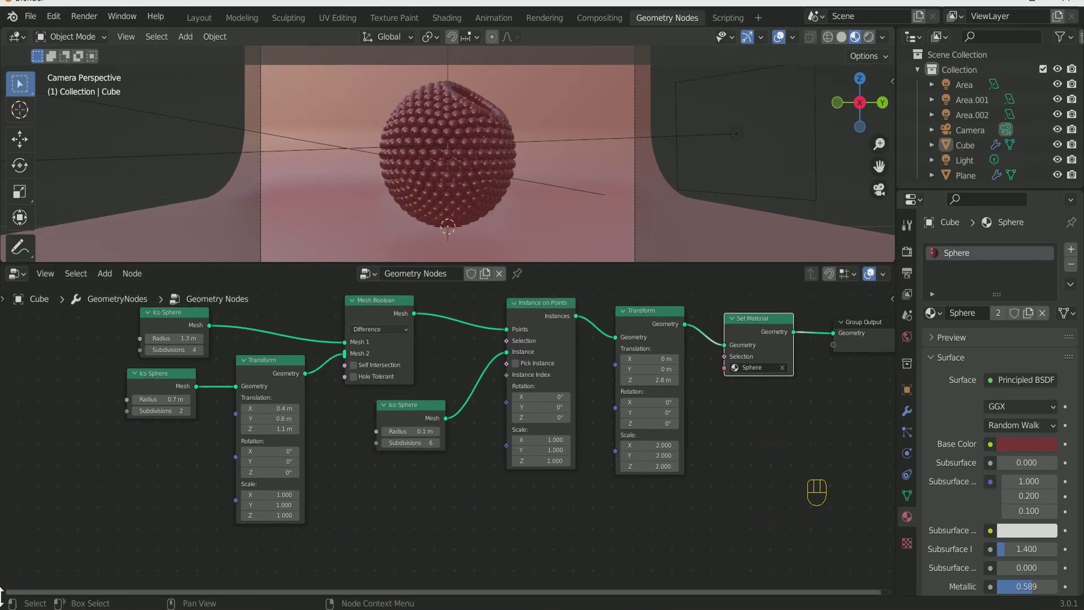
Step: Split off an area below the node editor and turn it into a low Timeline
drag(2, 594, 11, 551)
click(16, 558)
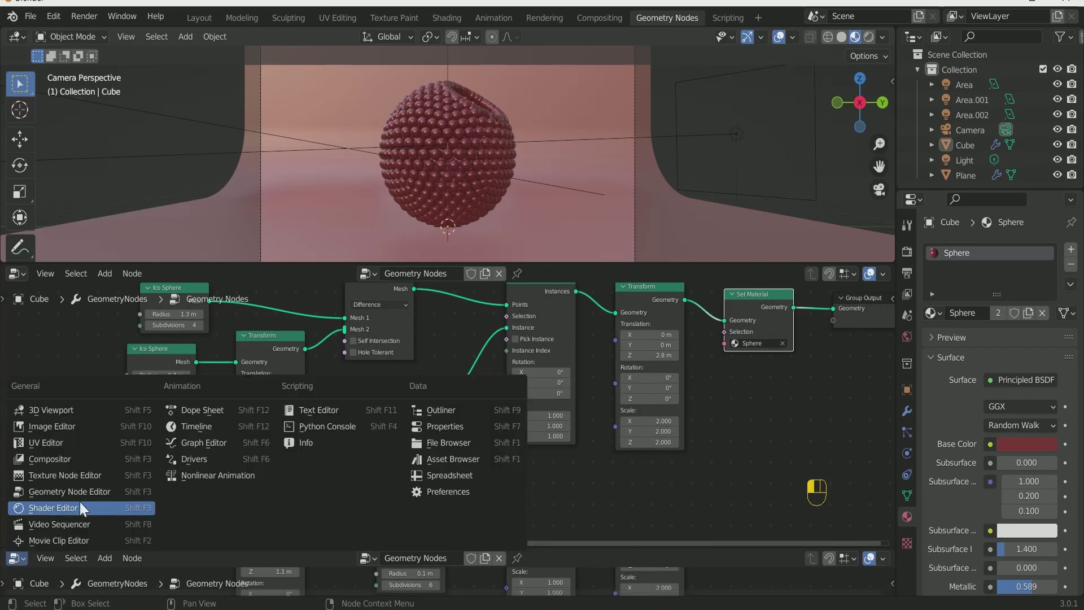
click(191, 425)
drag(343, 548, 352, 540)
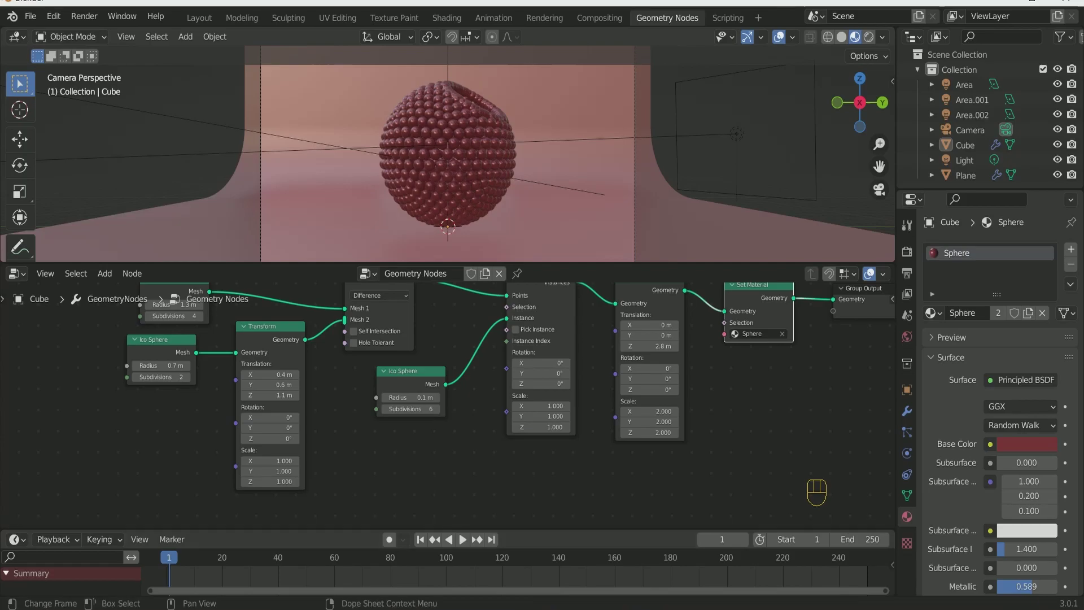
Step: Try a scale of 1.2 on all axes in the Transform node feeding the Mesh Boolean's Mesh 2
click(271, 461)
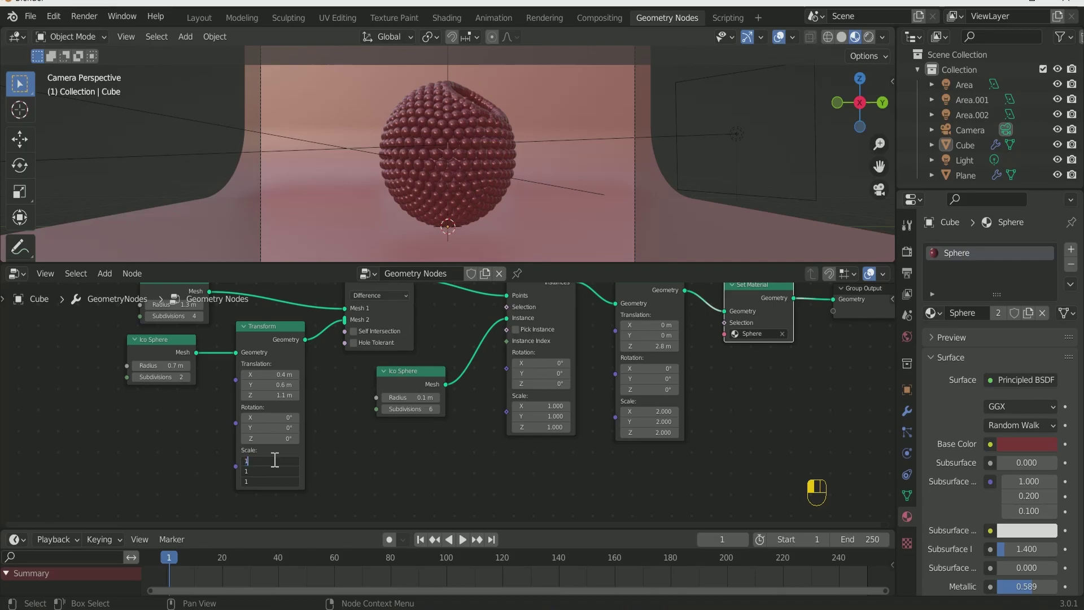
text(.2)
key(Return)
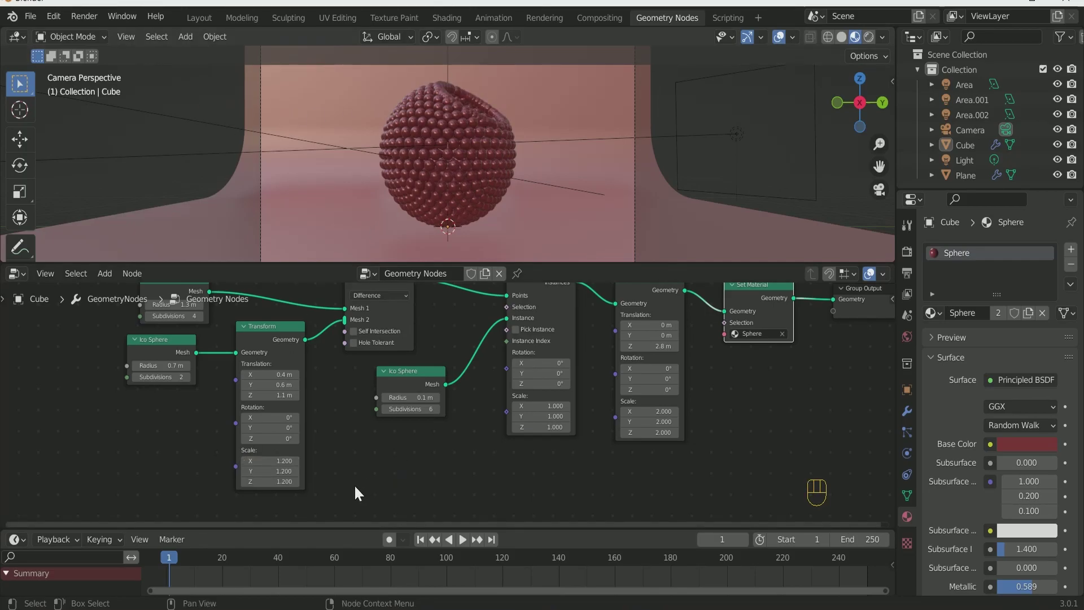
Step: Set the cutter Transform node's scale to 3.95 on all axes and keyframe it at frame 1
drag(266, 460, 265, 481)
text(4)
key(BackSpace)
text(3.9)
key(Return)
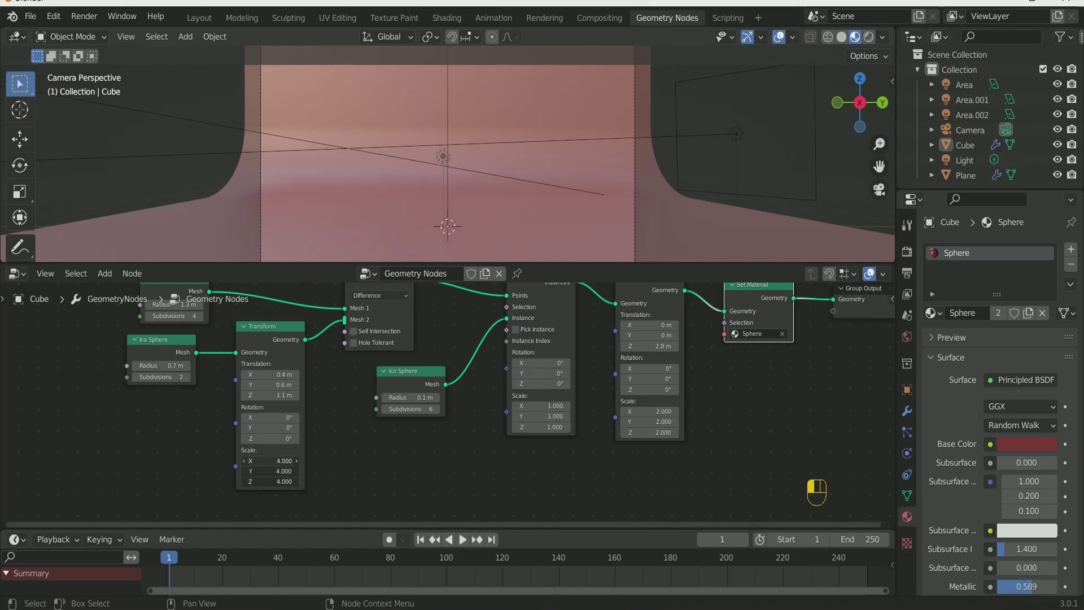
shift+drag(271, 461, 271, 461)
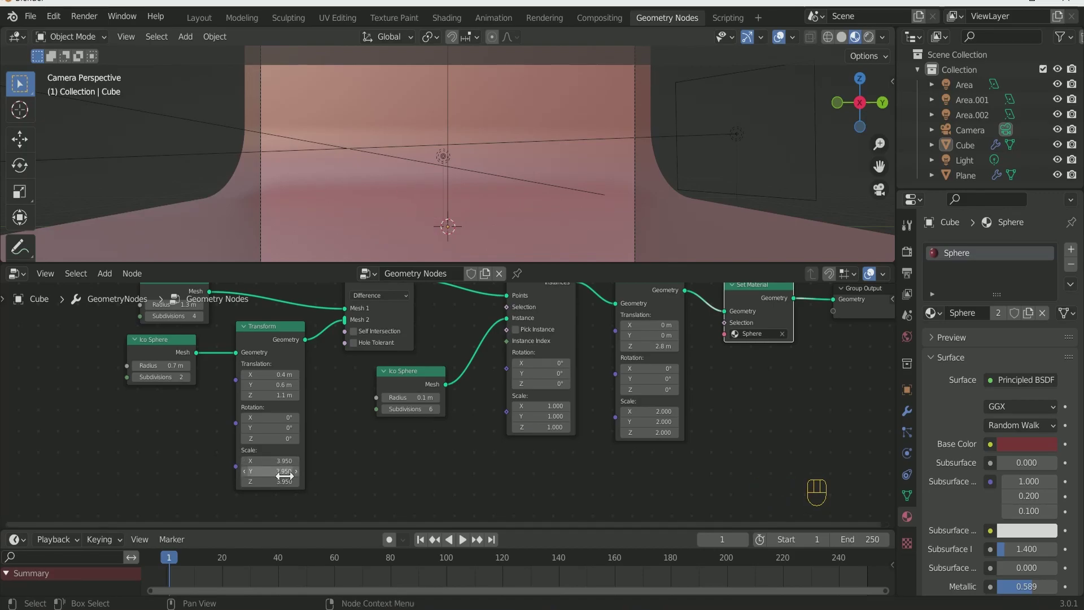
right_click(262, 470)
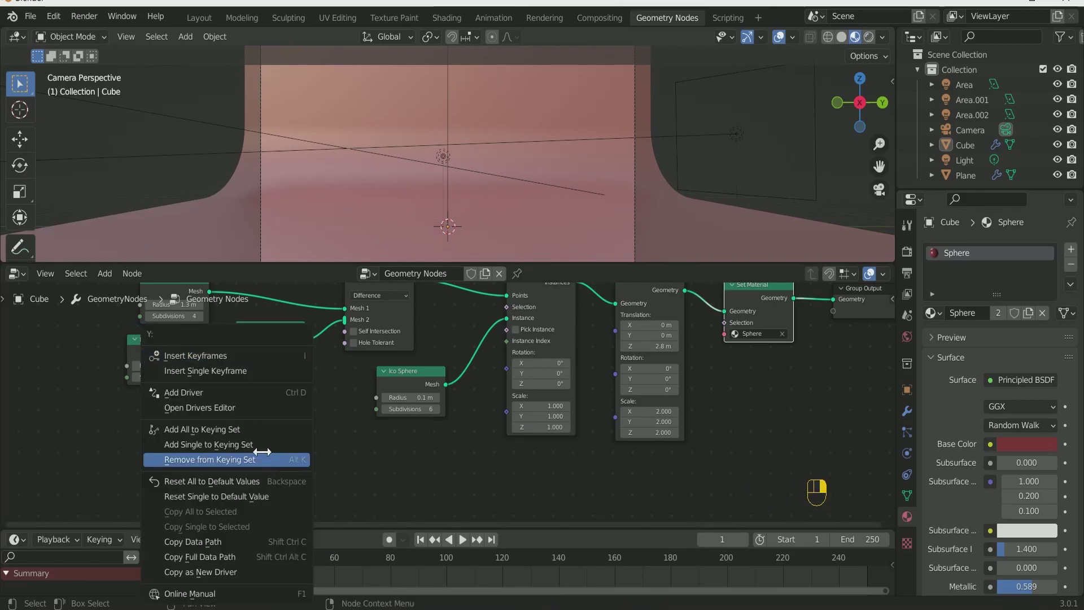
click(226, 356)
click(266, 326)
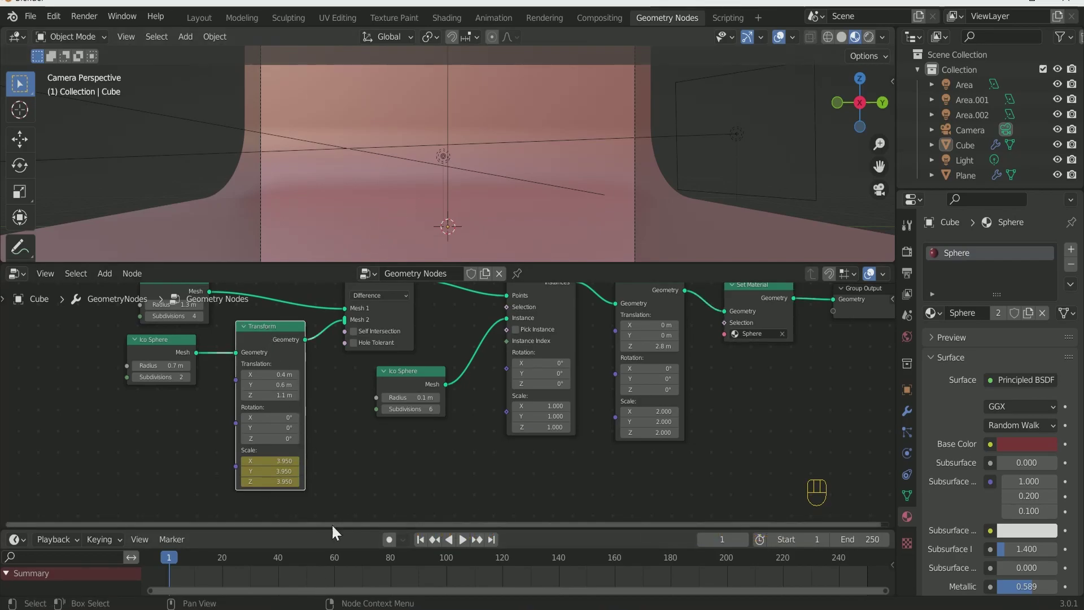
Step: At frame 50, set the cutter Transform node's scale to 1.2 on all axes and keyframe it
click(307, 559)
mouse_move(275, 465)
mouse_down()
mouse_move(225, 465)
mouse_move(278, 467)
mouse_up()
text(1)
key(Return)
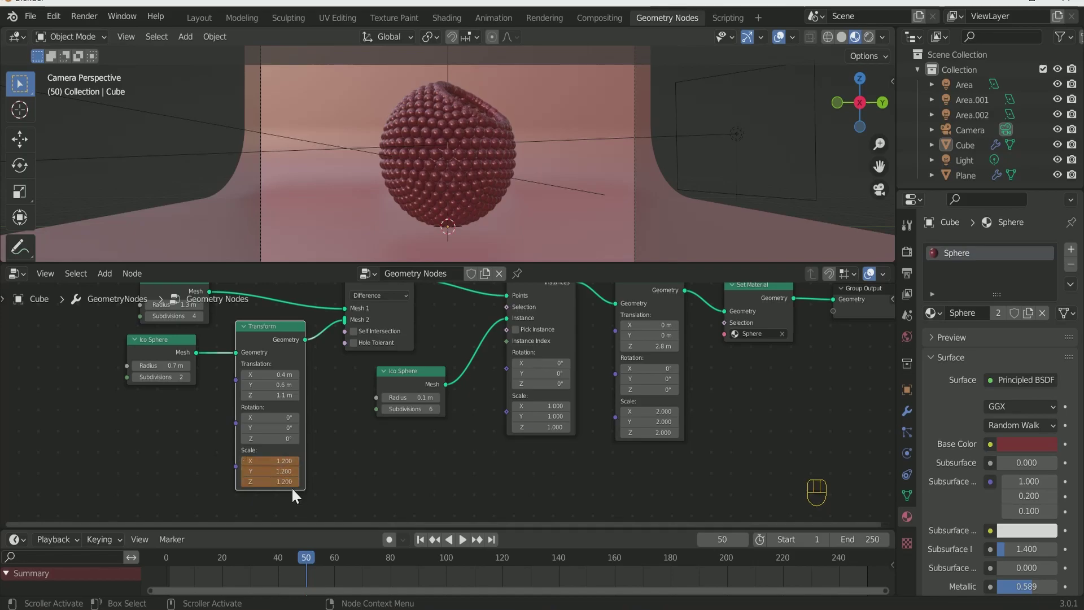
right_click(272, 471)
click(225, 364)
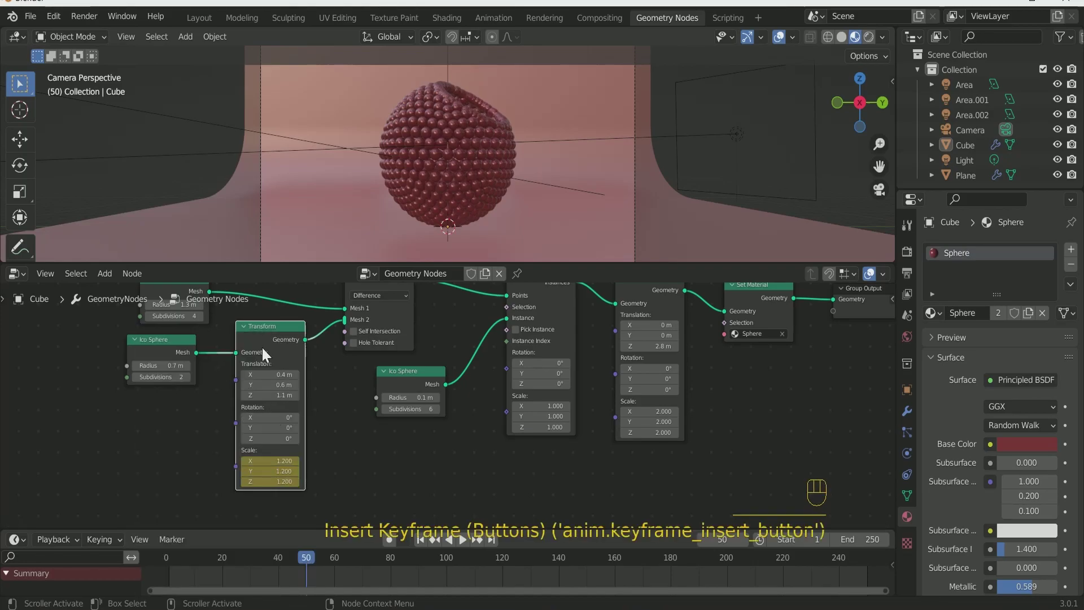
Step: Select the sphere and keyframe the rotation of the Transform node before Set Material at frame 50
click(431, 151)
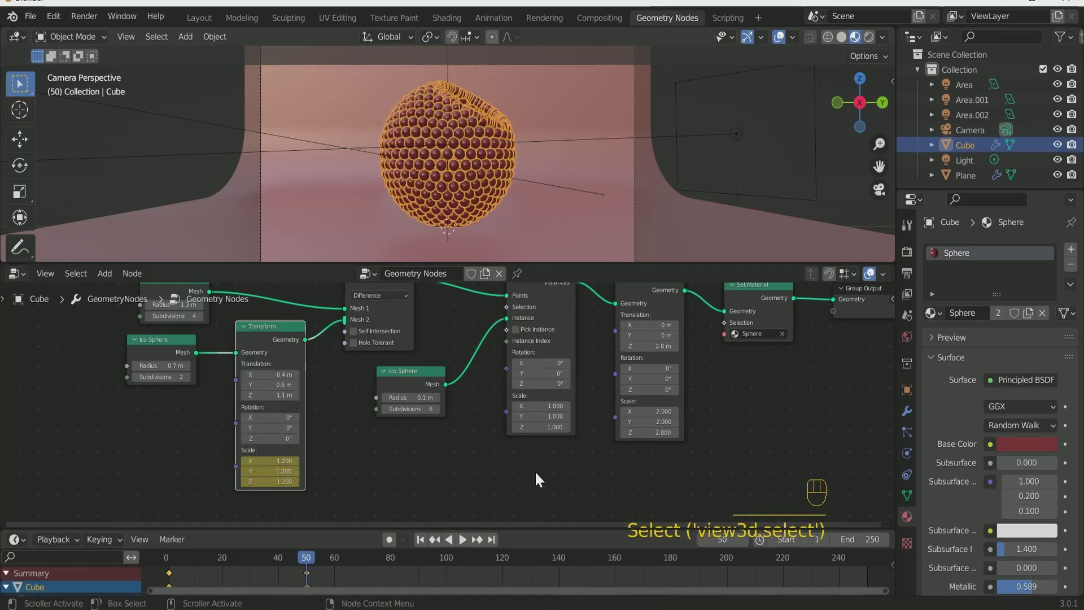
right_click(654, 378)
click(621, 354)
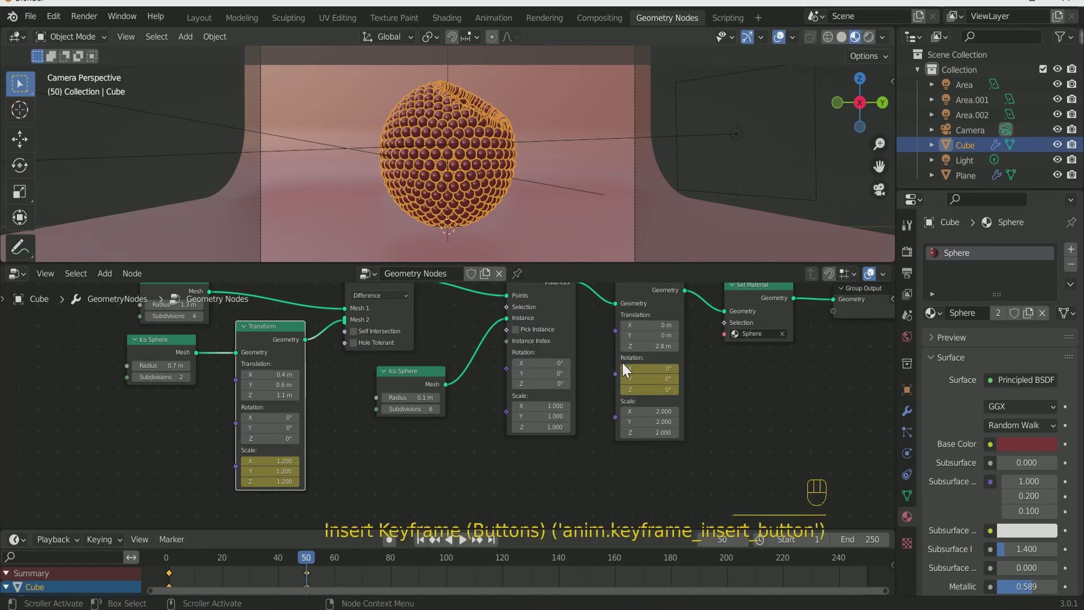
Step: At frame 250, set the final Transform node's rotation to X -200°, Y 180°, Z -555° and keyframe it
click(492, 537)
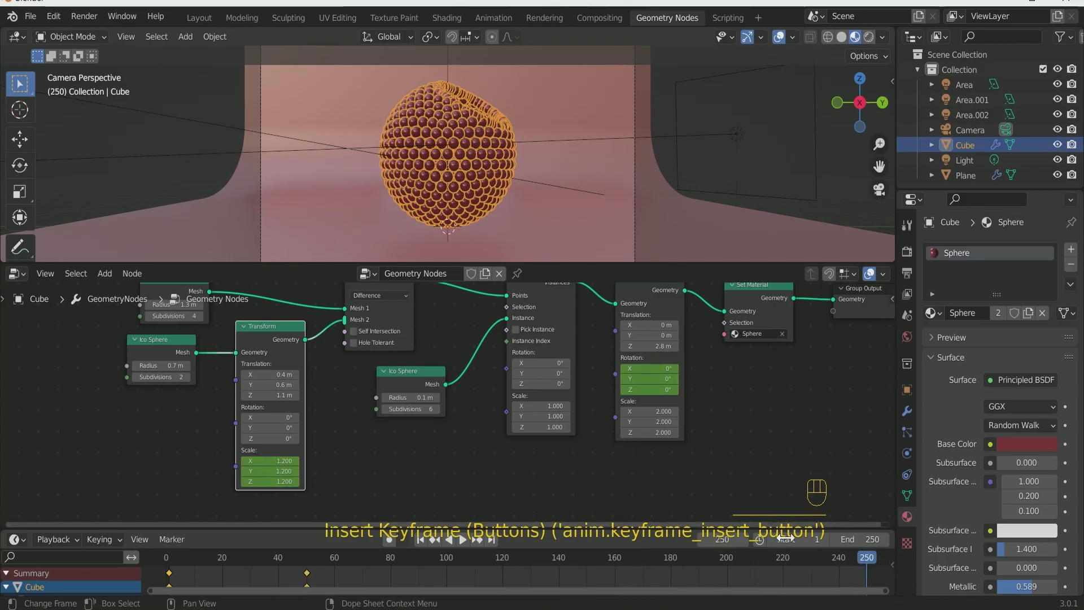
click(658, 367)
text(-200)
key(Return)
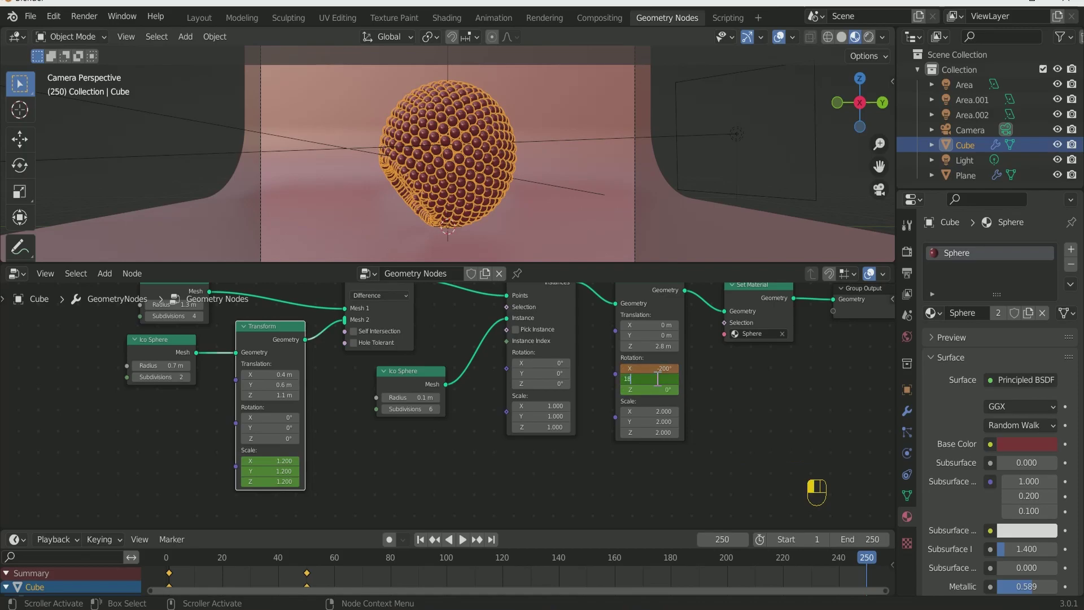
key(Return)
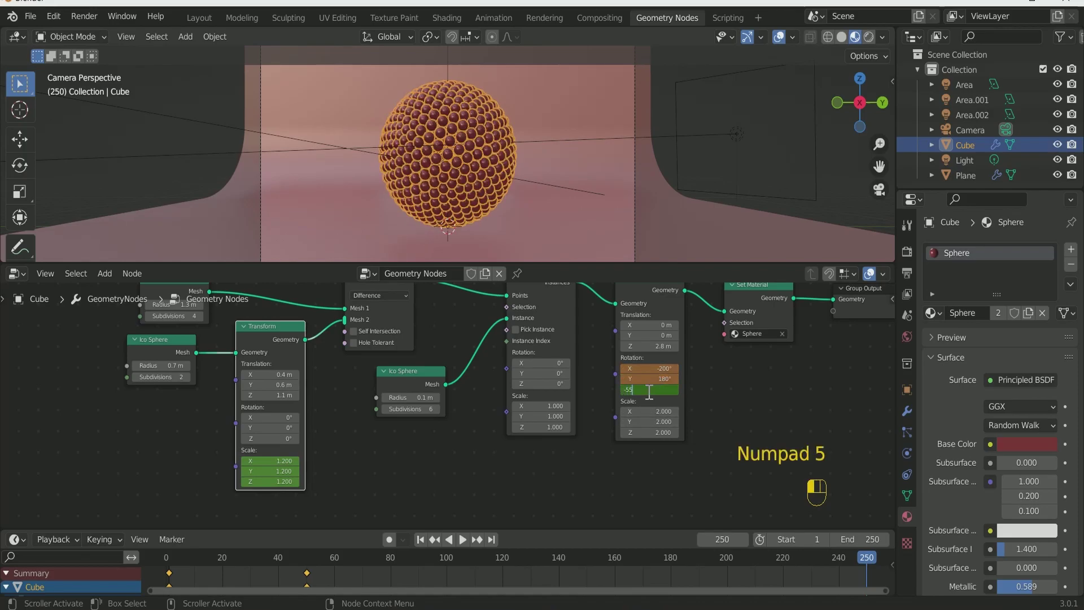
click(650, 391)
text(-555)
key(Return)
right_click(666, 378)
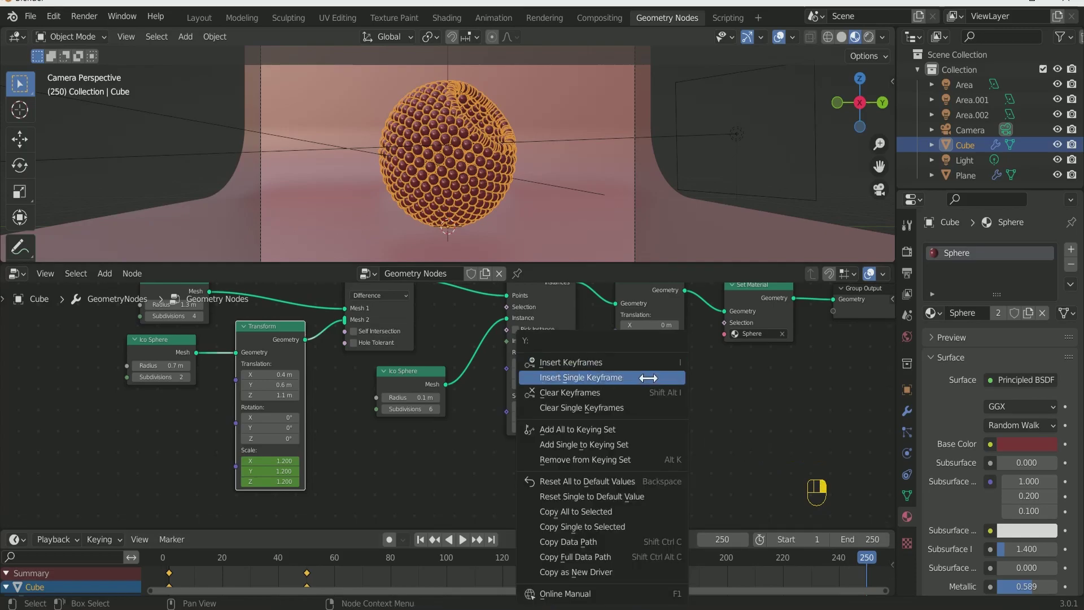
click(550, 361)
Step: Play the animation from frame 1 to check the sphere's growth and rotation, and stop playback
click(420, 540)
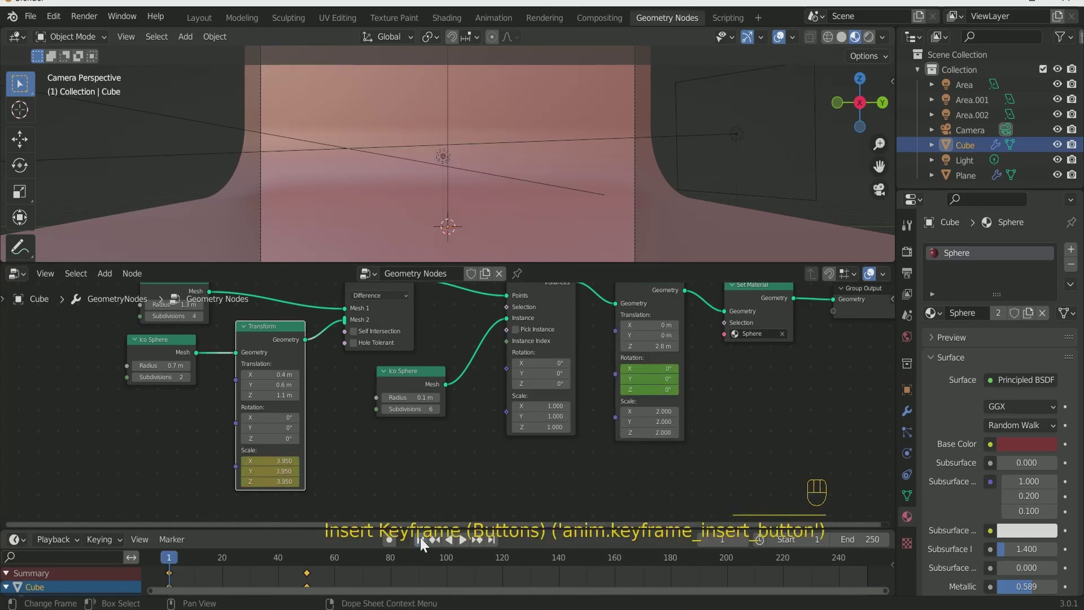
key(space)
click(198, 136)
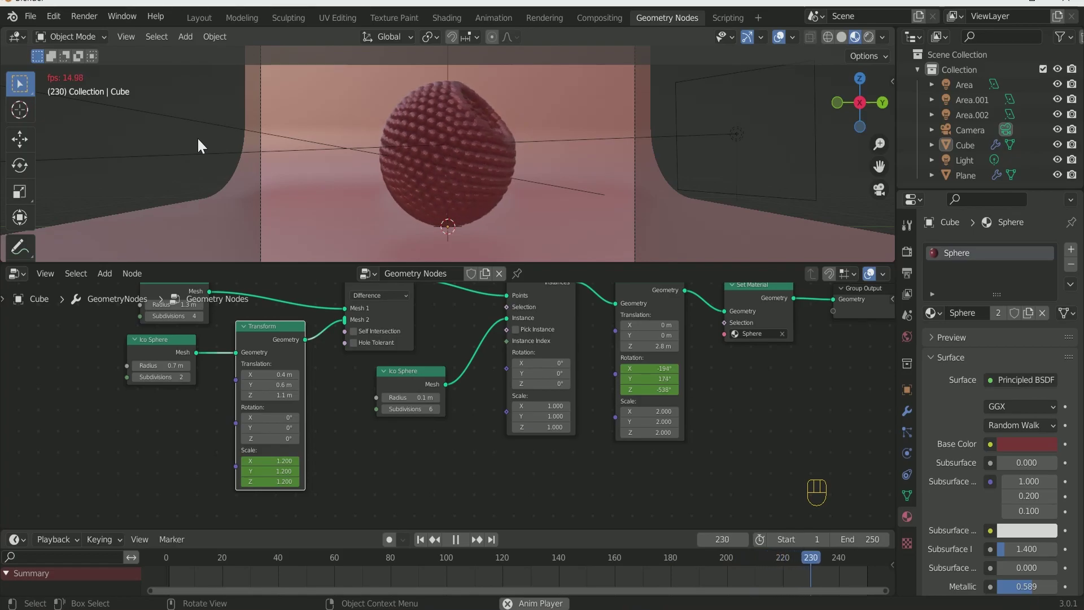
key(space)
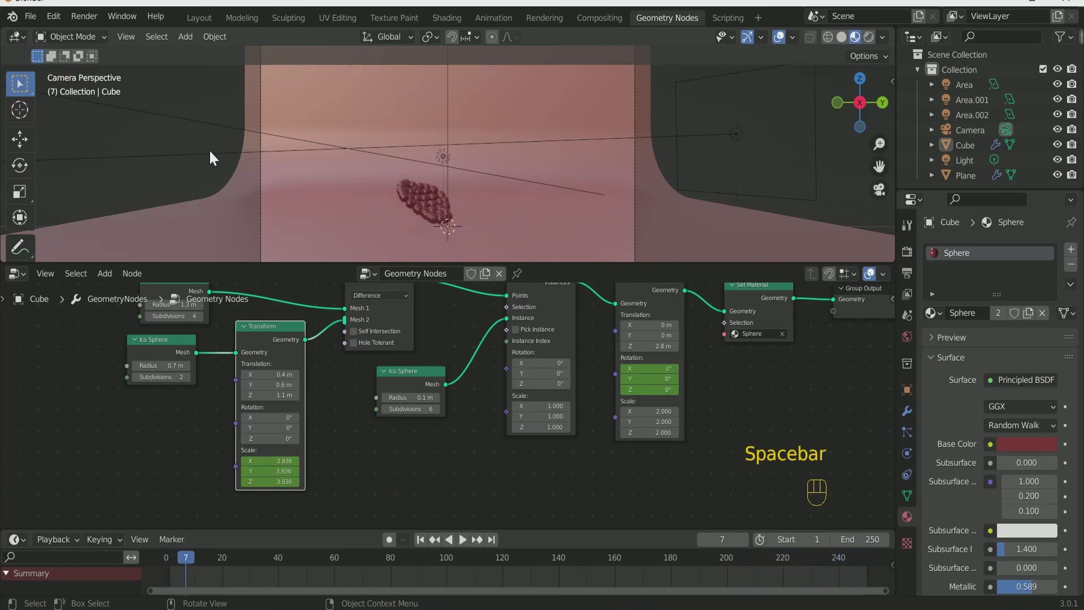
Step: Go to frame 240, render it as a still image from the Layout workspace, and close the render window
click(594, 559)
click(839, 560)
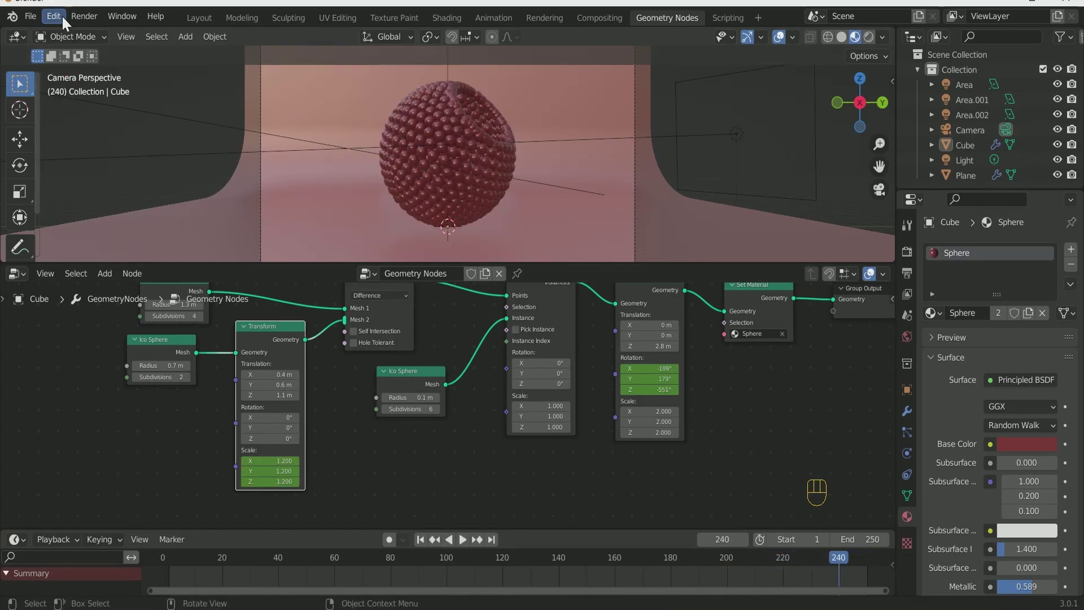
click(205, 18)
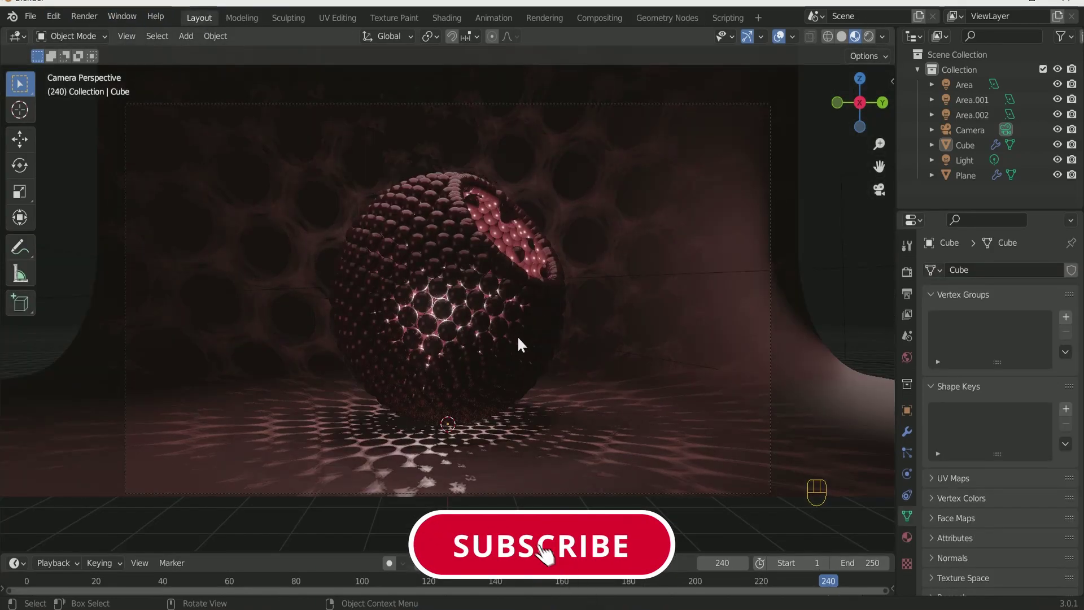
click(85, 16)
click(122, 49)
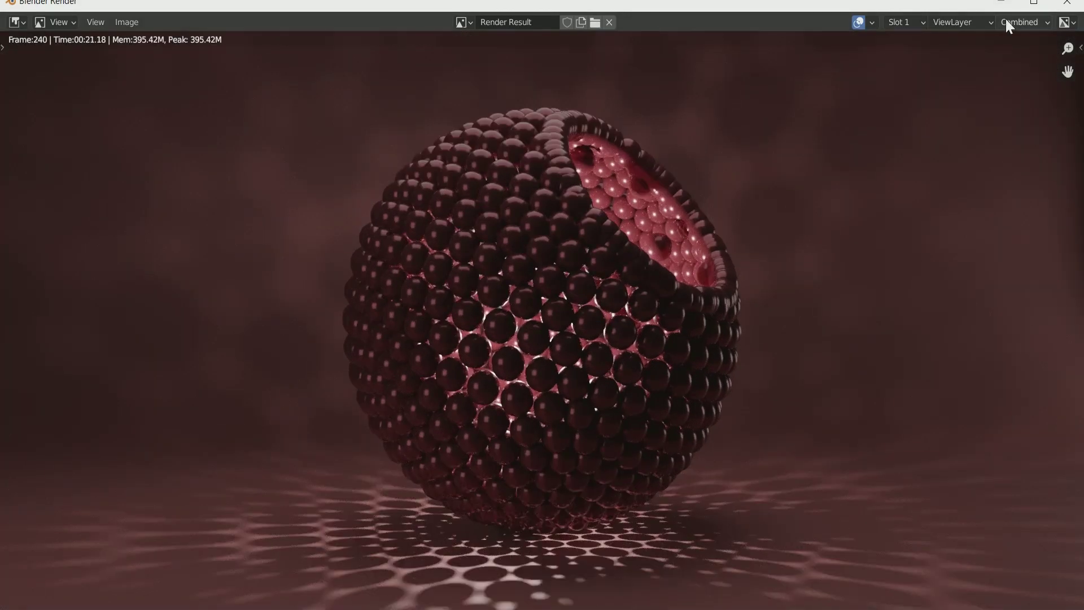
click(1069, 4)
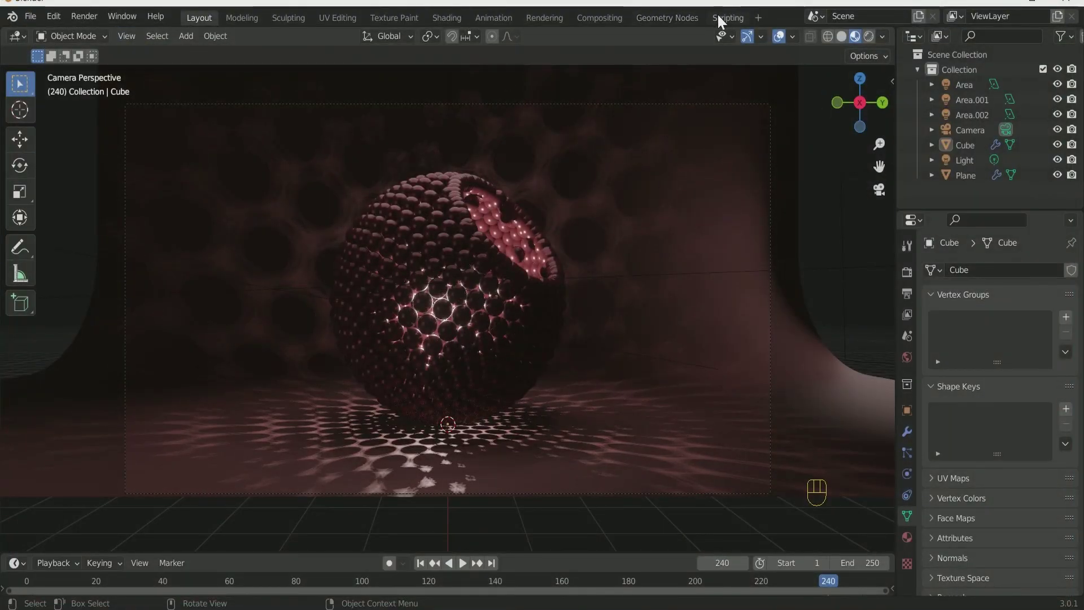
Step: Enable Use Nodes in the Compositing workspace and move the Composite node farther away from Render Layers
click(597, 18)
click(156, 36)
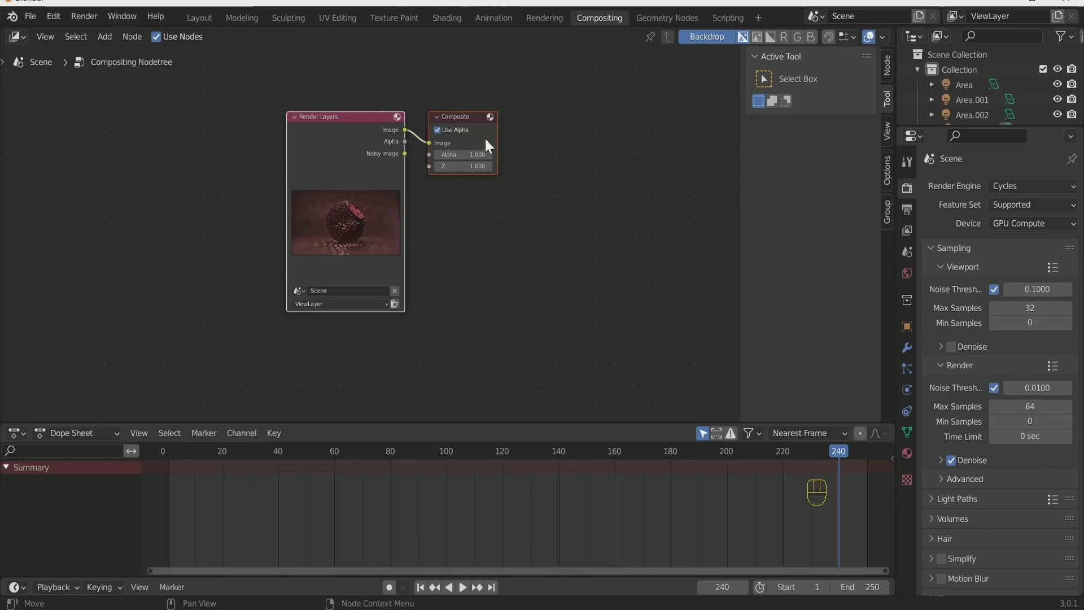
click(466, 118)
drag(465, 119, 662, 119)
Step: Add a Viewer node below the Composite node and link the Render Layers image to it
key(shift+a)
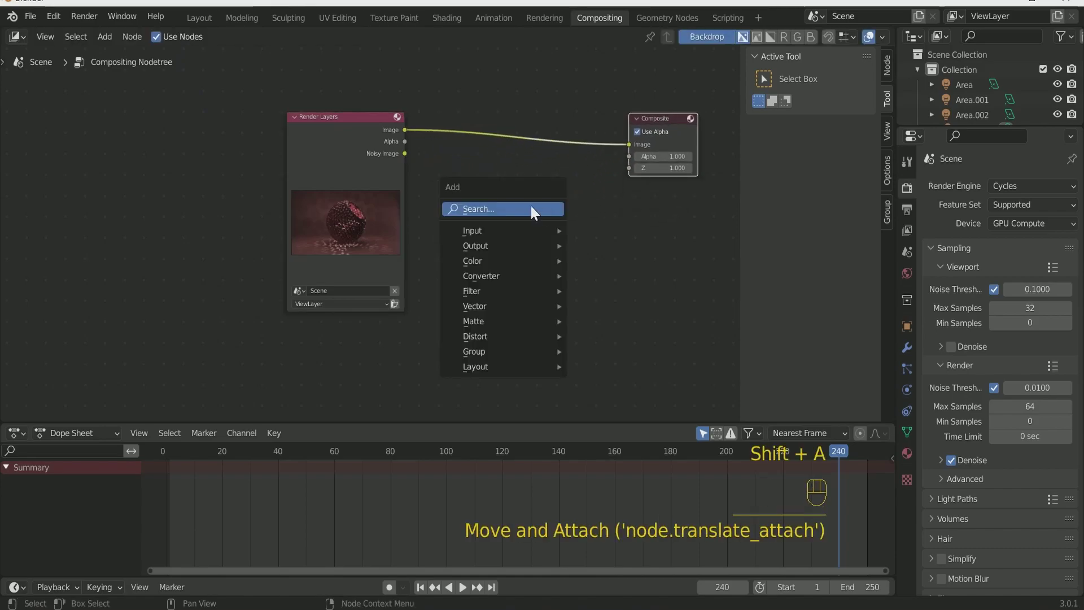
click(531, 208)
text(vie)
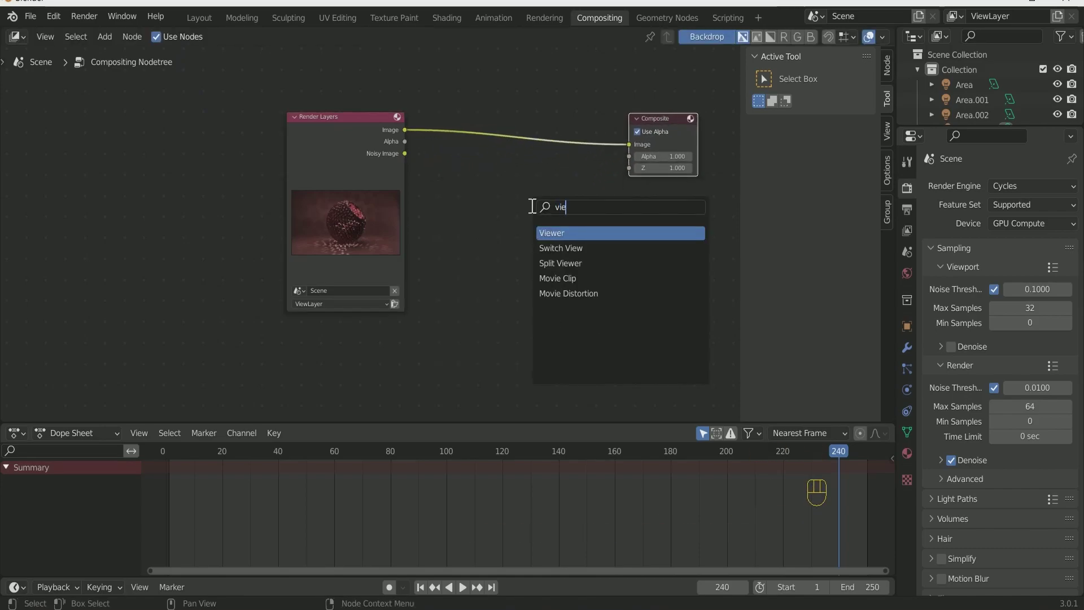
key(Return)
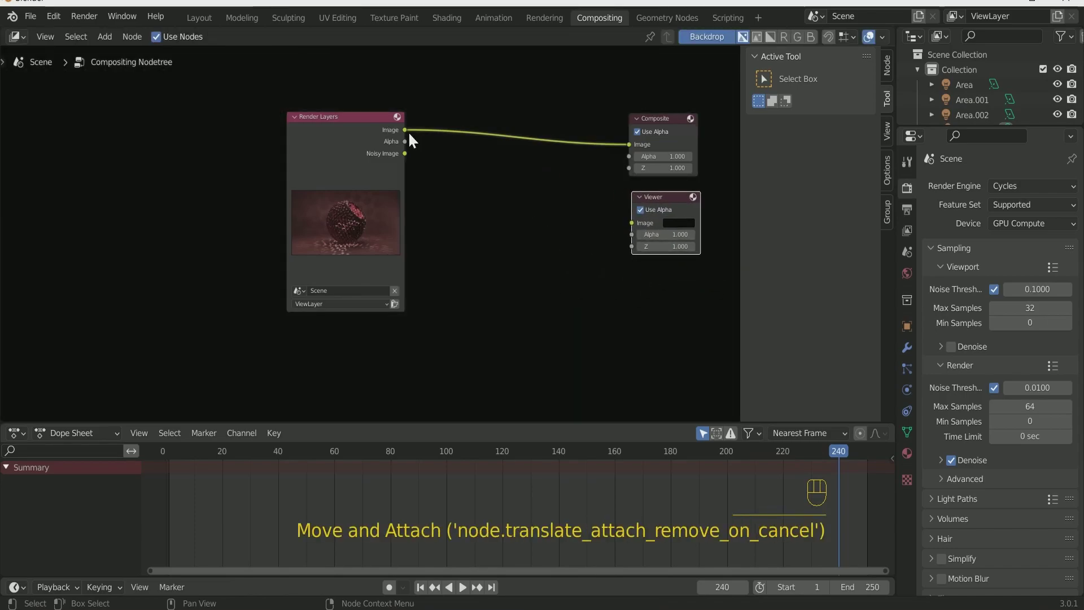
drag(407, 131, 632, 223)
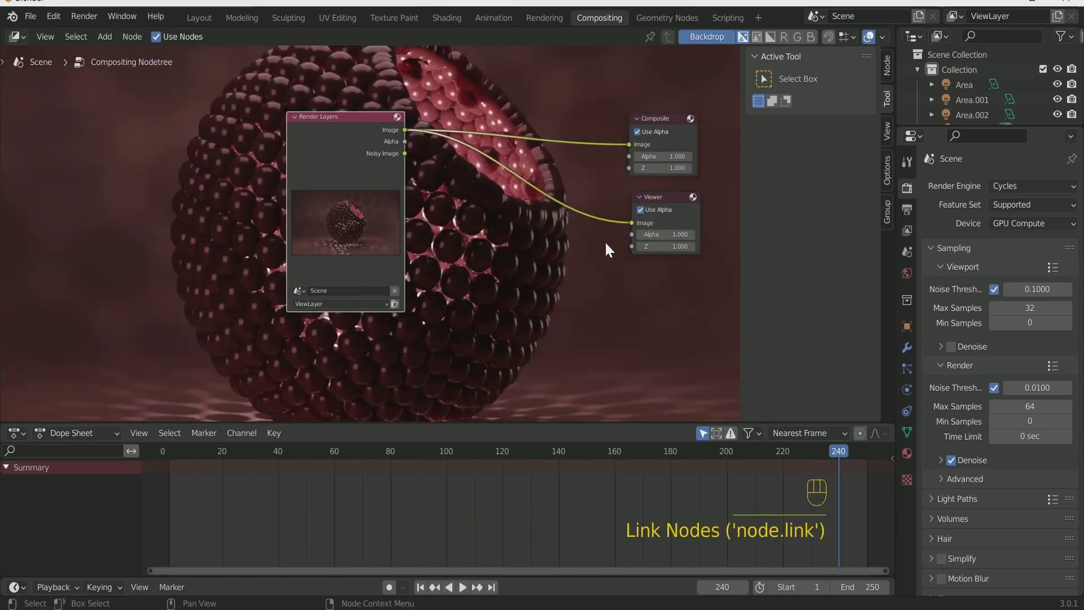
Step: Join the Composite and Viewer links in a reroute and insert a Glare node between Render Layers and the reroute
shift+right_drag(609, 249, 597, 127)
drag(347, 114, 184, 109)
key(shift+a)
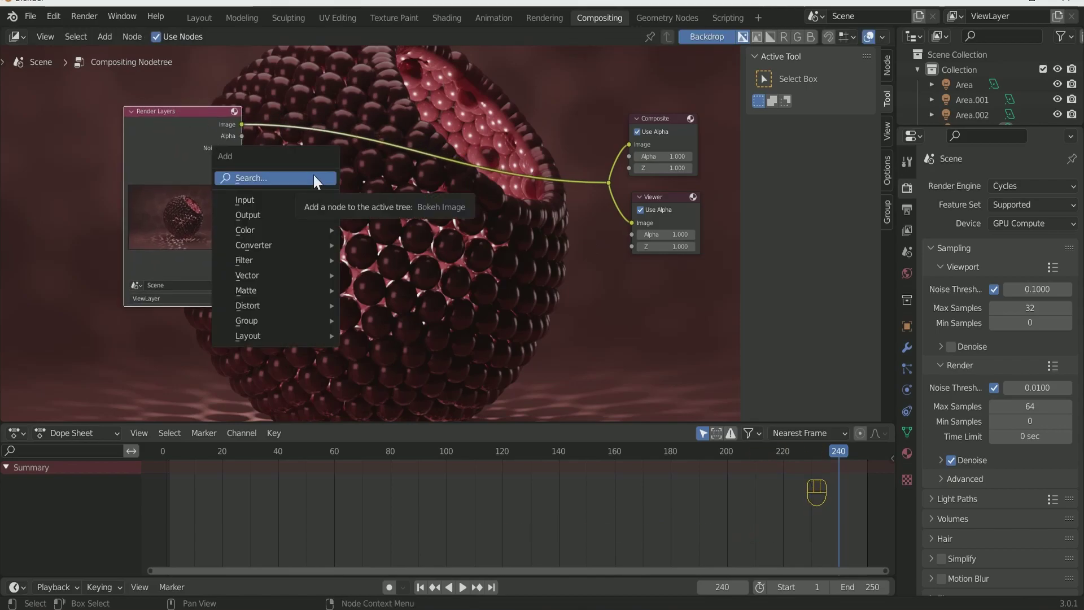
click(314, 178)
text(g)
click(356, 223)
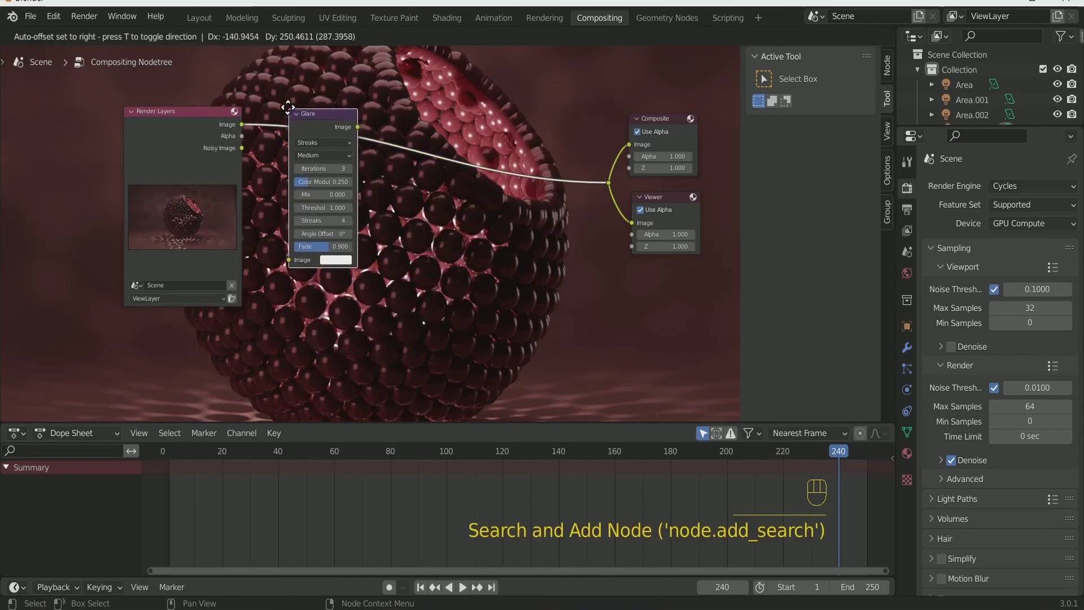
click(285, 104)
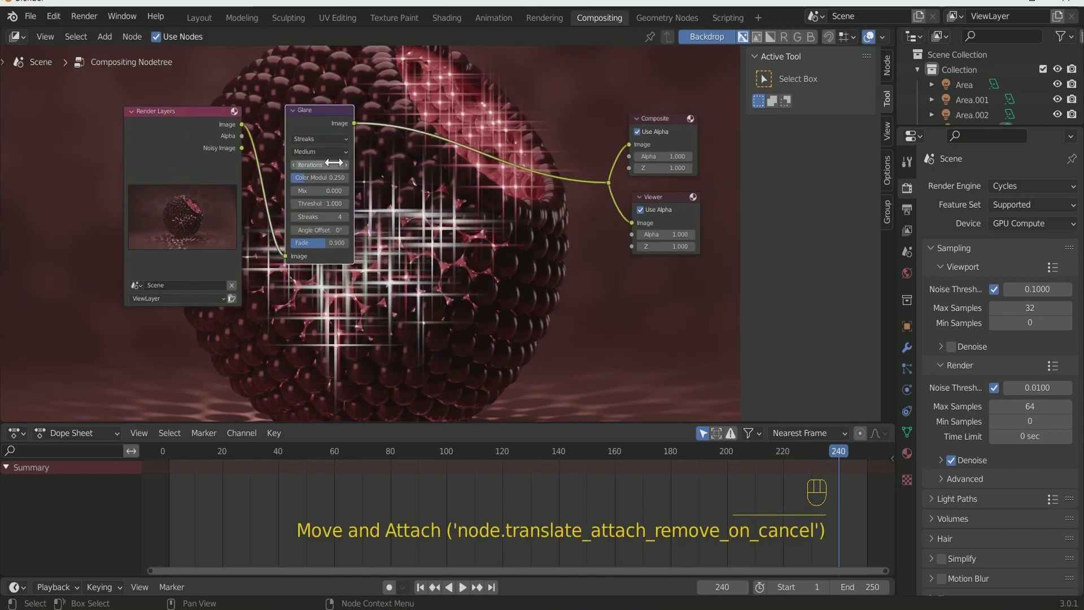
Step: Try the Simple Star glare type, then change the Glare node to Fog Glow with size 6
click(328, 139)
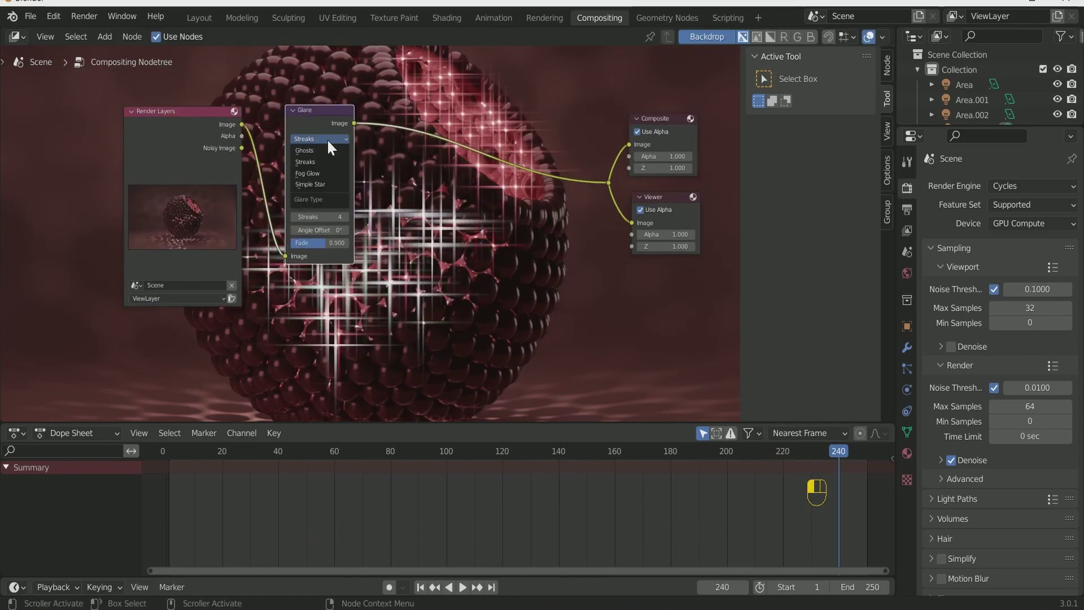
click(337, 184)
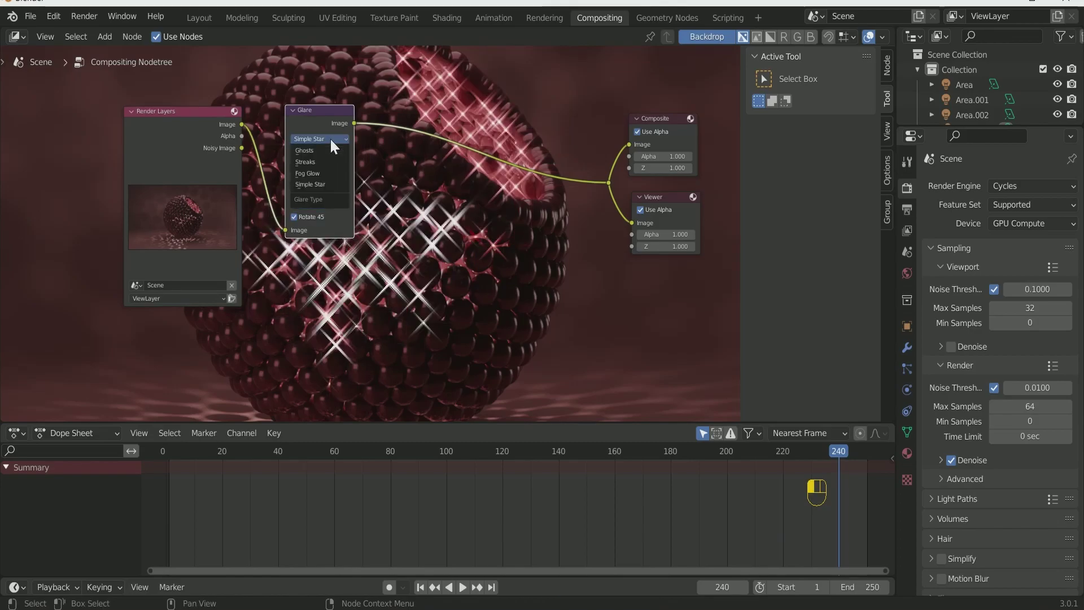
click(333, 173)
click(347, 163)
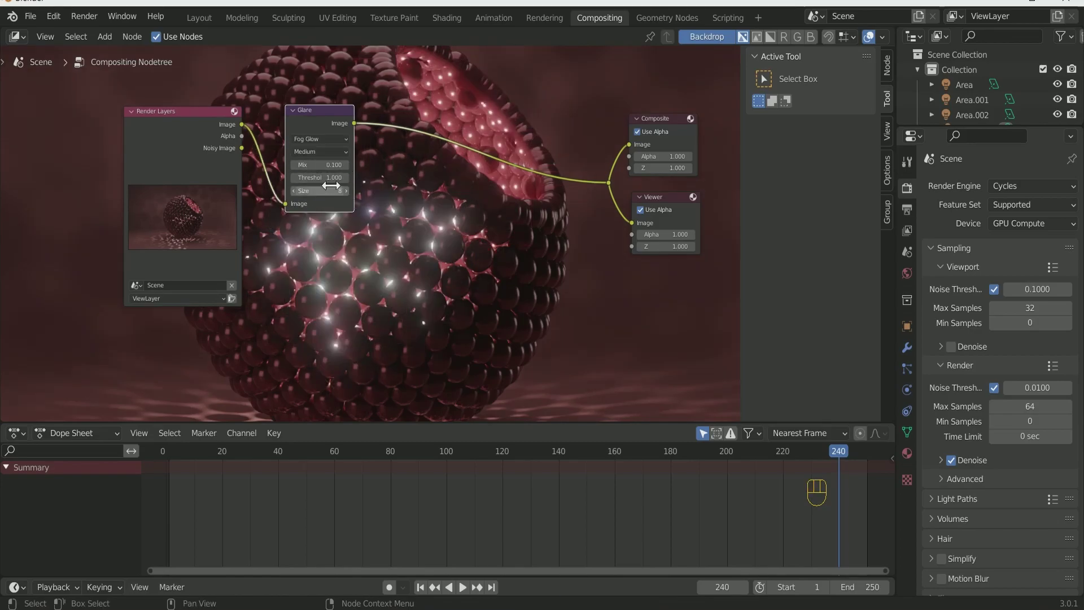
click(293, 191)
click(294, 191)
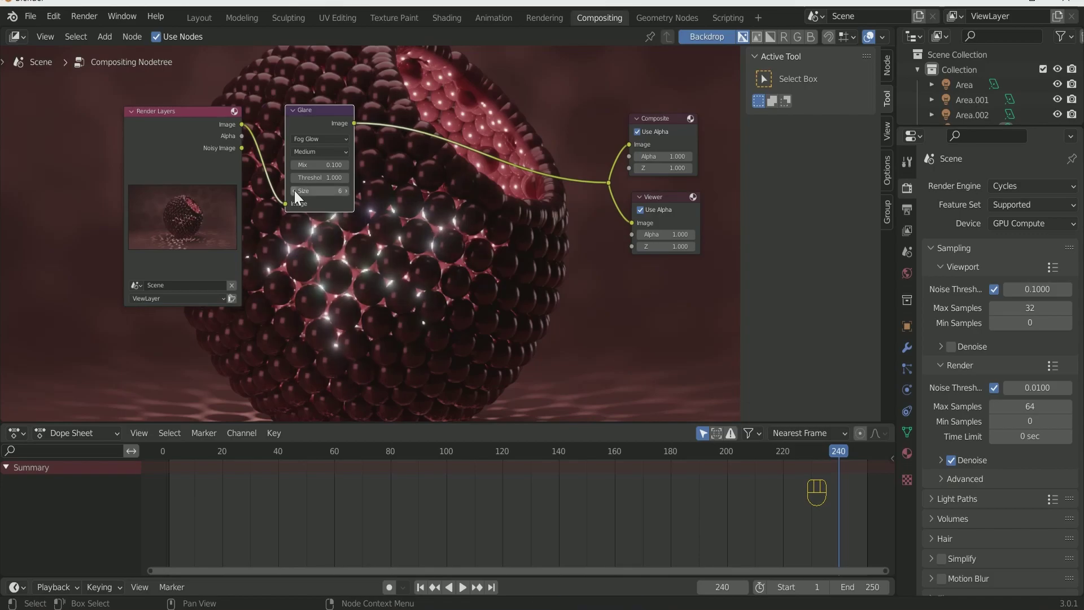
click(346, 191)
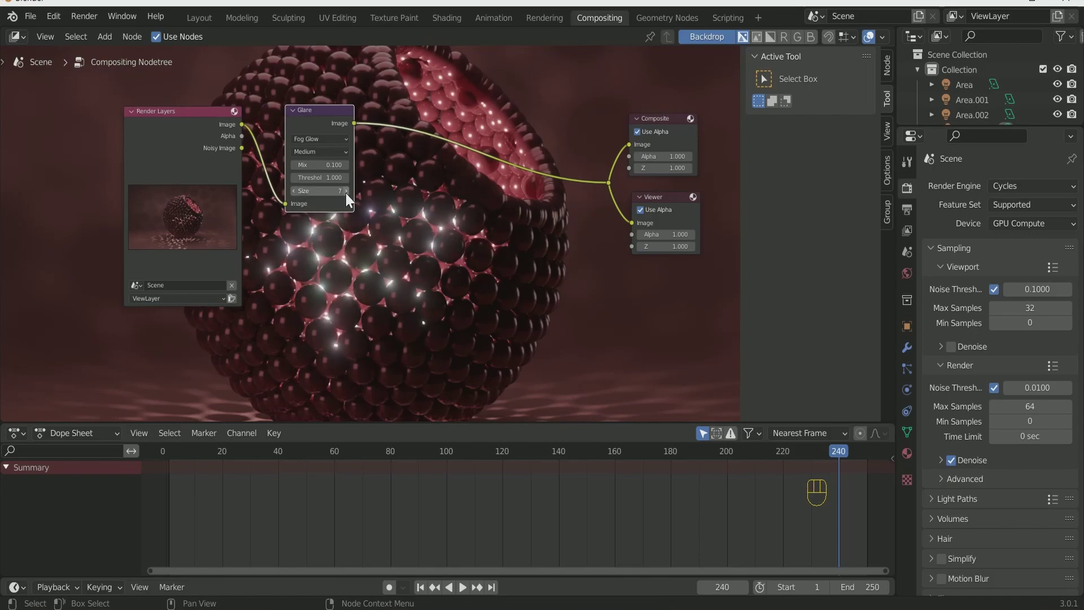
click(294, 190)
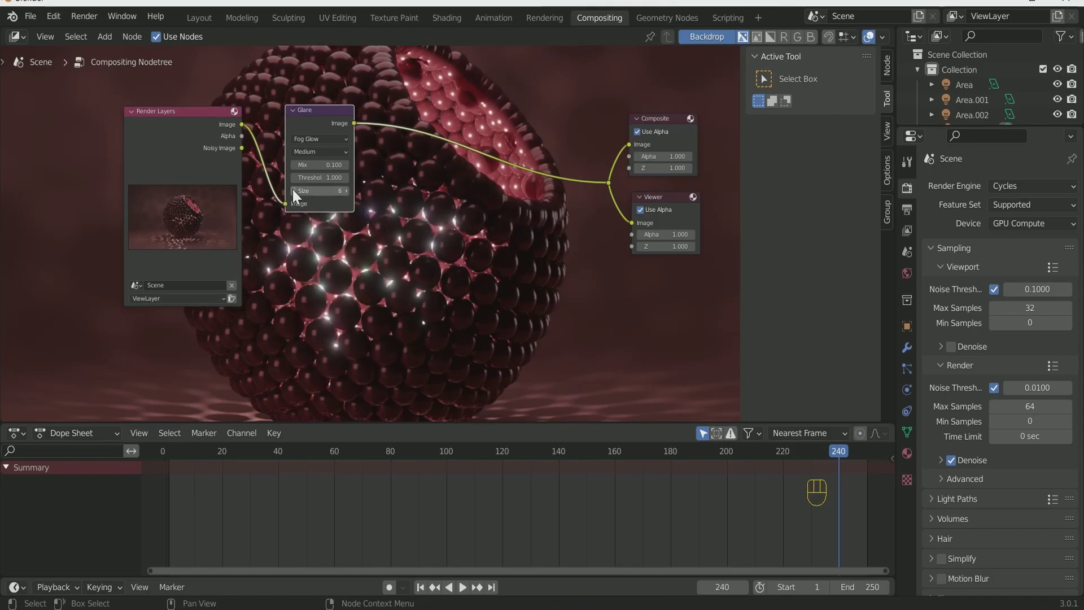
Step: Return to the Layout workspace, render frame 240 as a still image, and close the render window
click(203, 18)
click(84, 16)
click(121, 32)
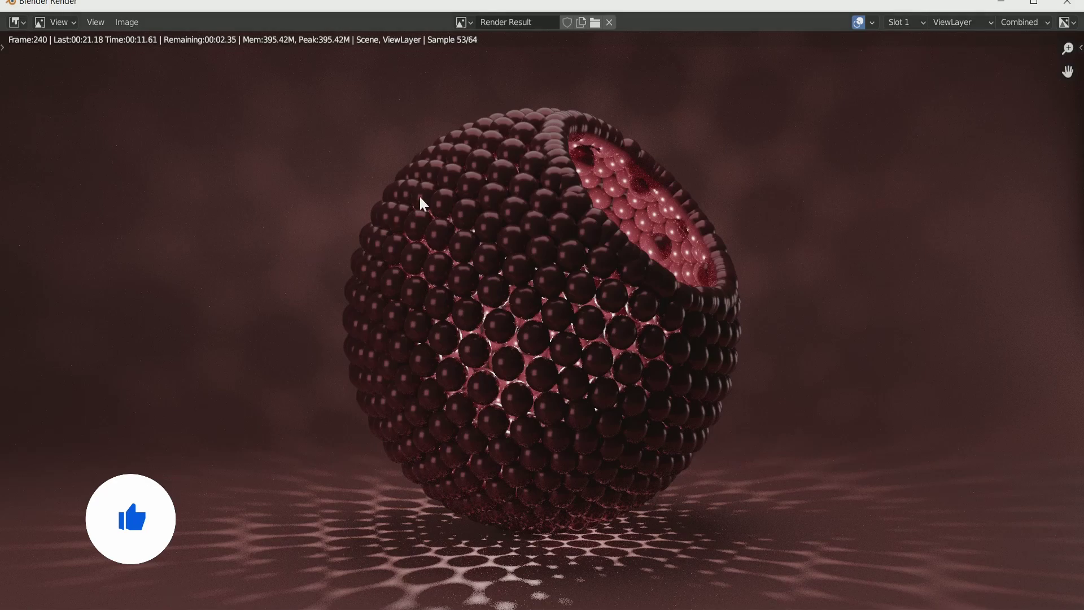
click(1067, 4)
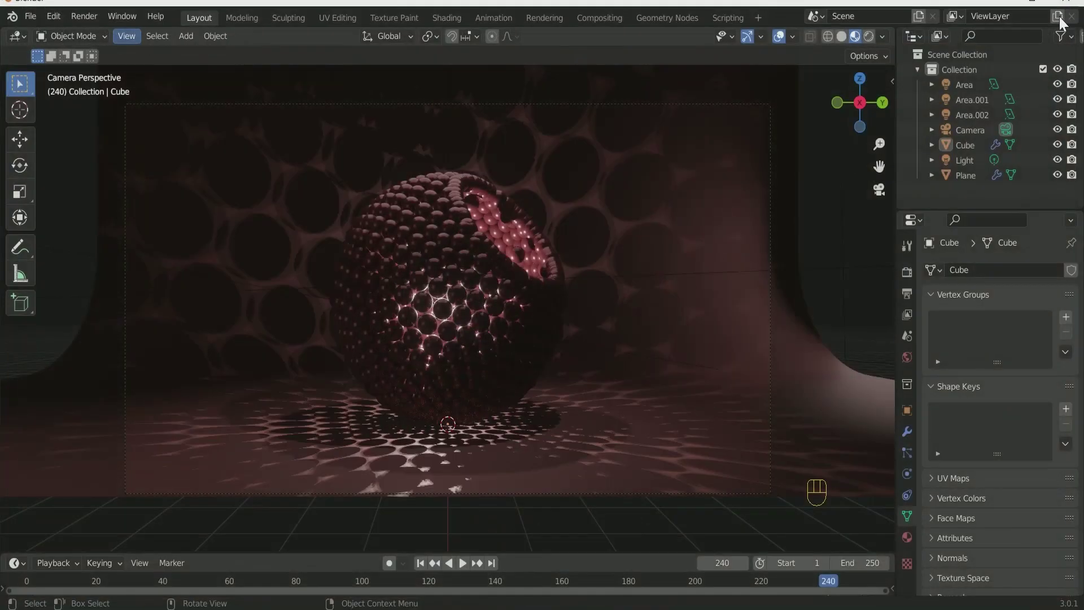
Step: Set the render output folder to C:\tmp\32\ in the output properties
click(906, 274)
click(906, 291)
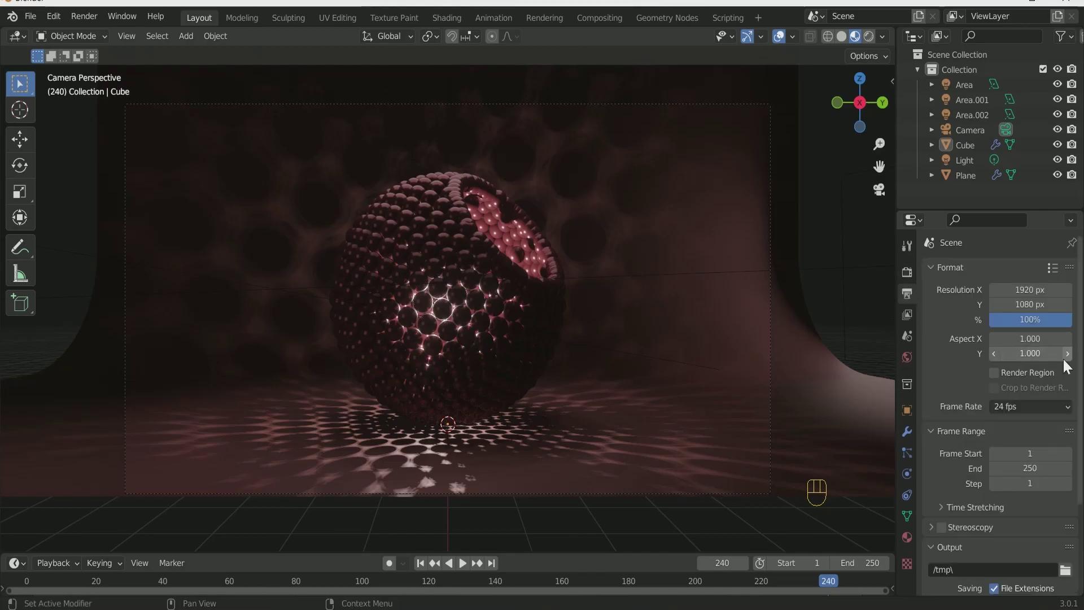
click(907, 273)
click(907, 293)
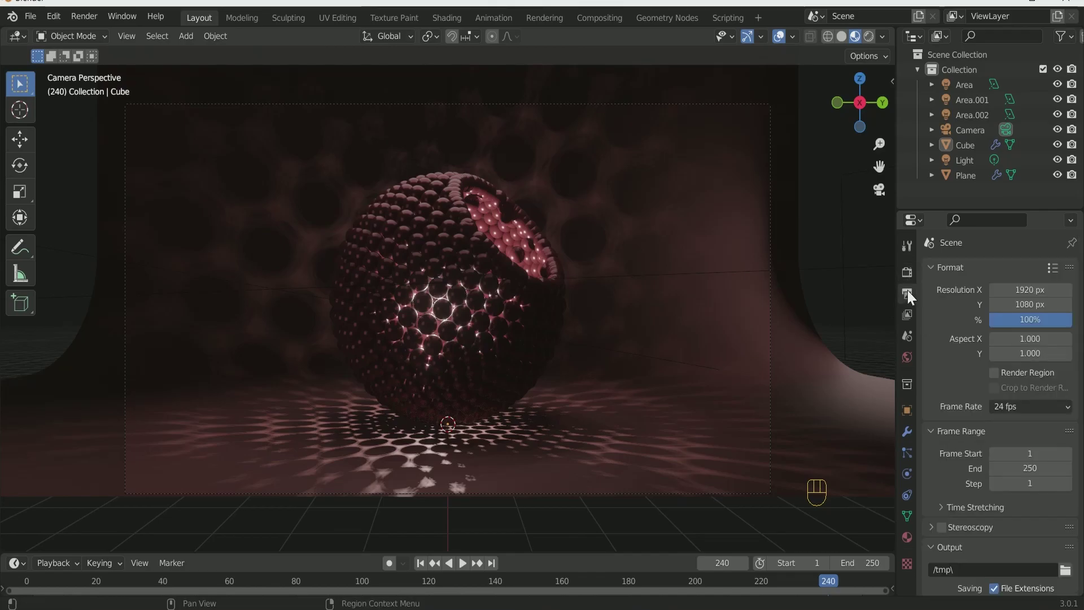
scroll(1039, 496, down, 5)
click(1066, 473)
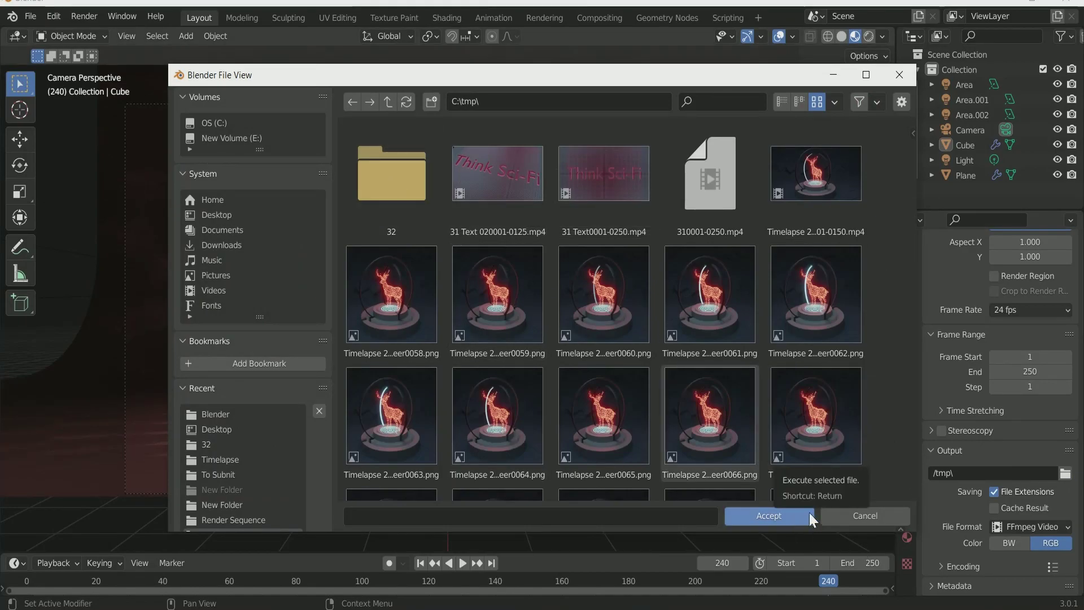
click(418, 232)
click(788, 515)
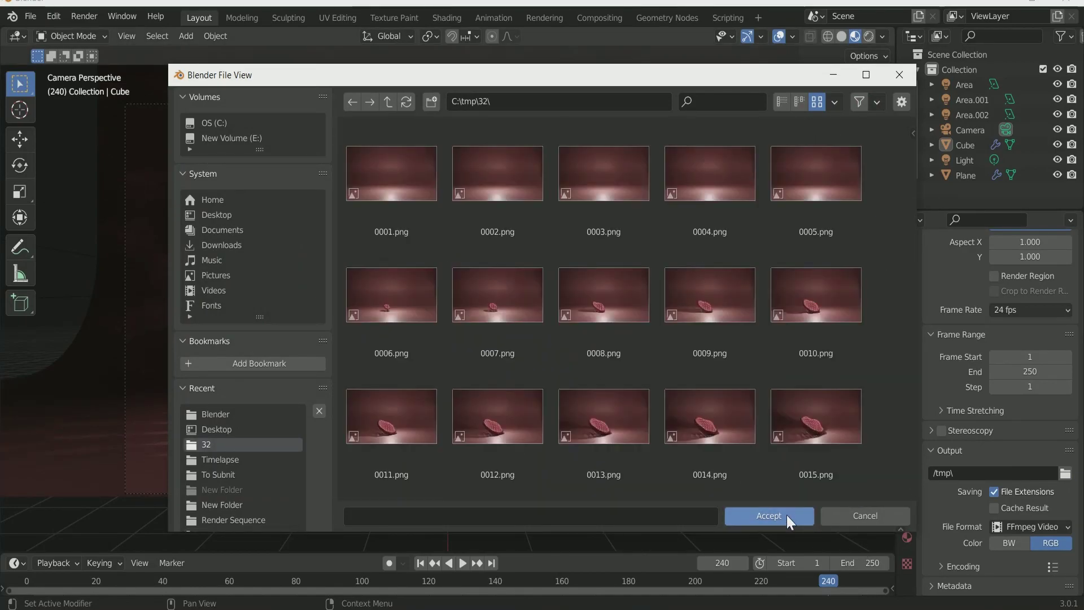
click(788, 515)
Step: Set the output file format to PNG and recheck the contents of the output folder
click(1065, 529)
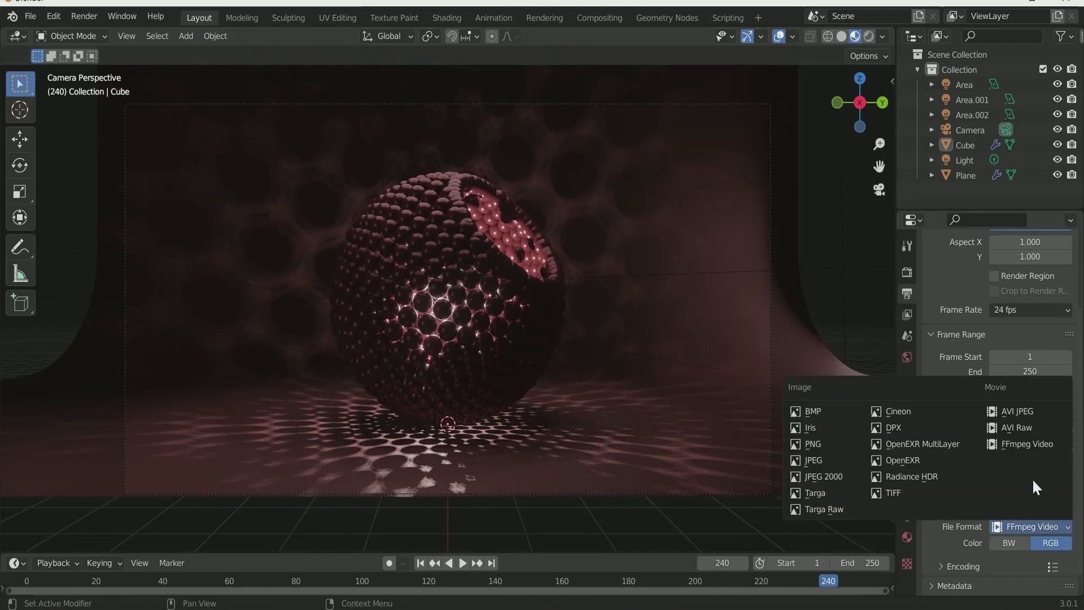
click(823, 445)
scroll(1055, 540, down, 1)
scroll(1056, 544, down, 2)
click(86, 15)
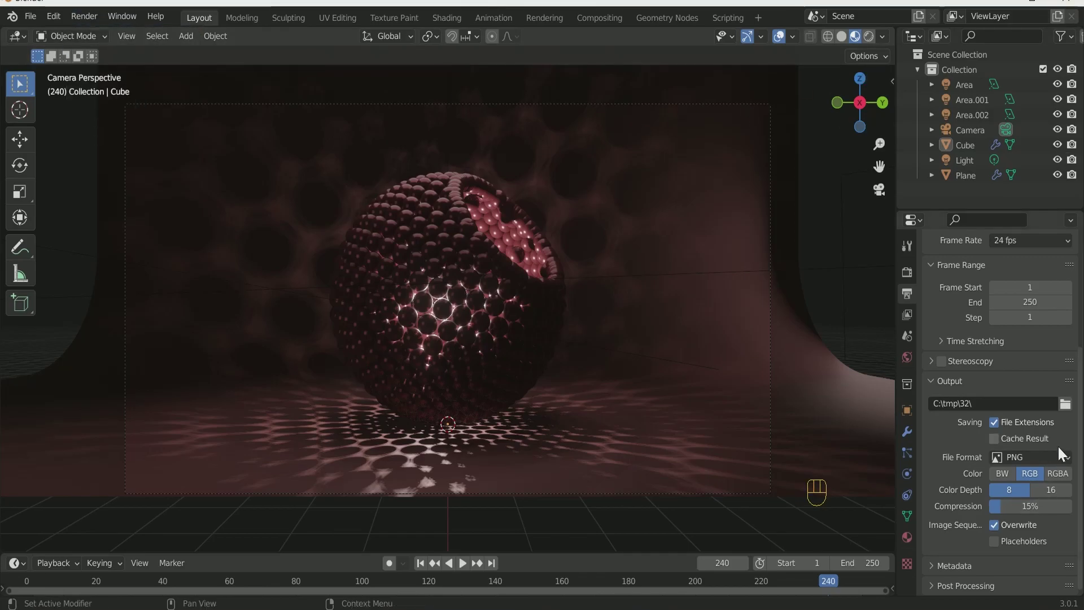
click(1066, 403)
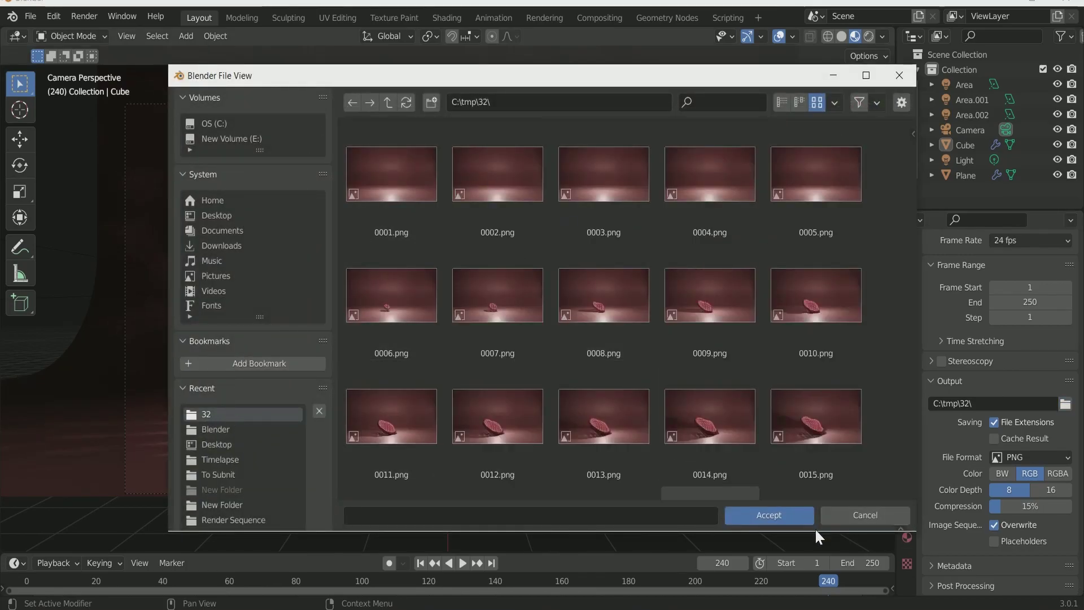
click(899, 75)
Step: Set the output file format to FFmpeg Video and its encoding output quality to High Quality
click(1055, 455)
click(1026, 531)
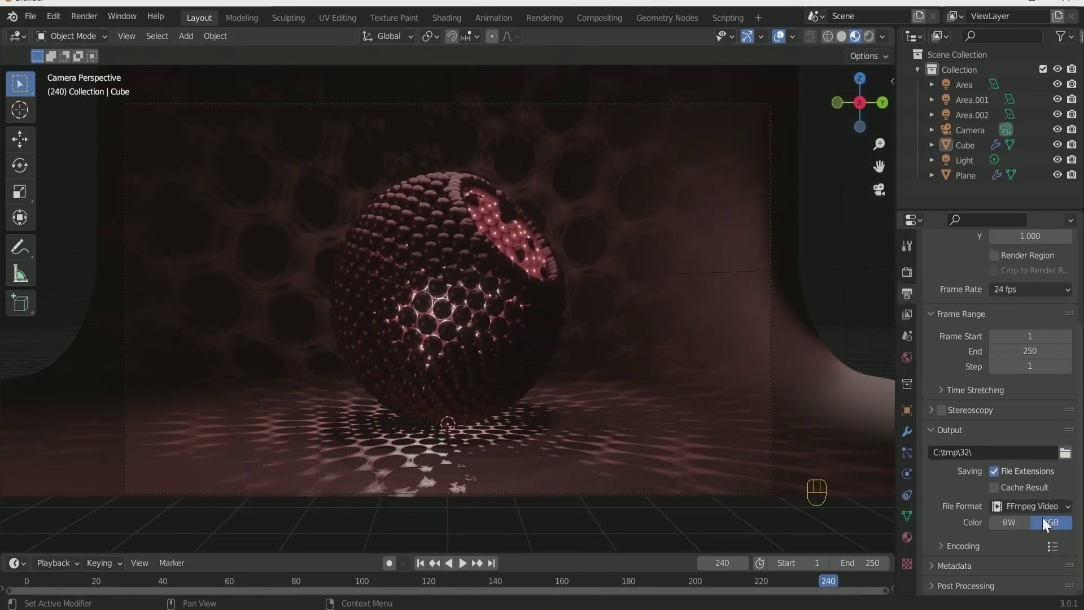
scroll(988, 523, down, 3)
click(1028, 422)
scroll(1034, 452, down, 3)
click(1040, 459)
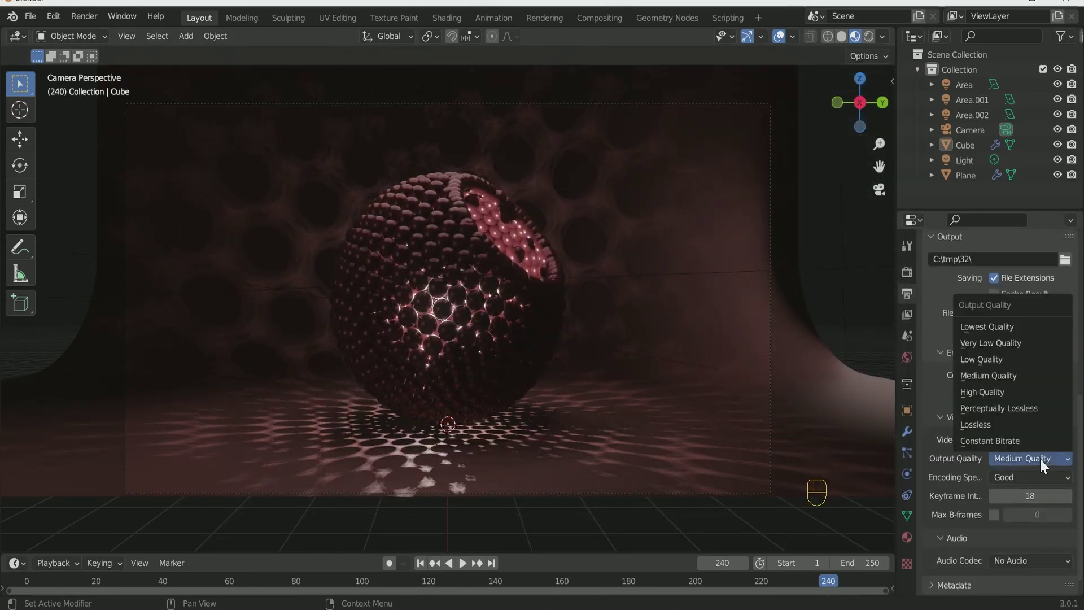
click(1000, 392)
Step: Start rendering the animation
click(86, 17)
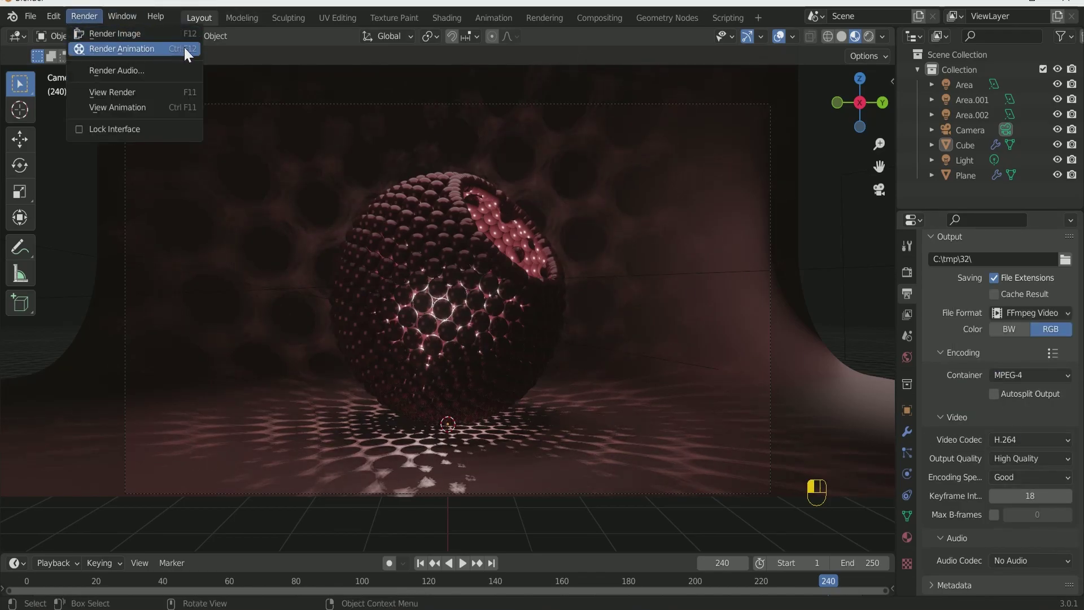